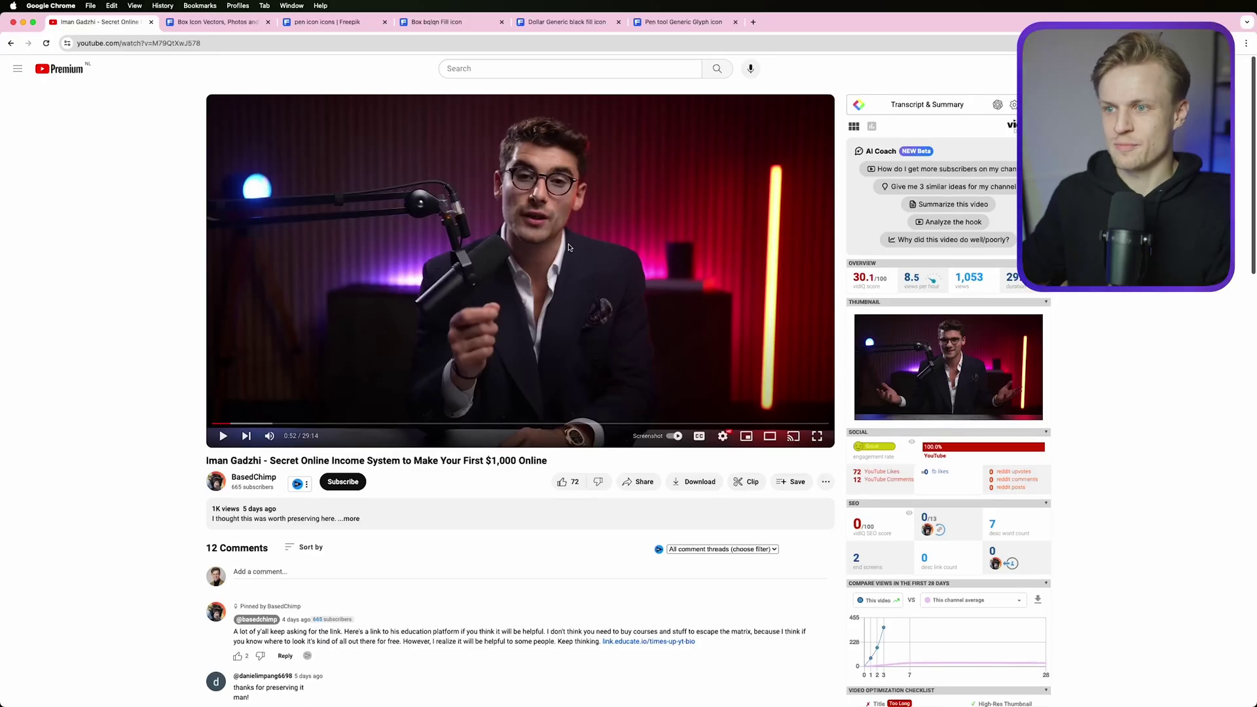
# Play the reference YouTube video around 0:52 to examine how the three diamond icon graphics animate in.
pyautogui.click(520, 272)
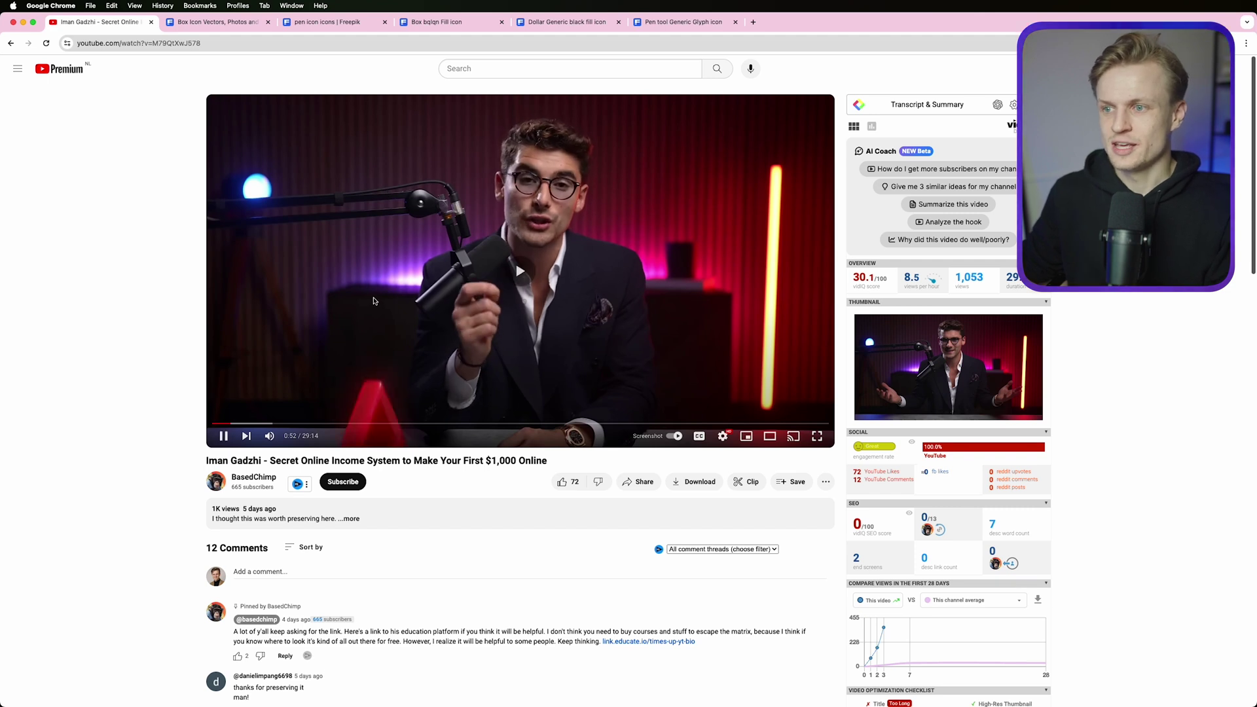
pyautogui.click(520, 272)
pyautogui.click(352, 378)
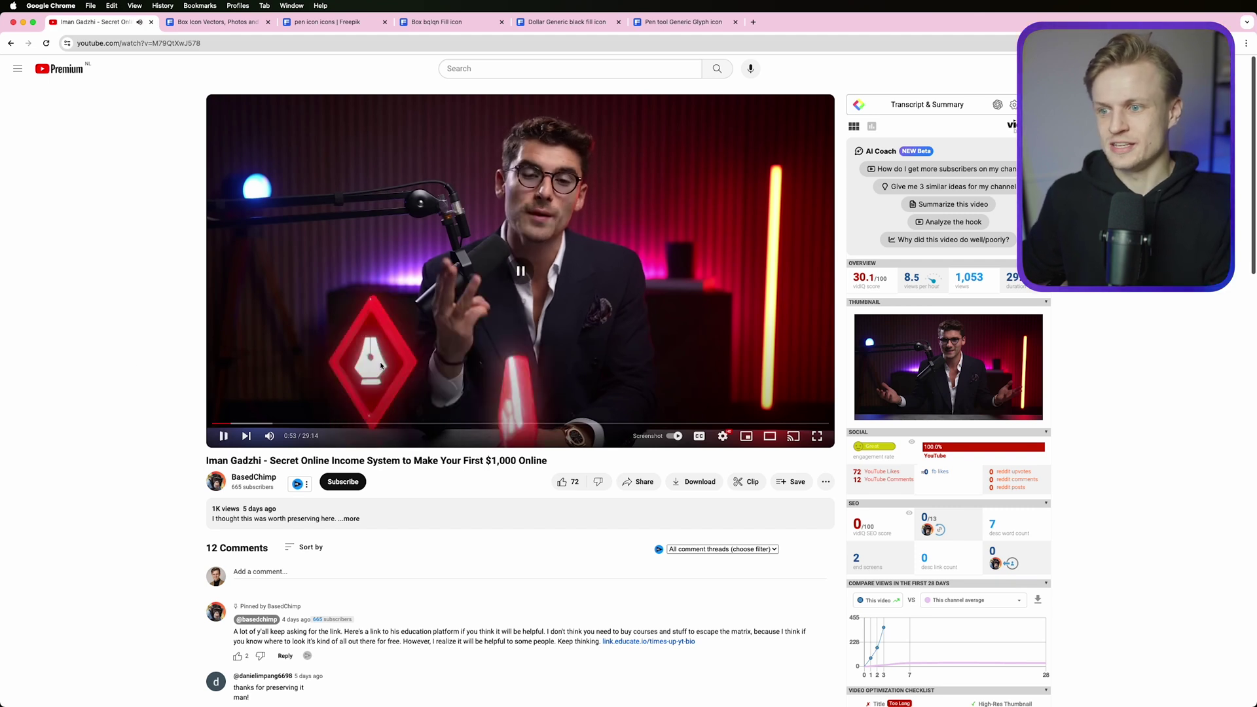
pyautogui.click(711, 325)
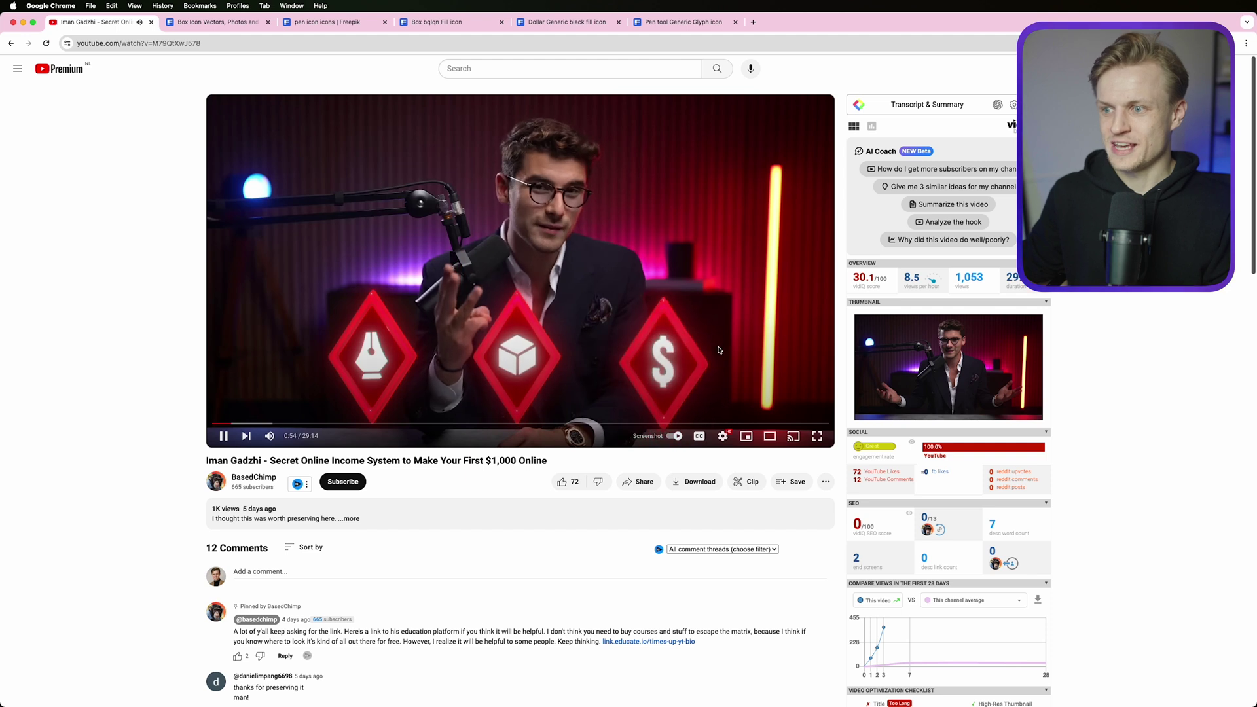
pyautogui.click(704, 350)
pyautogui.click(693, 369)
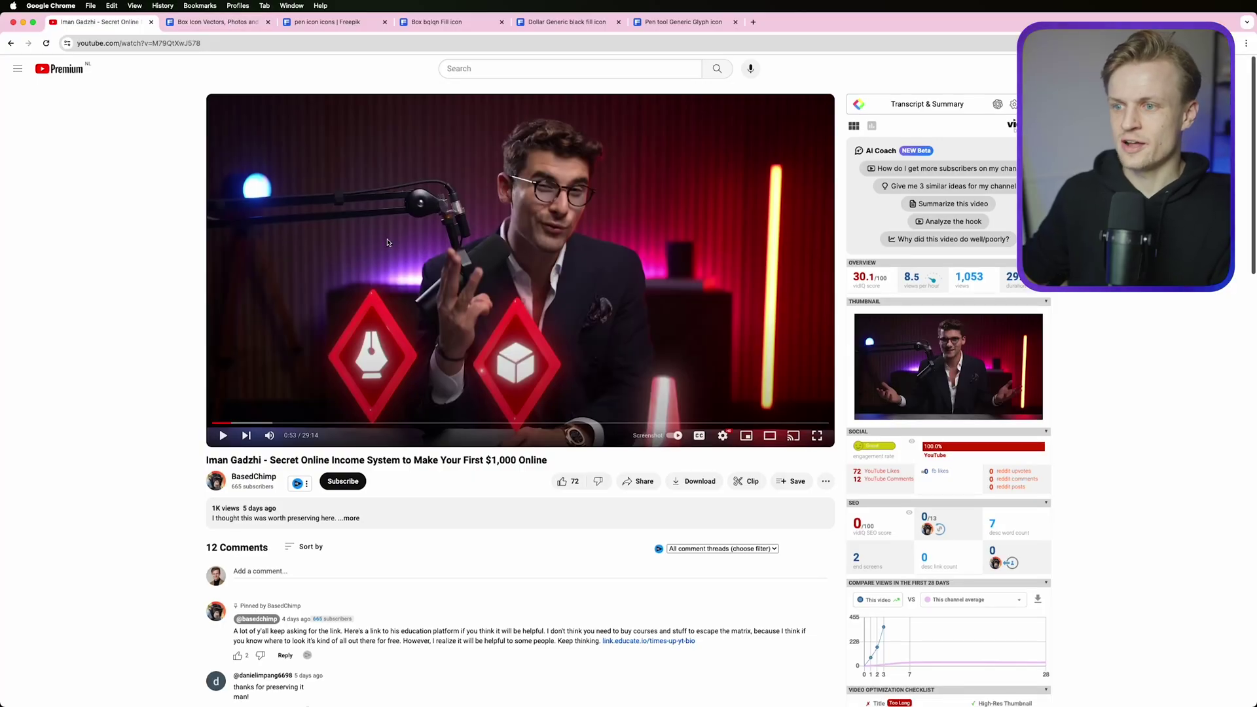
pyautogui.click(640, 275)
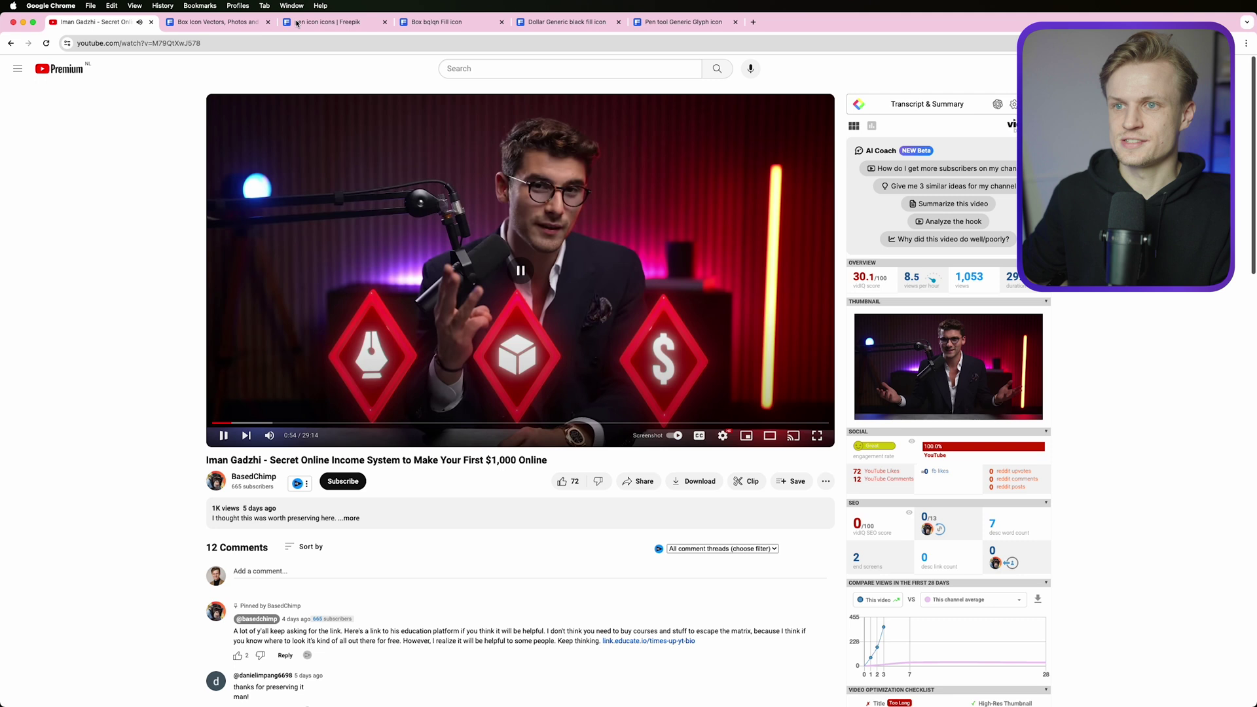
# Browse the Freepik vector results for "box icon" and the icon results for "pen icon".
pyautogui.click(216, 21)
pyautogui.scroll(-15, 551, 180)
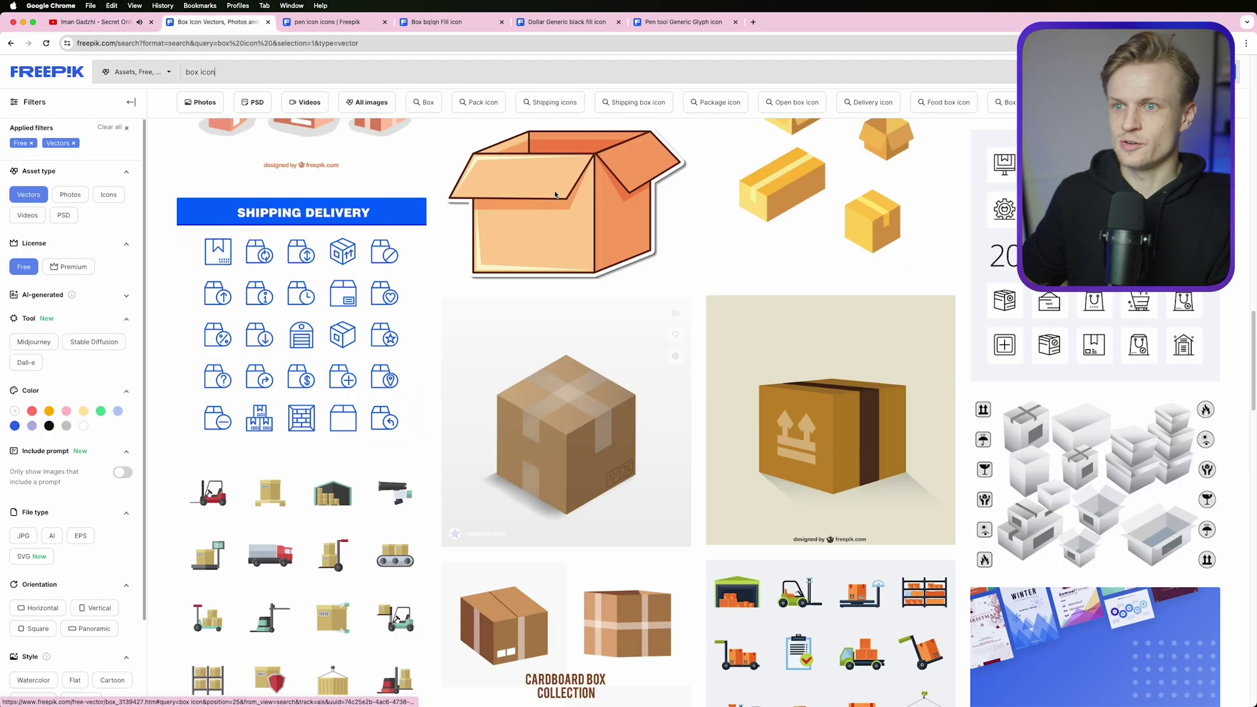
pyautogui.scroll(7, 552, 181)
pyautogui.moveTo(184, 69); pyautogui.dragTo(273, 81)
pyautogui.press('Return')
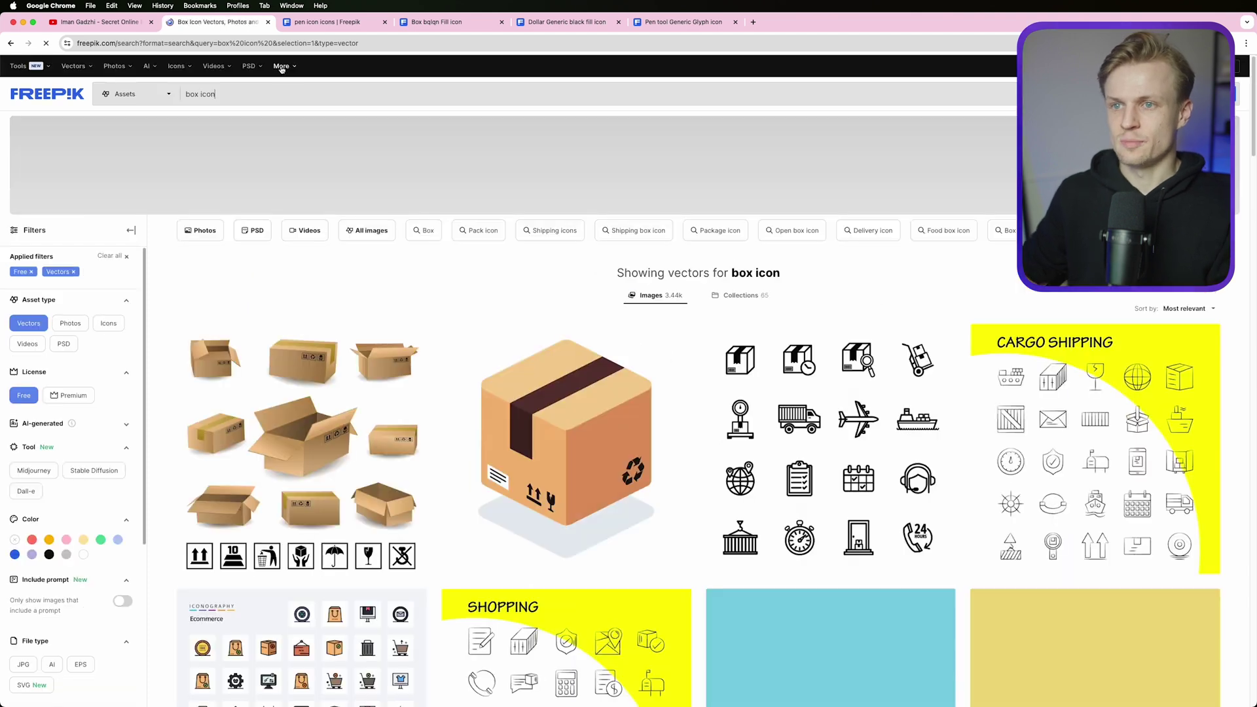
pyautogui.click(331, 22)
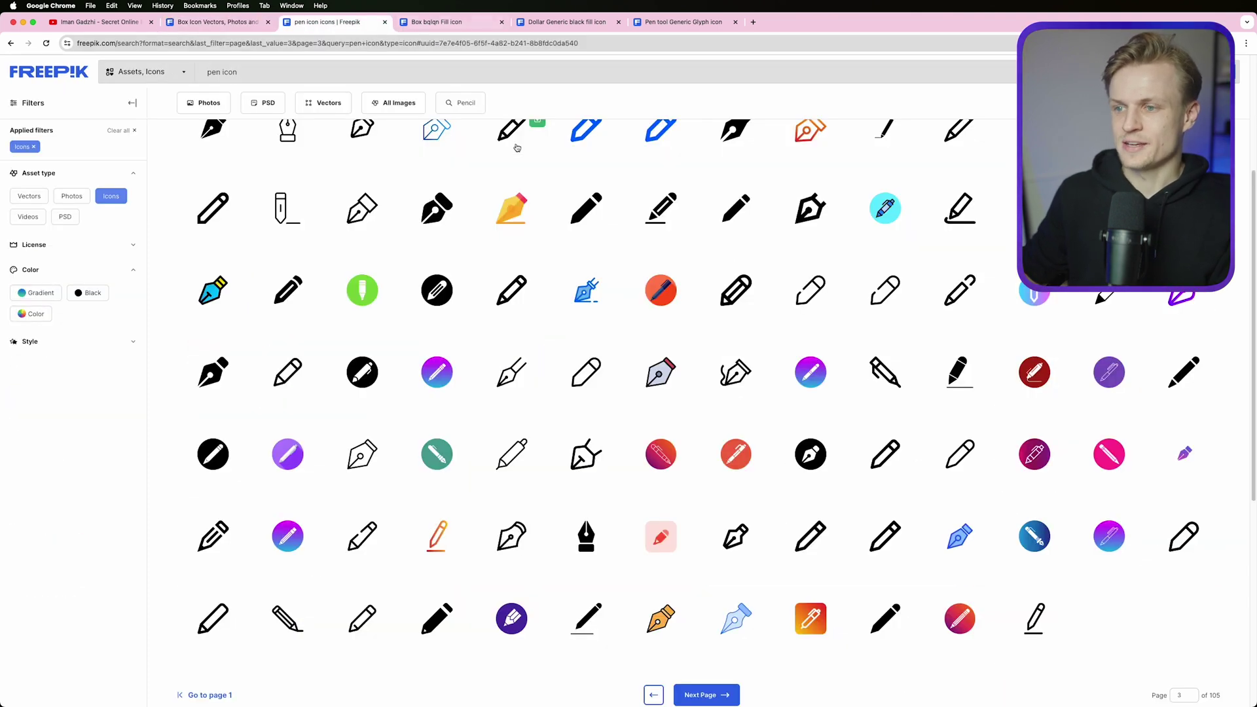
pyautogui.scroll(2, 630, 382)
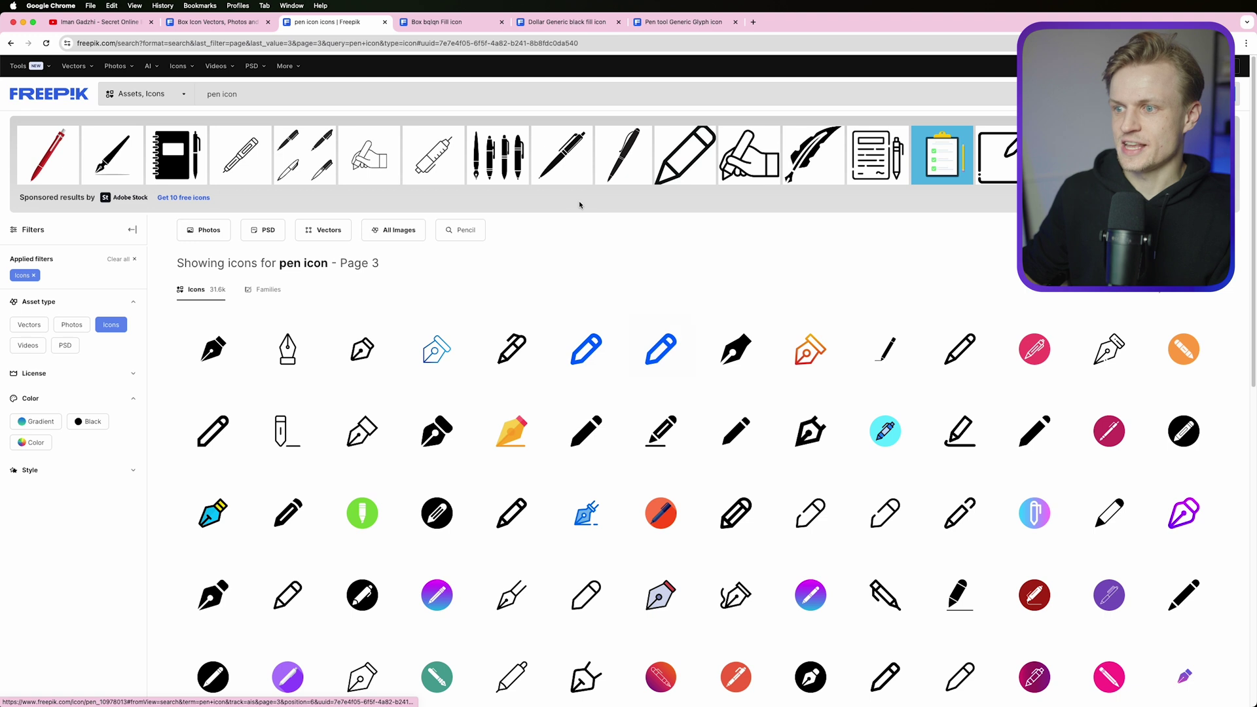
# Examine the Freepik detail pages of the solid black box, dollar and pen tool icons.
pyautogui.click(481, 23)
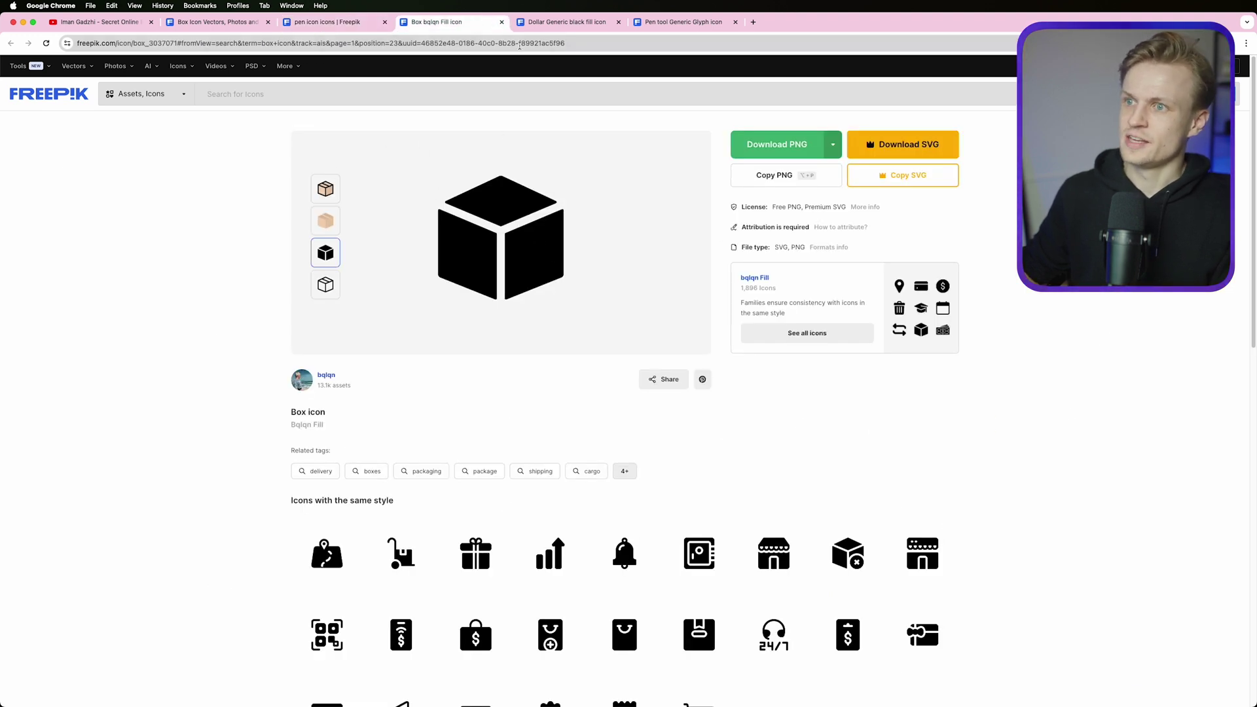
pyautogui.click(533, 23)
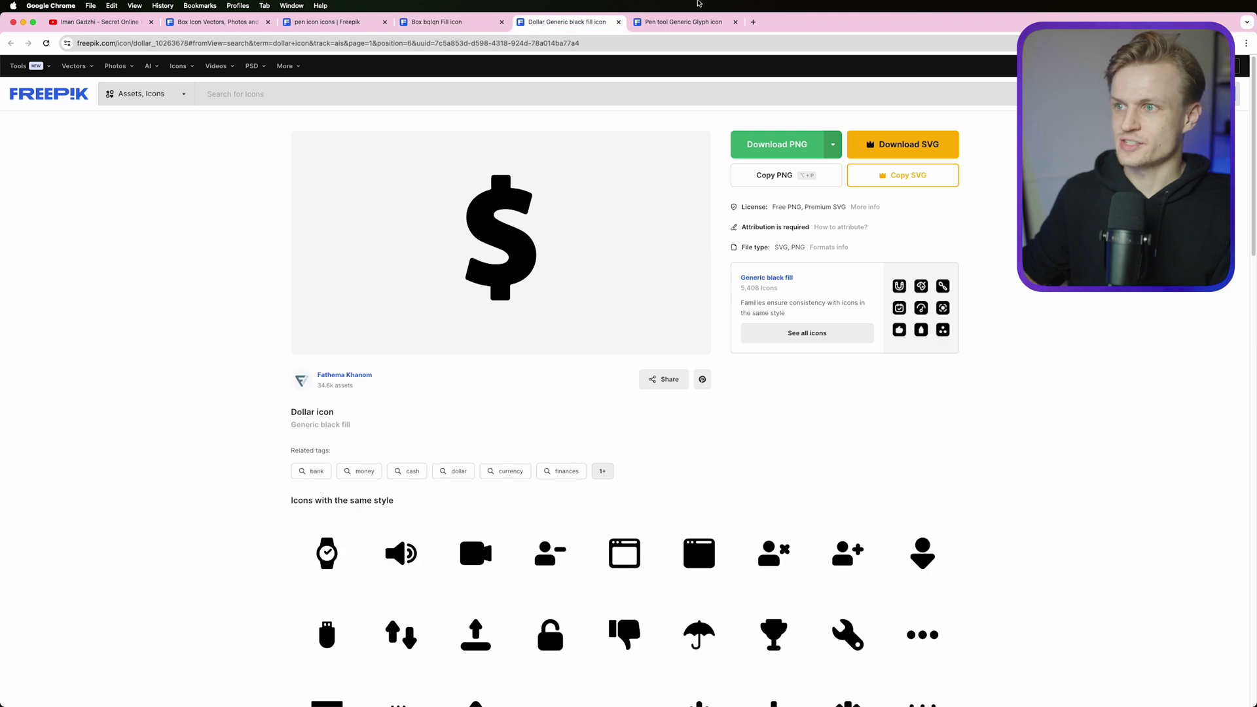
pyautogui.click(676, 26)
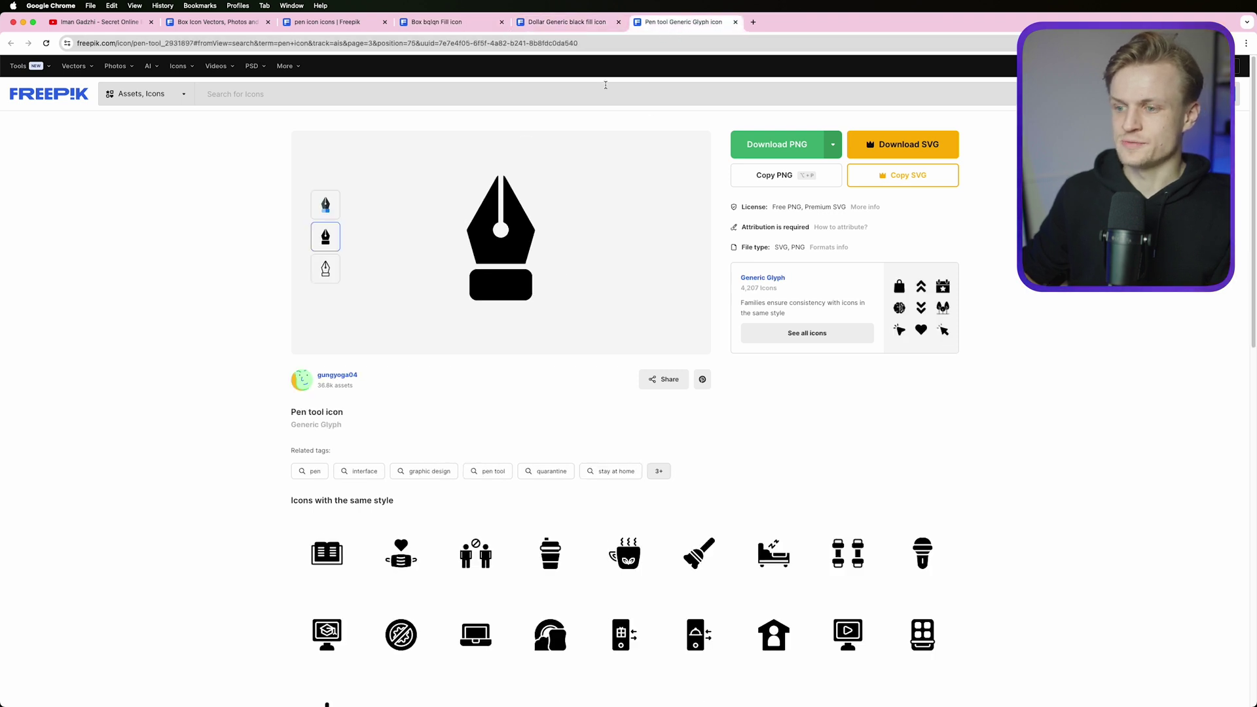
pyautogui.click(446, 24)
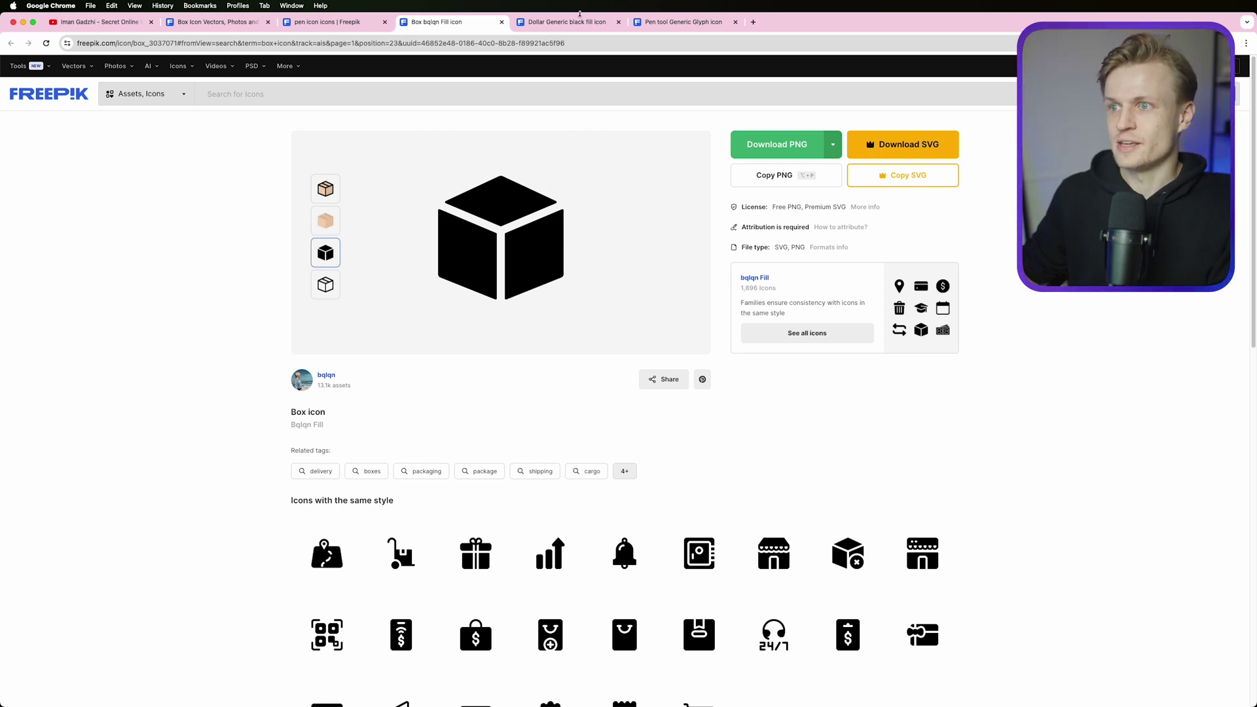
pyautogui.click(658, 22)
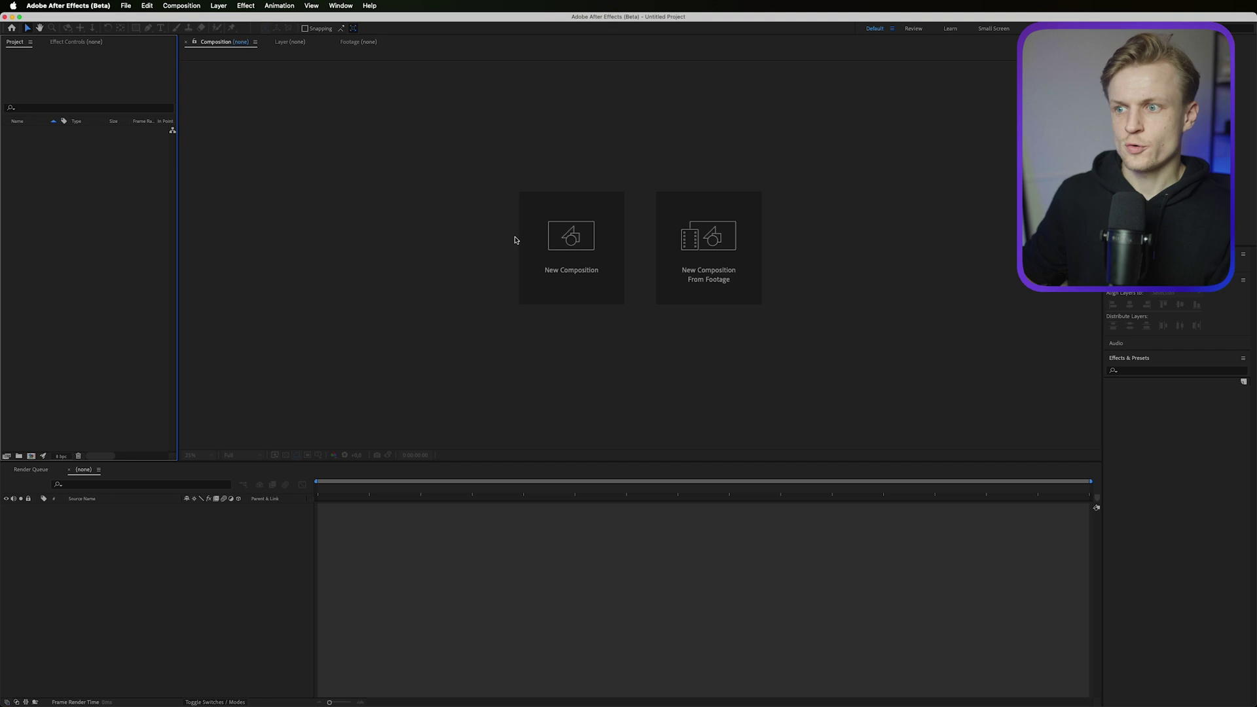
# Switch to After Effects, create a composition named 3D Icons and spread its overlapping icon layers side by side.
pyautogui.click(571, 246)
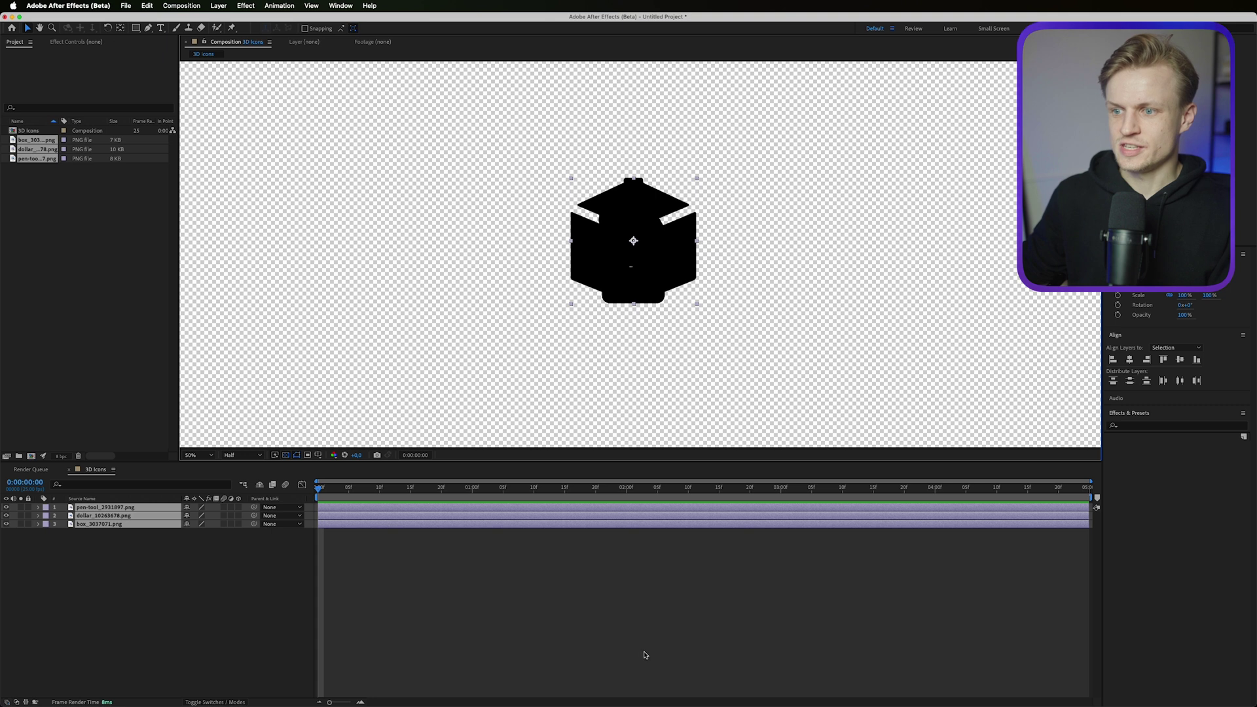
pyautogui.click(644, 655)
pyautogui.moveTo(633, 242); pyautogui.dragTo(415, 257)
# Auto-trace the pen-tool layer for the current frame using the Alpha channel, and expand the properties of both masks.
pyautogui.click(105, 506)
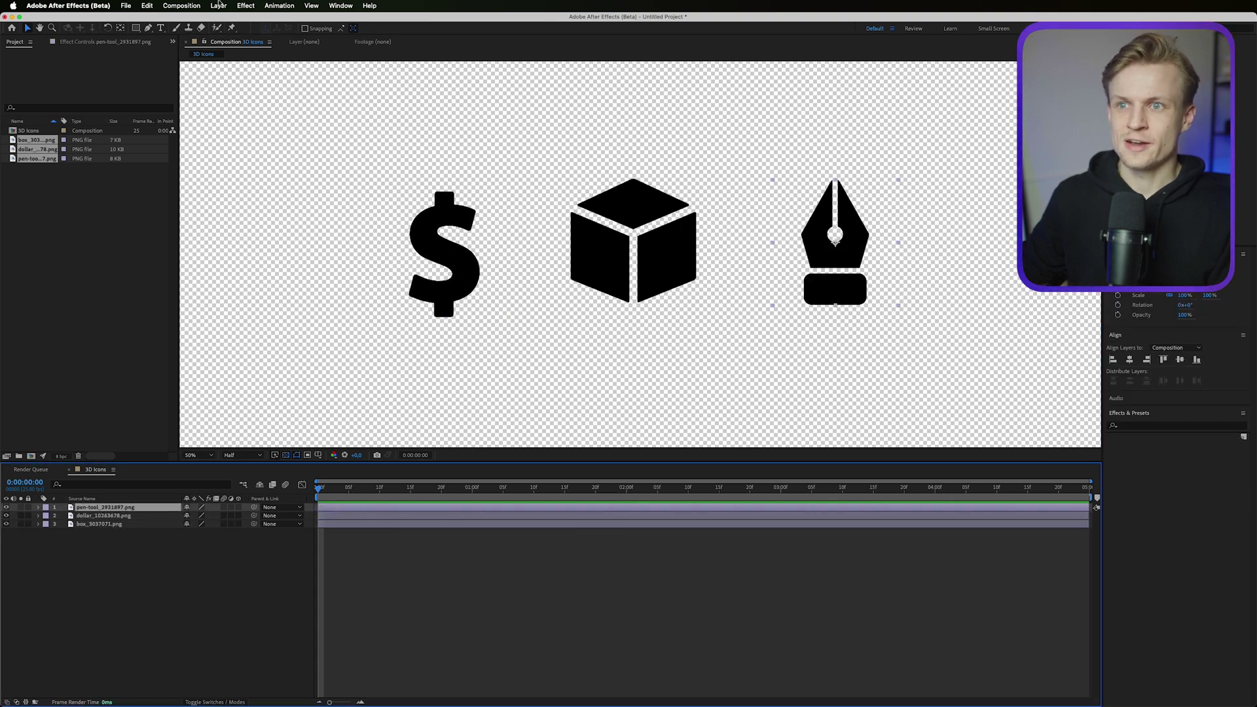
pyautogui.click(219, 5)
pyautogui.click(247, 345)
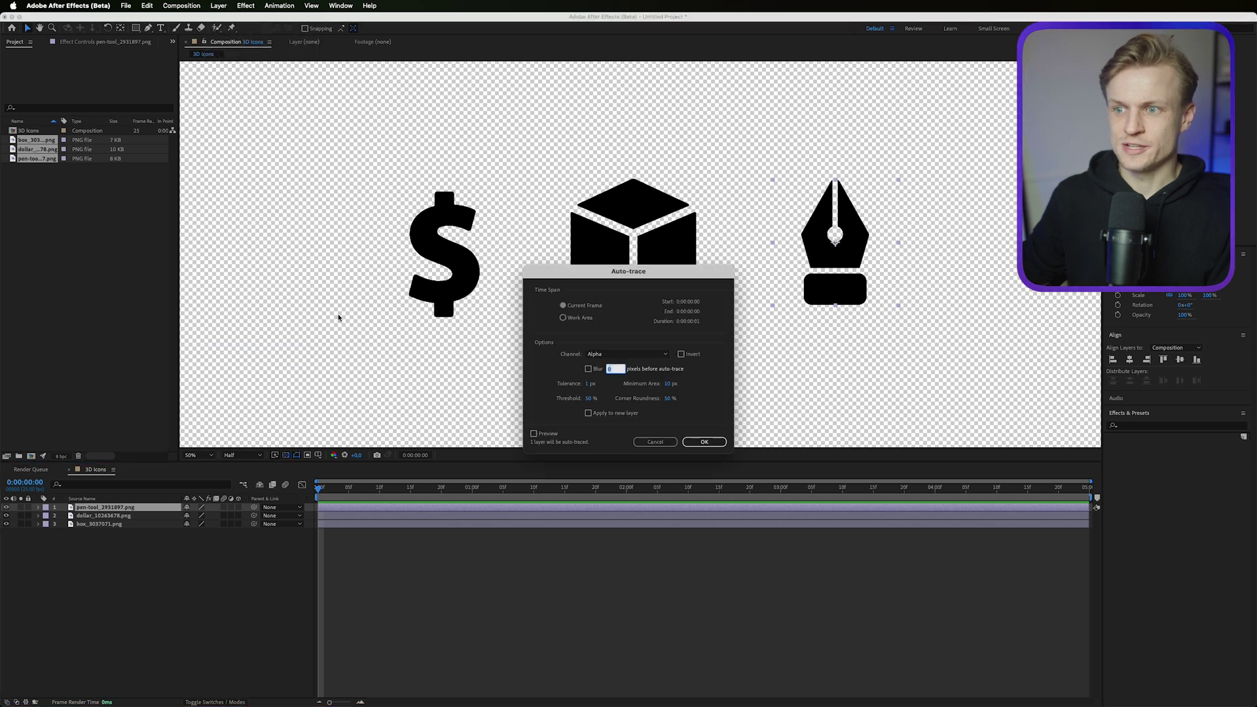
pyautogui.click(703, 441)
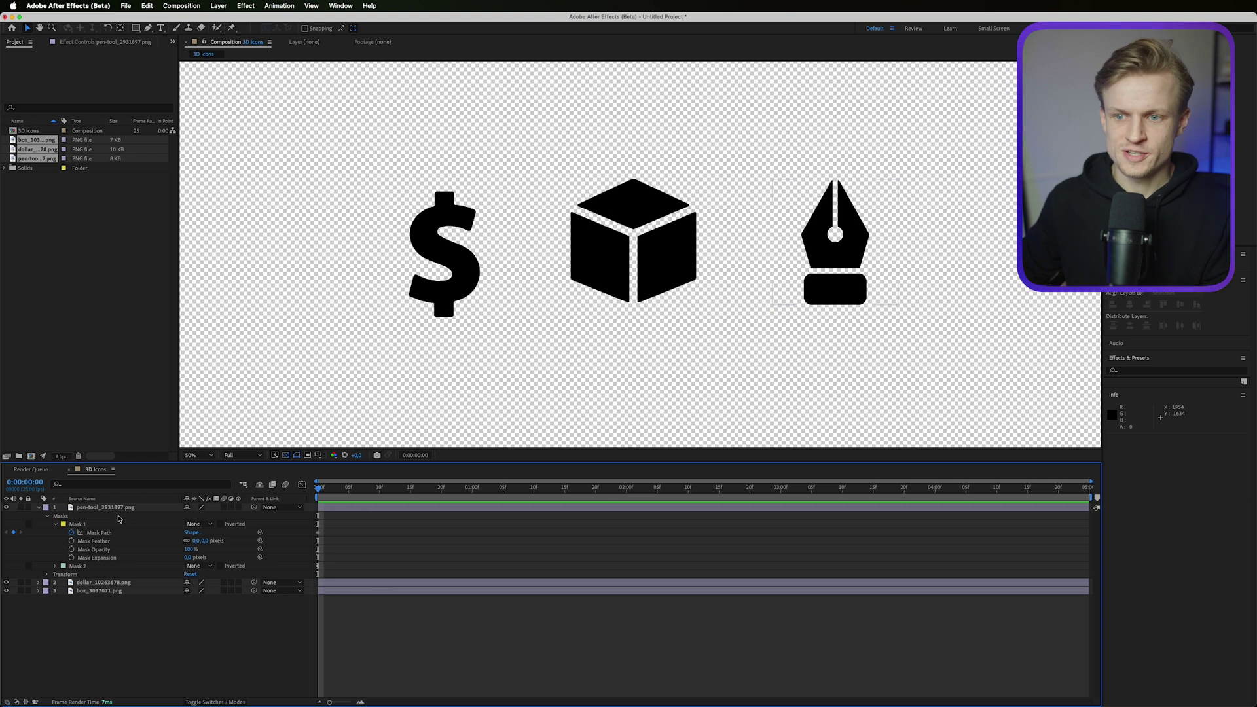
pyautogui.click(116, 524)
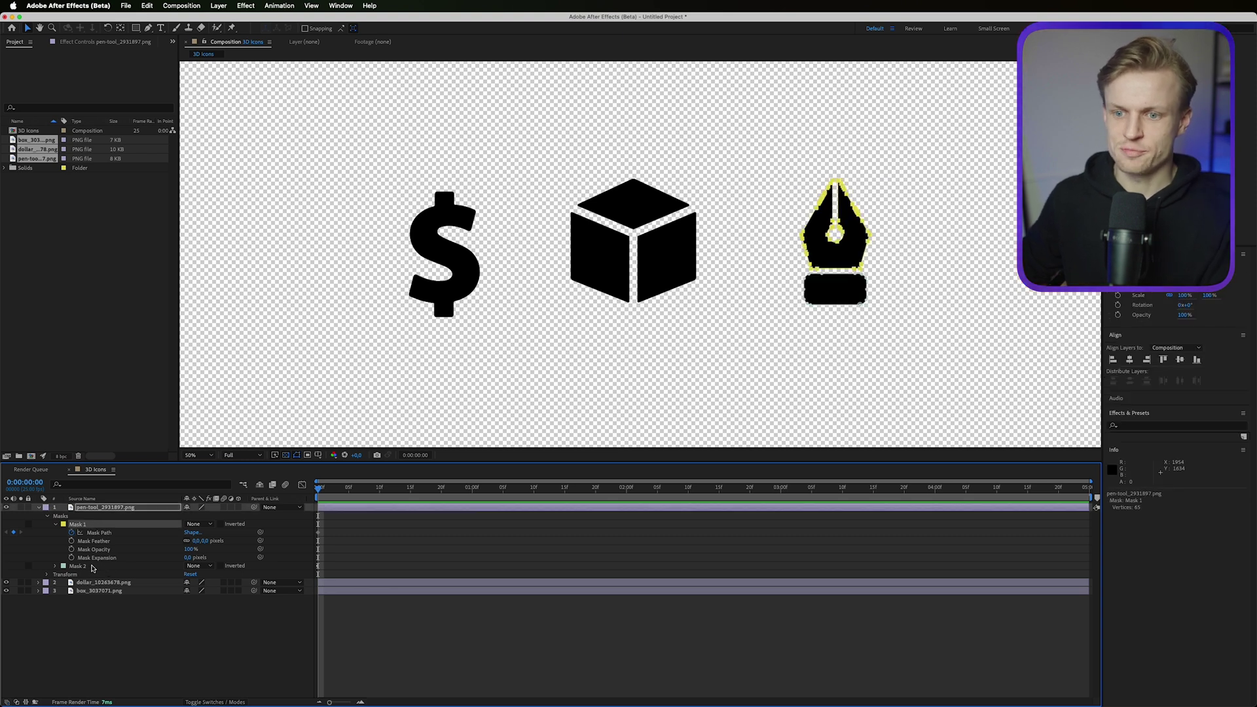
pyautogui.click(56, 566)
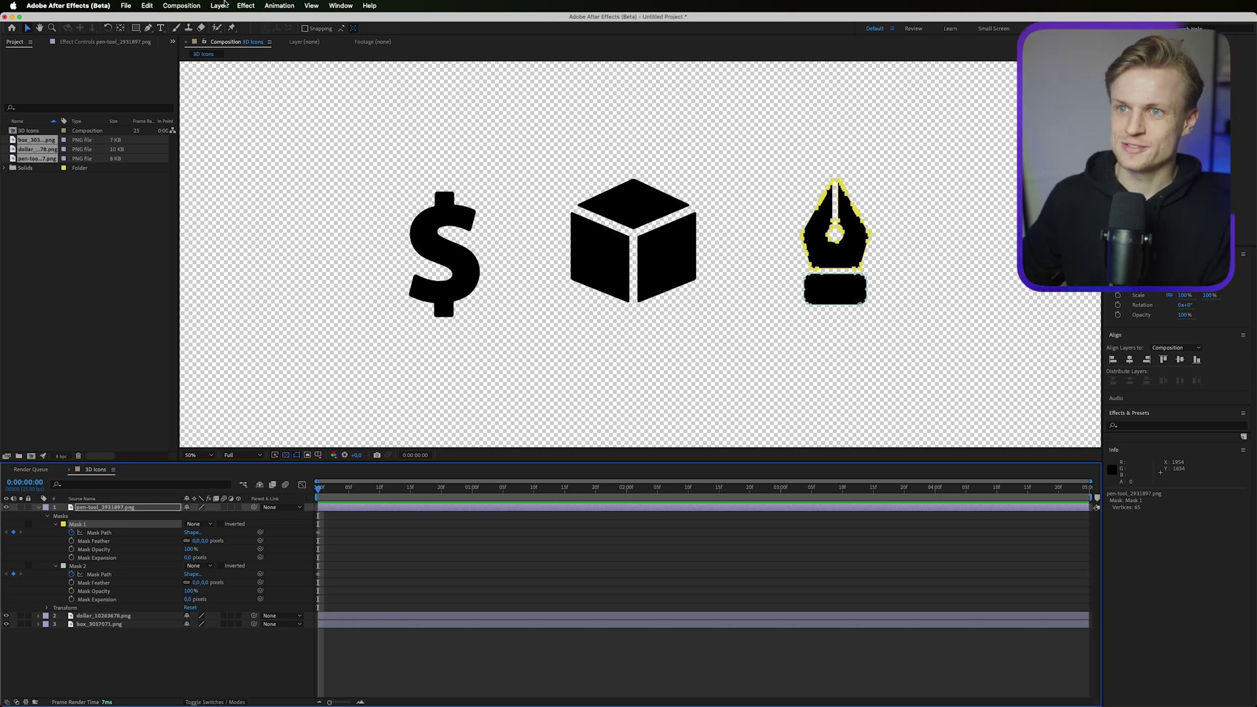
# Create a new shape layer and add two empty paths to its contents.
pyautogui.click(222, 5)
pyautogui.moveTo(230, 25)
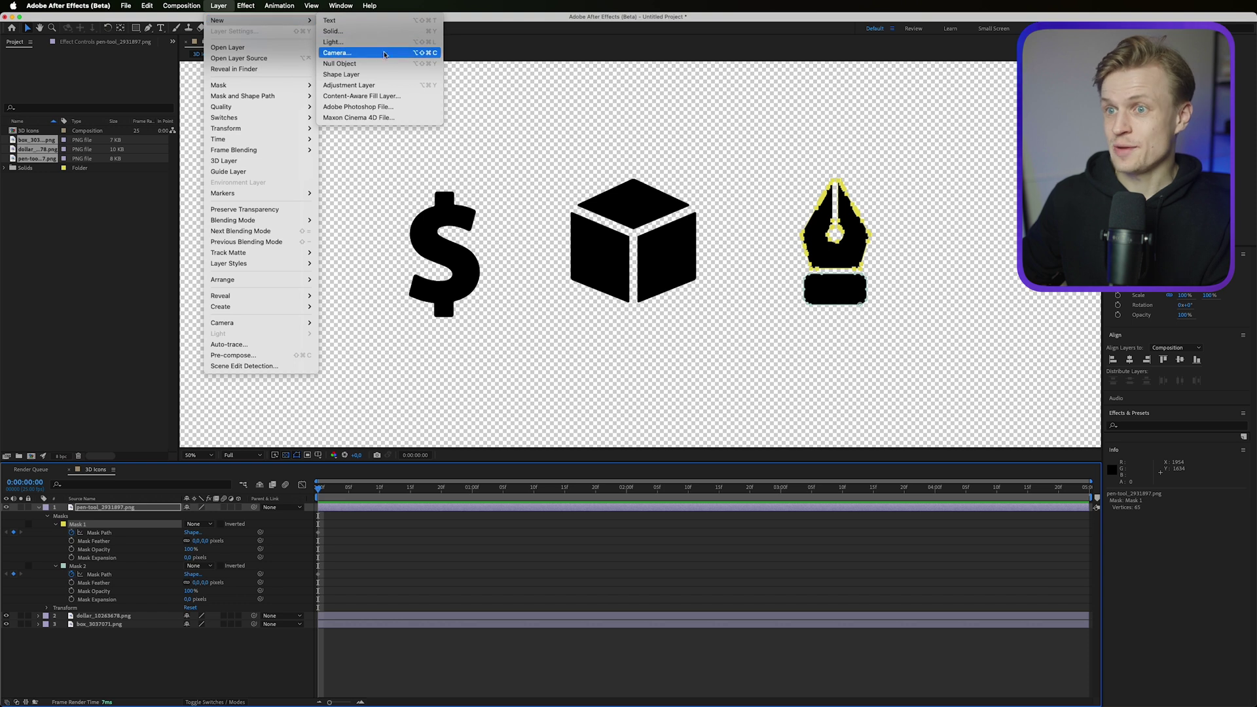
pyautogui.click(383, 75)
pyautogui.click(150, 508)
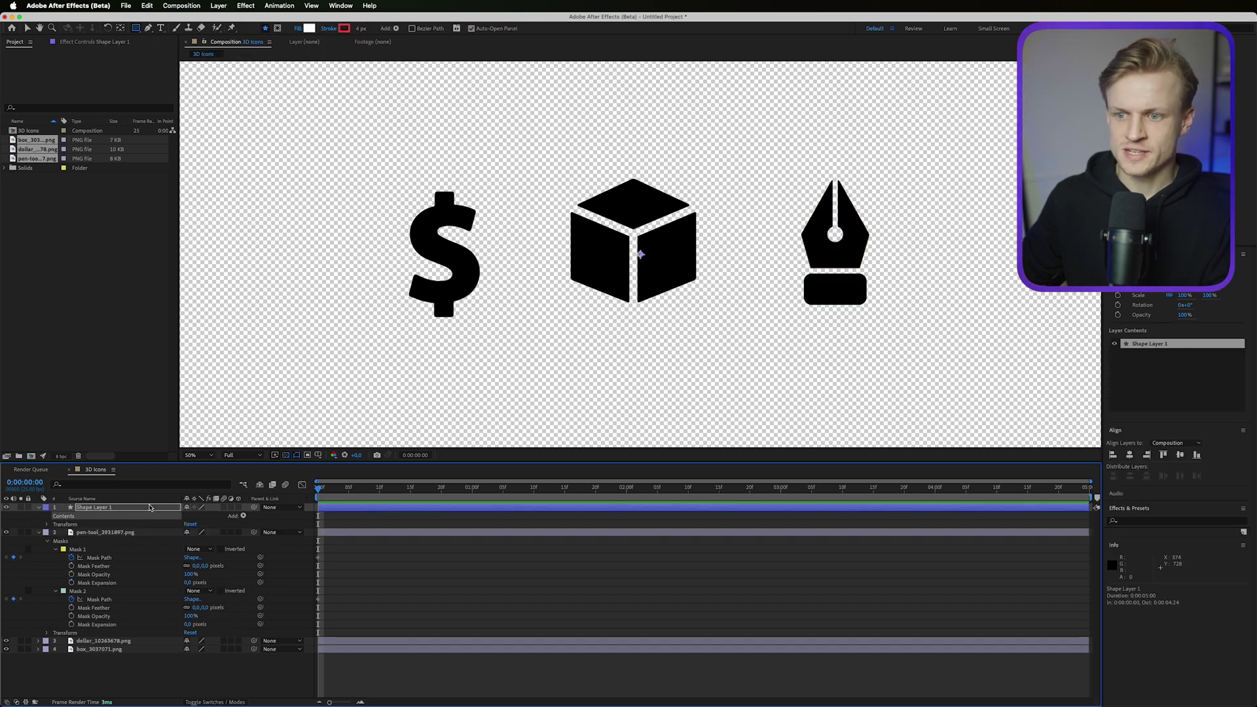
pyautogui.click(245, 517)
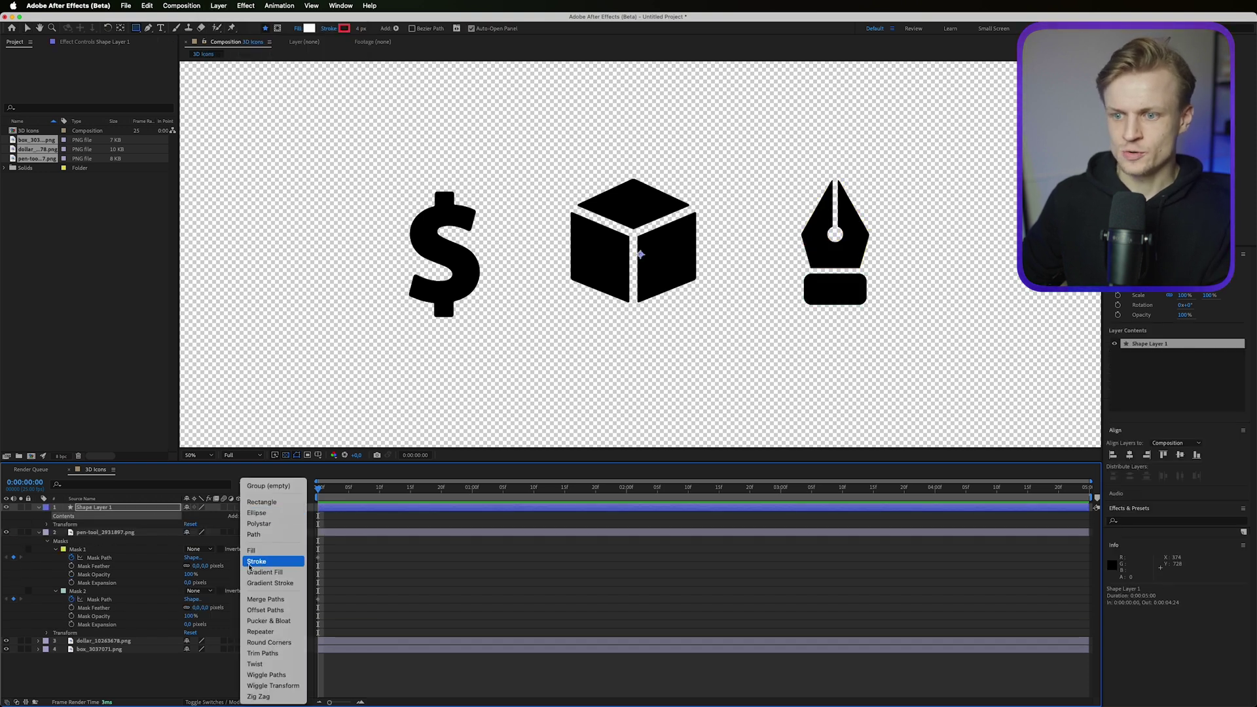
pyautogui.click(275, 534)
pyautogui.click(244, 516)
pyautogui.click(275, 535)
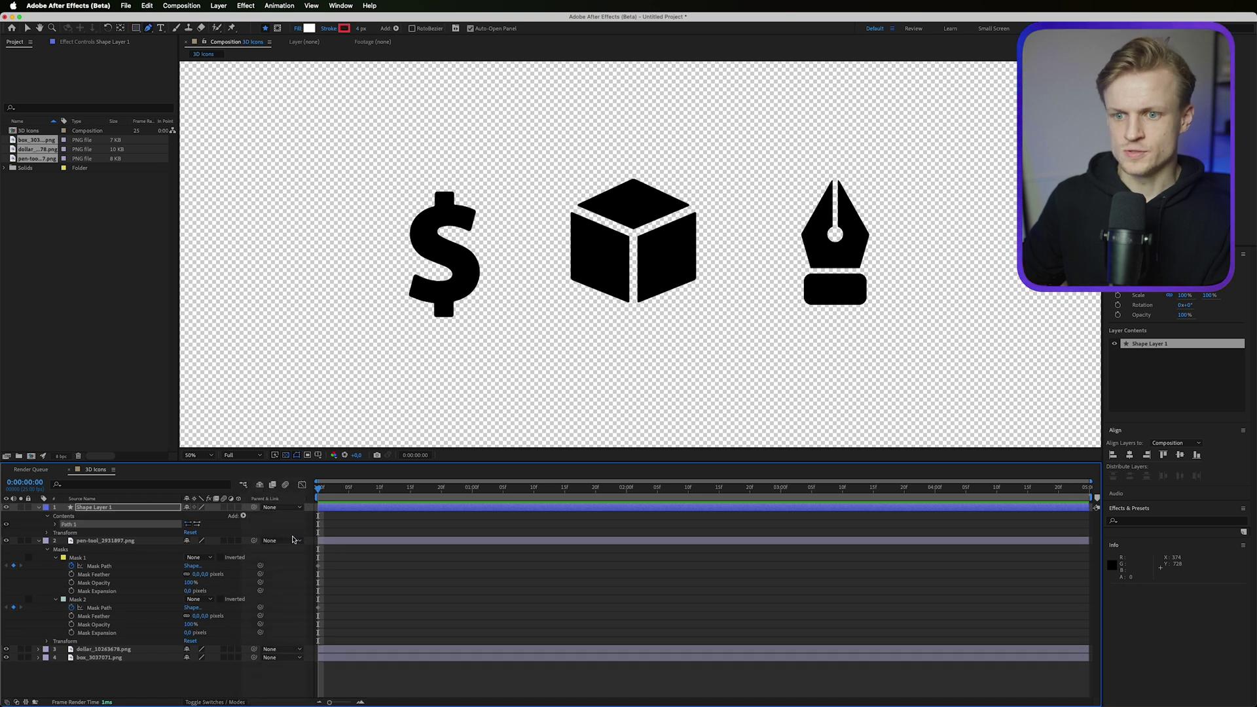
# Expand the shape layer's two paths and copy the pen-tool layer's Mask 1 path into Path 1.
pyautogui.click(96, 571)
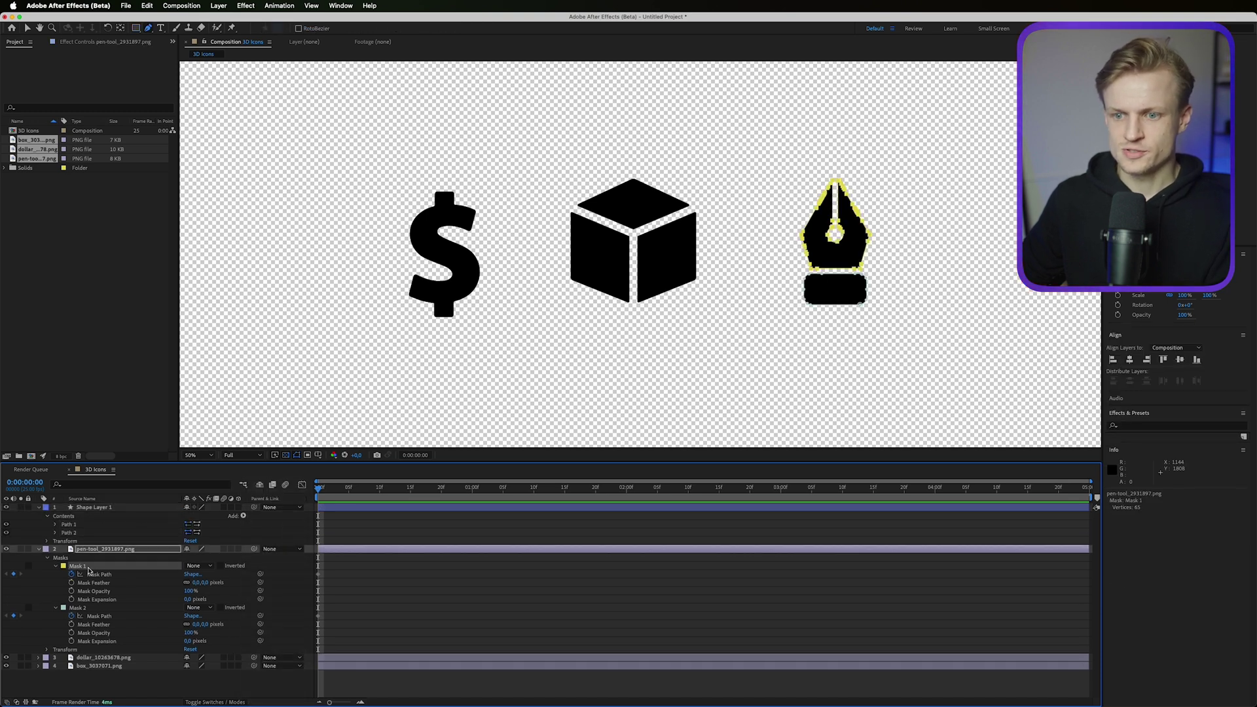
pyautogui.click(93, 609)
pyautogui.click(69, 533)
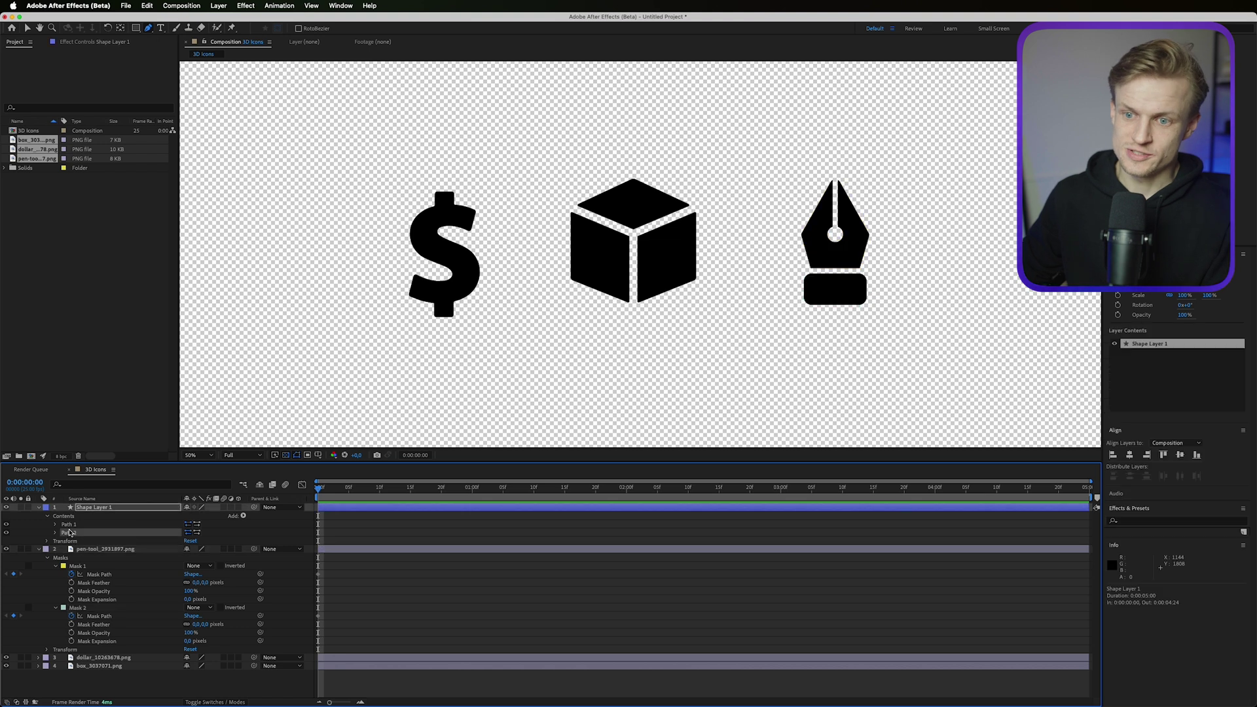
pyautogui.click(69, 524)
pyautogui.click(78, 566)
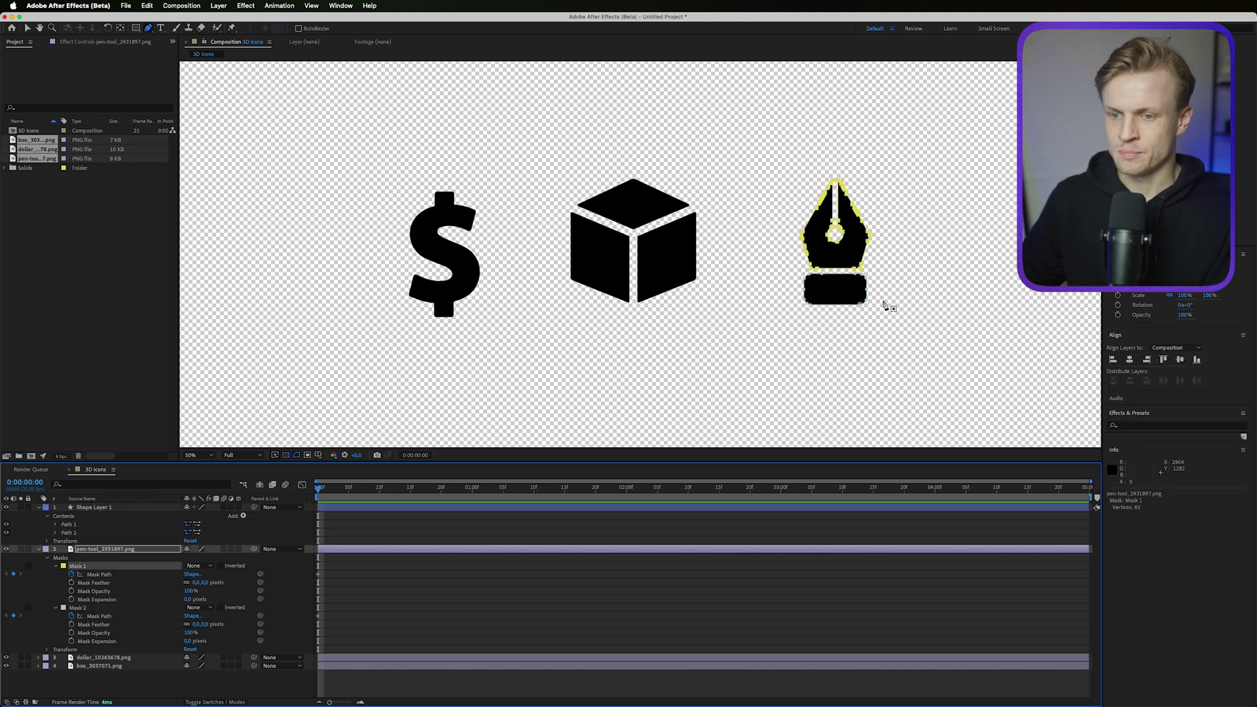
pyautogui.click(55, 524)
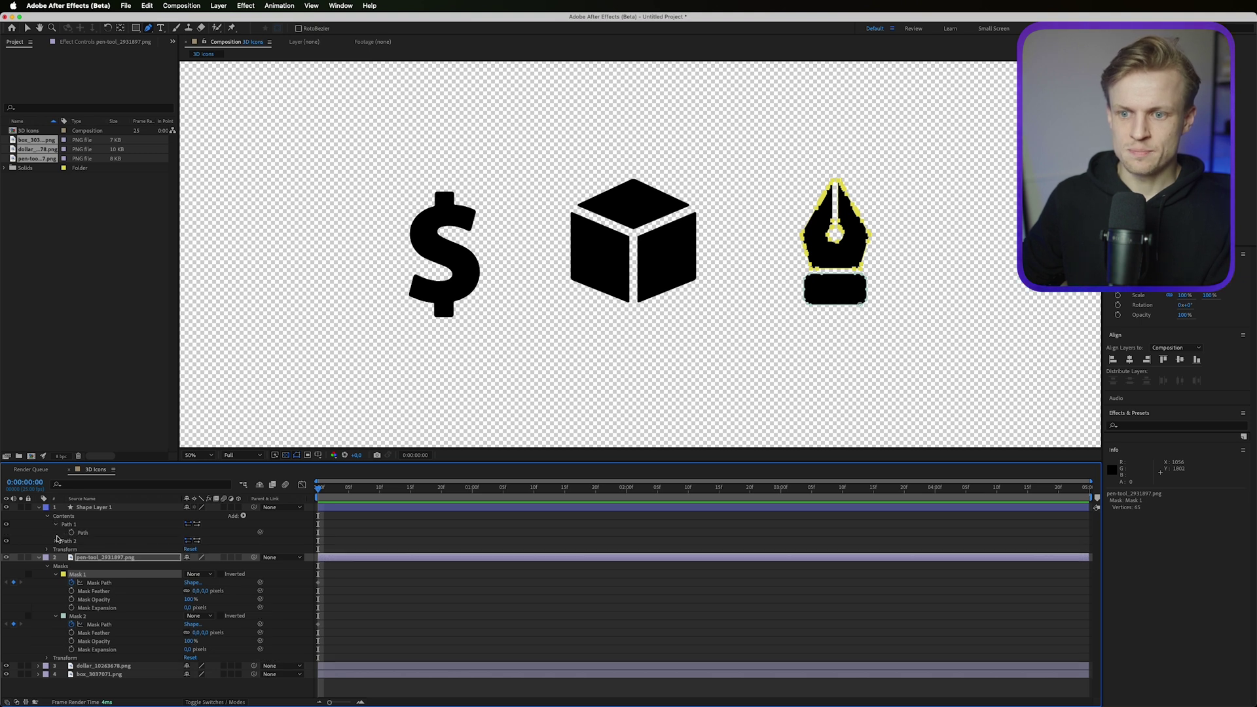
pyautogui.click(55, 541)
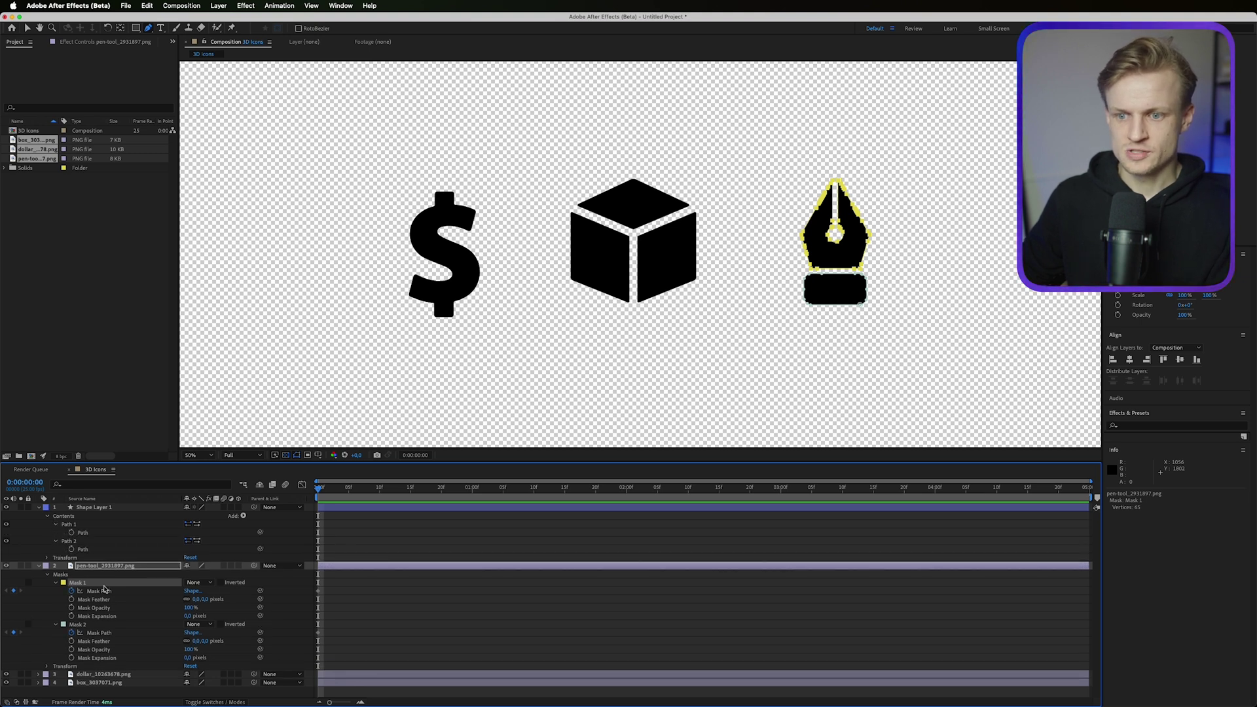
pyautogui.click(102, 591)
pyautogui.press('super+c')
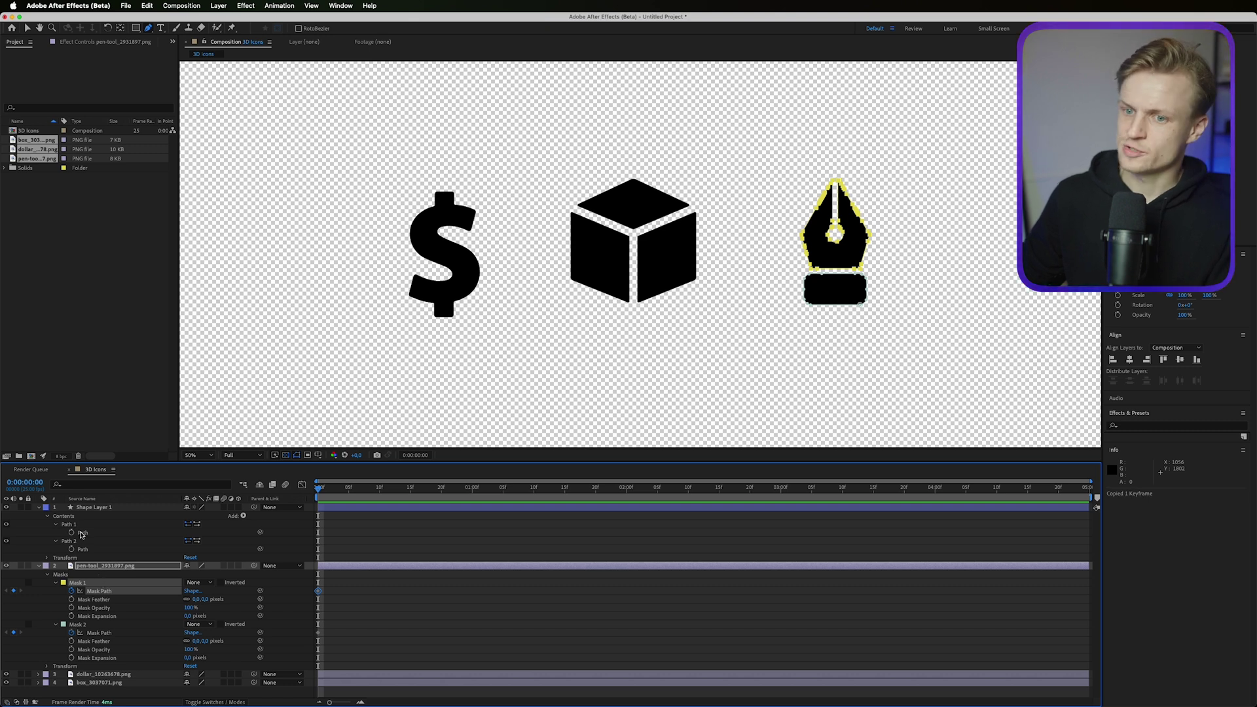
pyautogui.click(84, 534)
pyautogui.press('super+v')
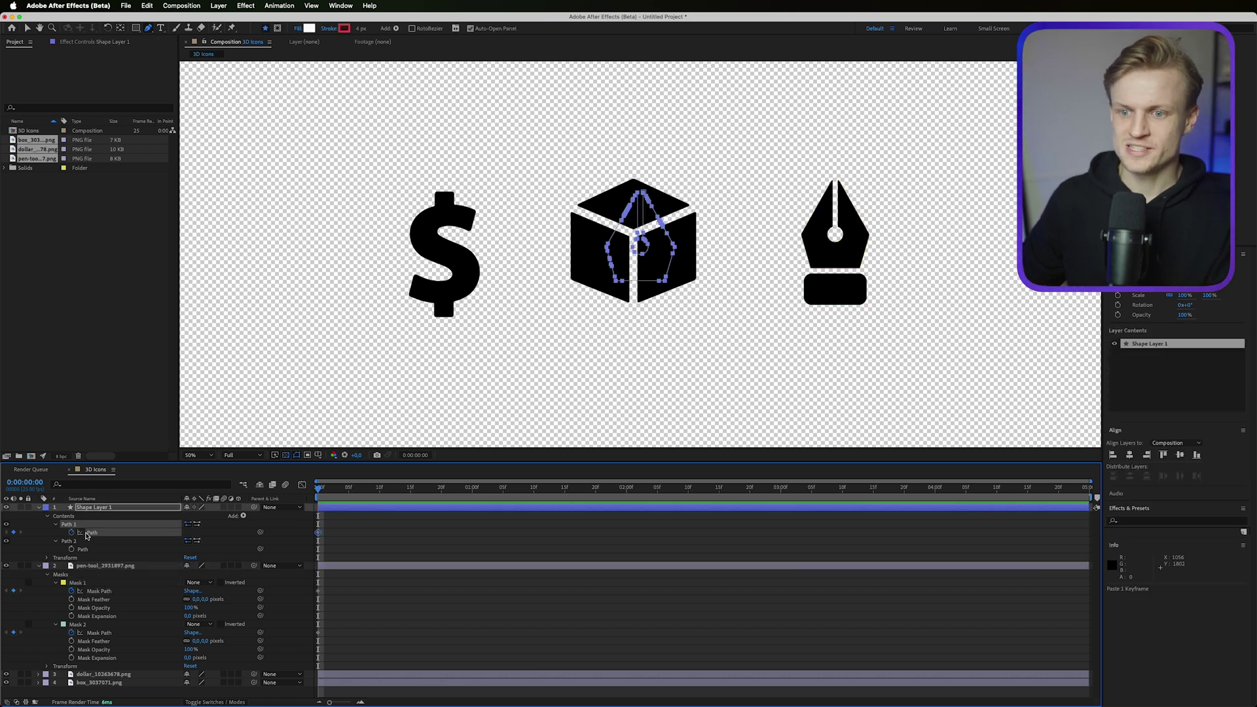
# Copy the pen-tool layer's Mask 2 path into the shape layer's Path 2.
pyautogui.click(100, 634)
pyautogui.press('super+c')
pyautogui.click(87, 549)
pyautogui.press('super+v')
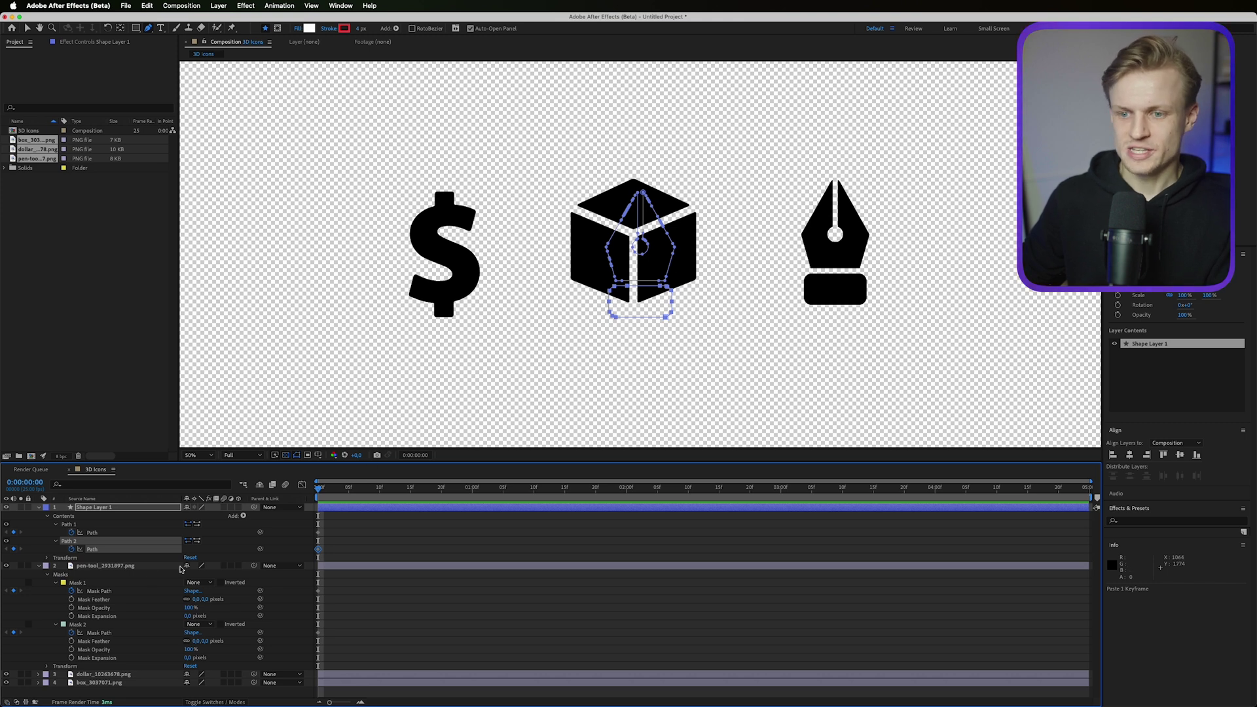
# Add a fill to the shape layer's contents, then select the pen-tool PNG layer.
pyautogui.click(243, 517)
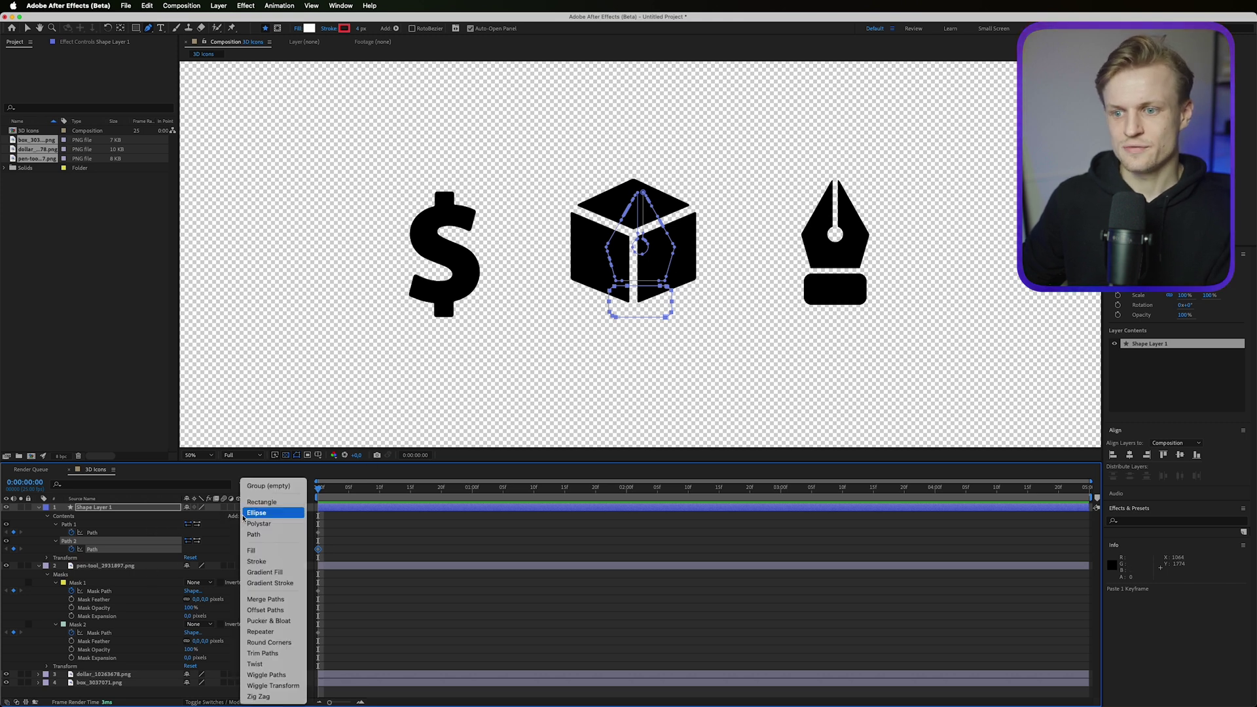
pyautogui.click(275, 552)
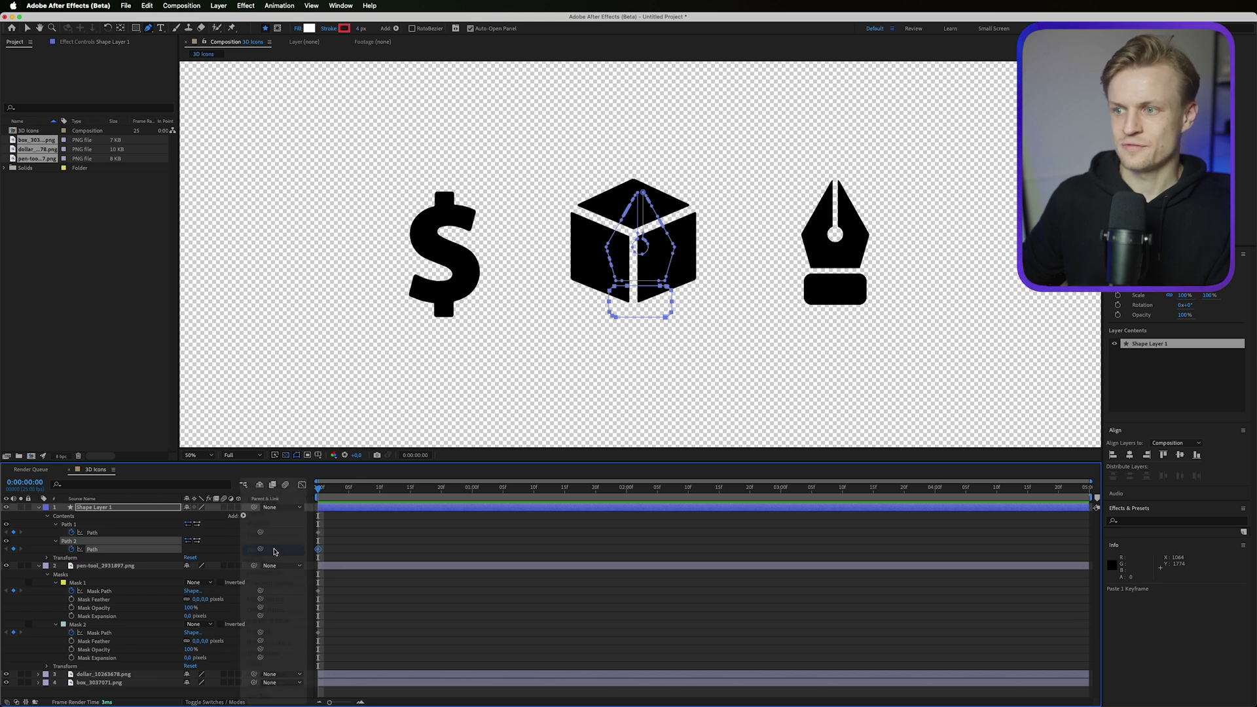
pyautogui.click(103, 574)
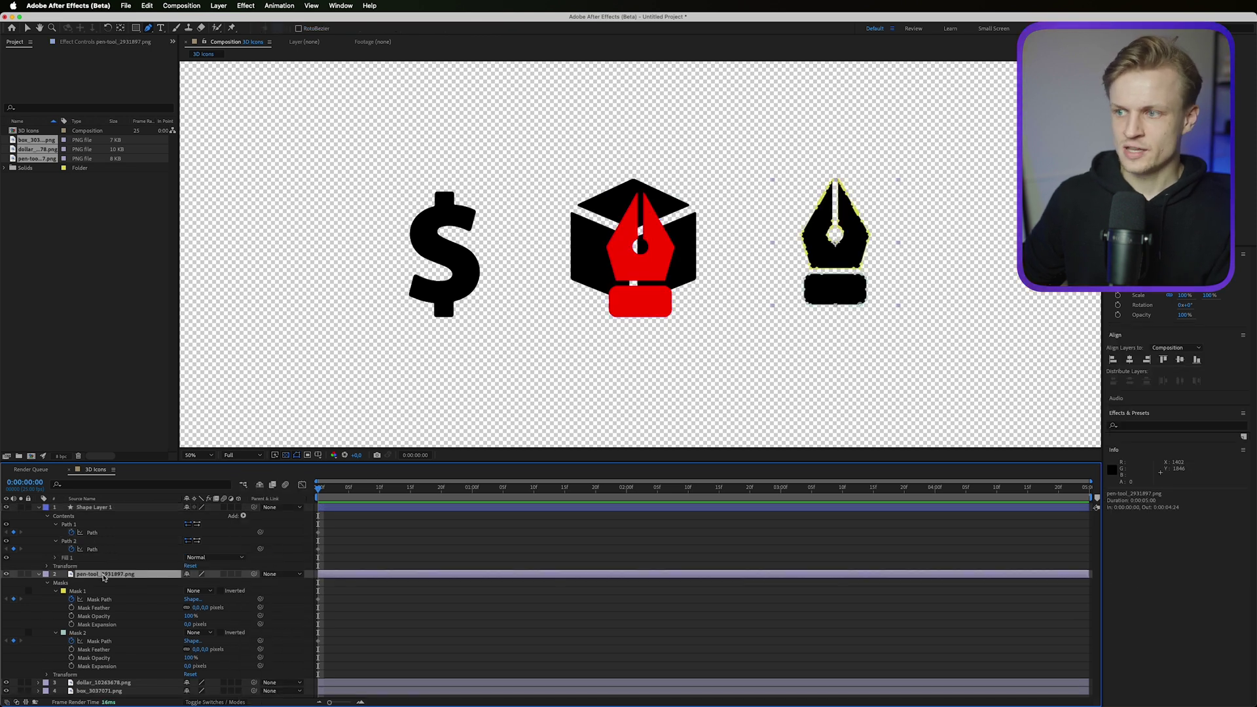
# Delete the pen-tool PNG layer and select the dollar PNG layer for tracing.
pyautogui.press('Delete')
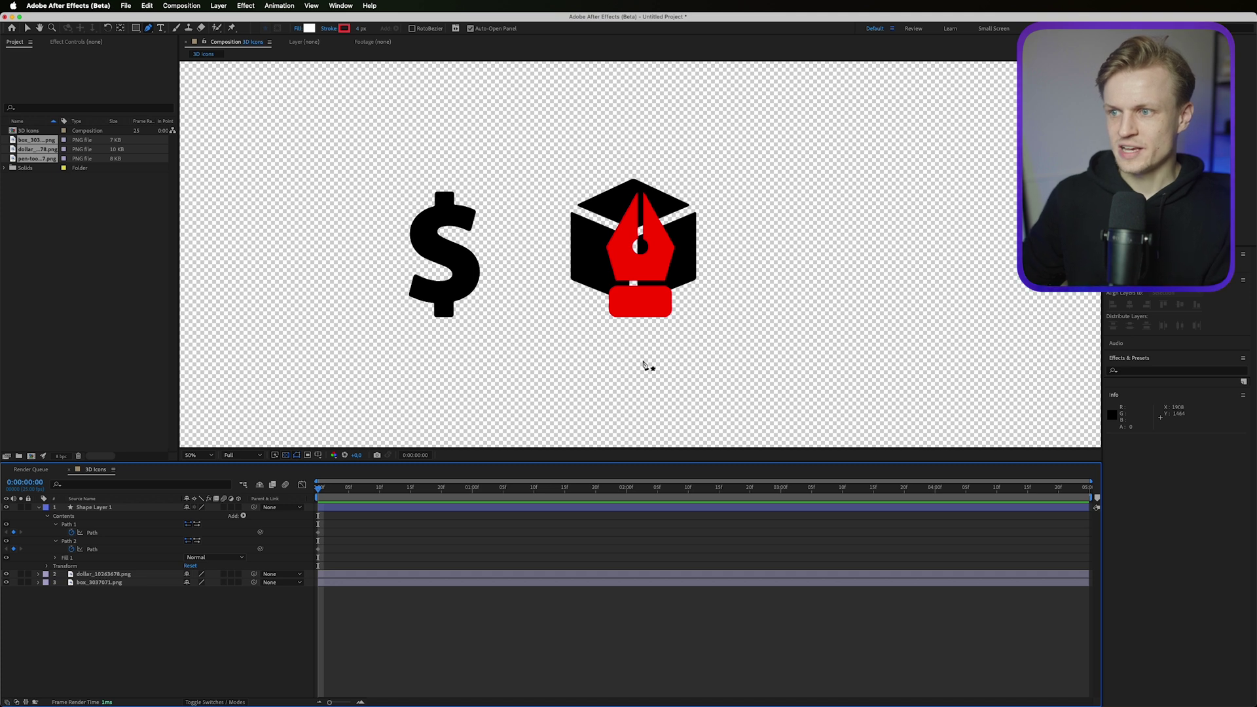
pyautogui.click(103, 508)
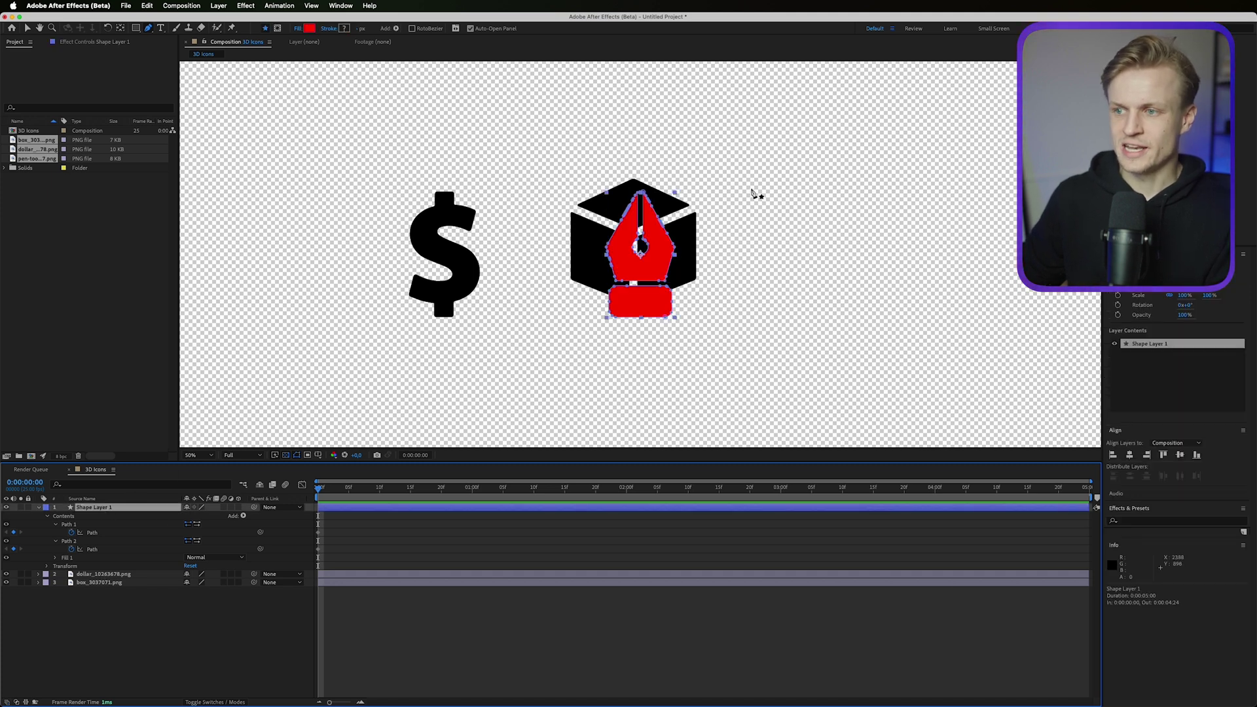
pyautogui.click(120, 576)
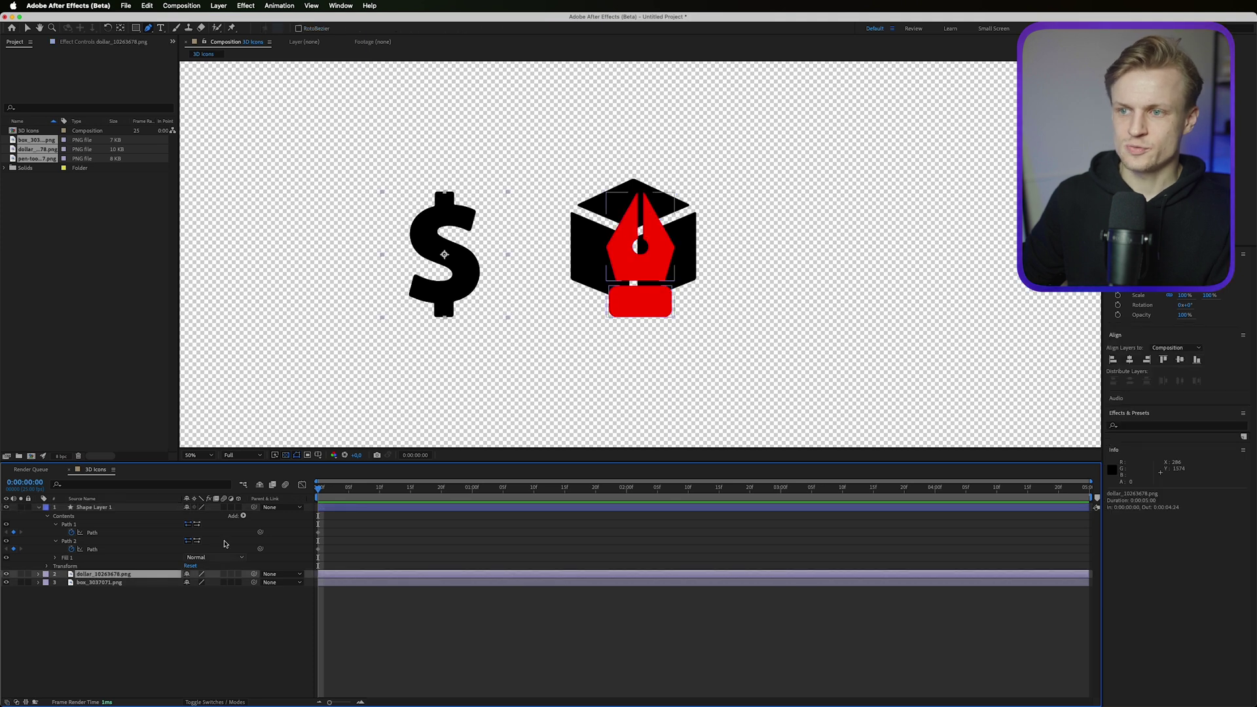
pyautogui.click(216, 5)
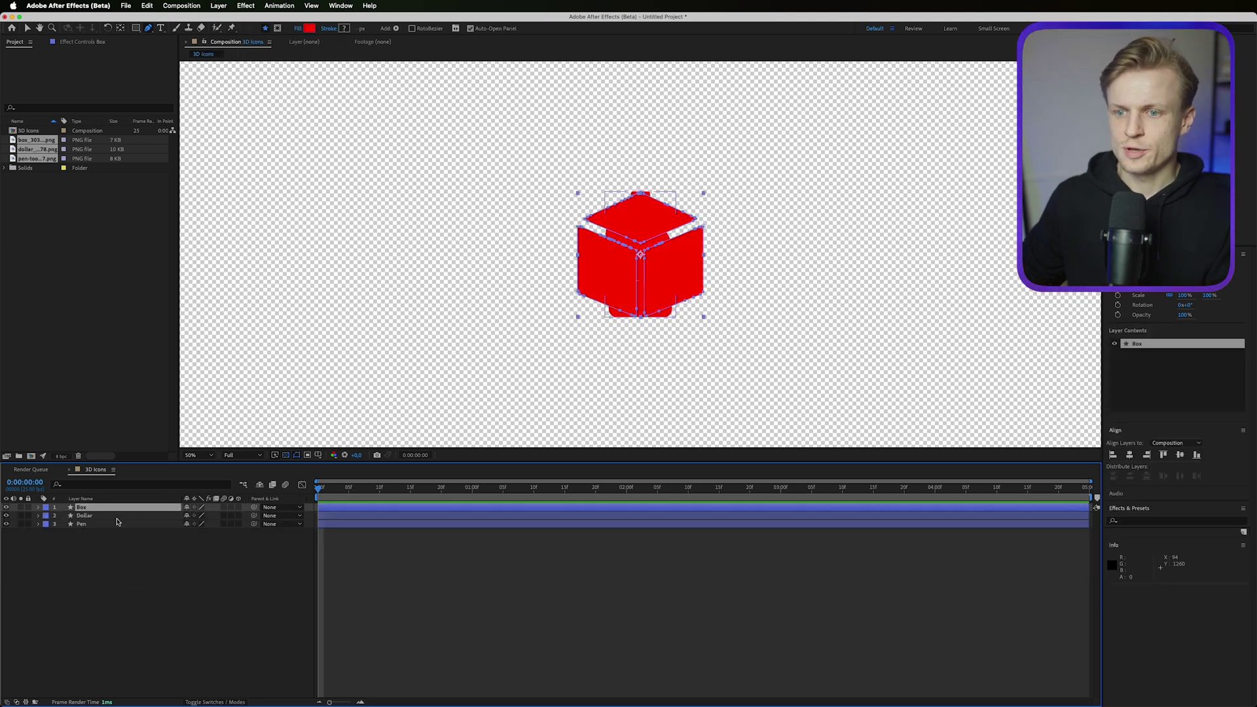
# Hide the Box and Dollar layers, leaving only the Pen icon visible in the composition.
pyautogui.click(91, 530)
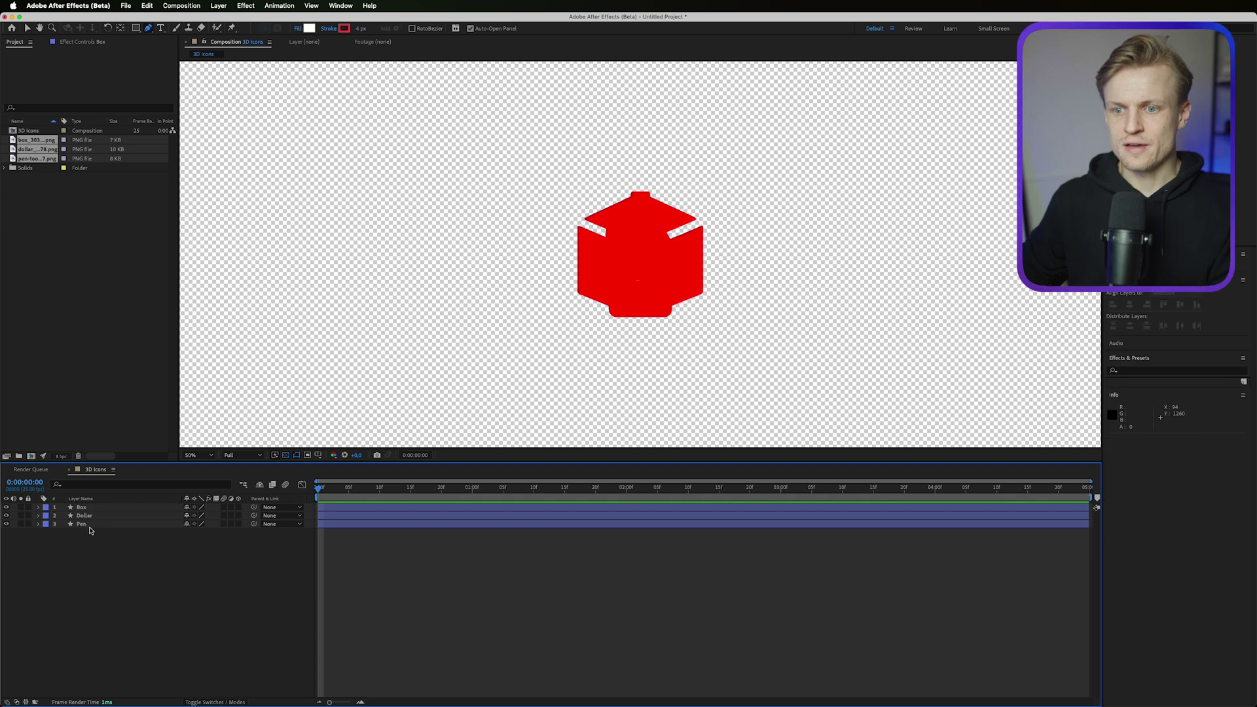
pyautogui.click(6, 507)
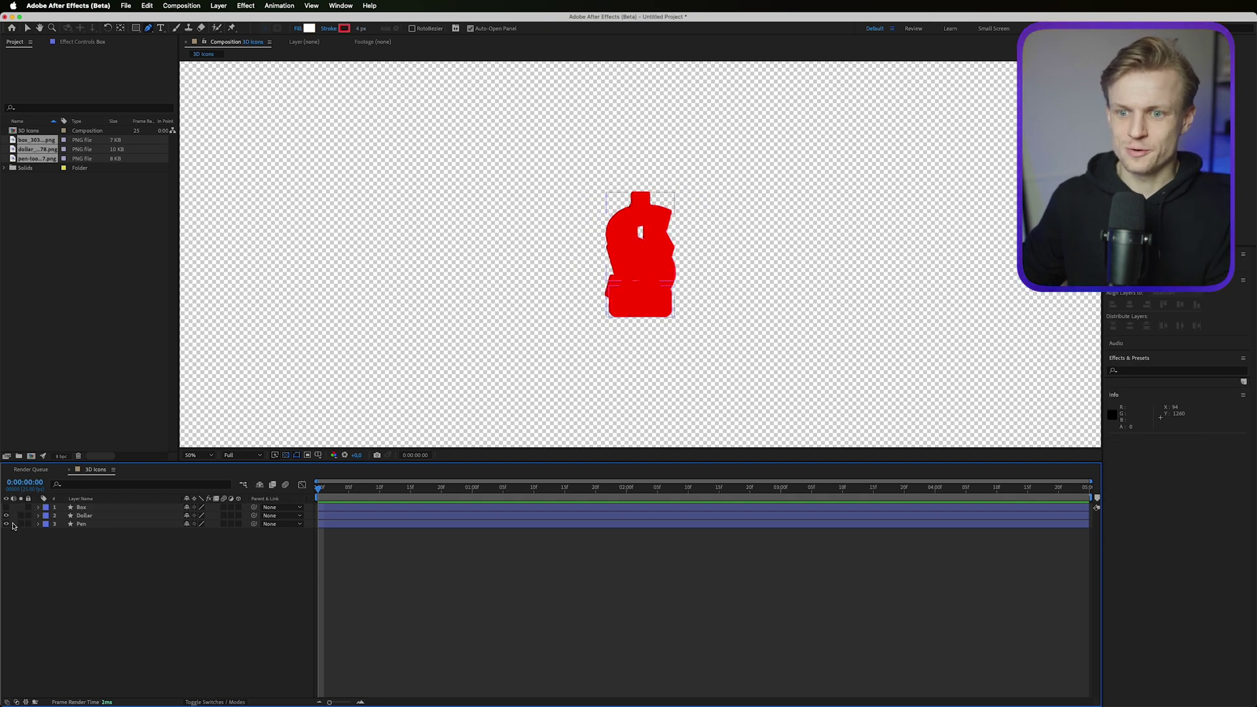
pyautogui.click(7, 515)
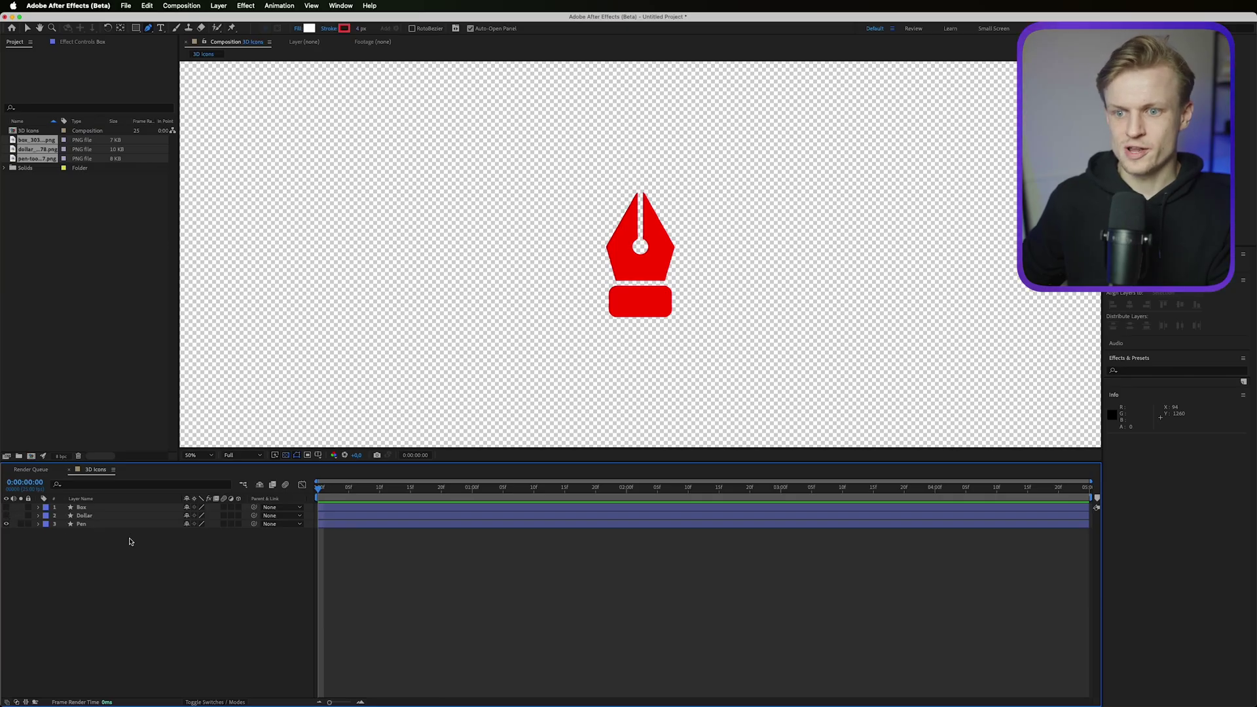
pyautogui.click(100, 524)
pyautogui.press('super+shift+a')
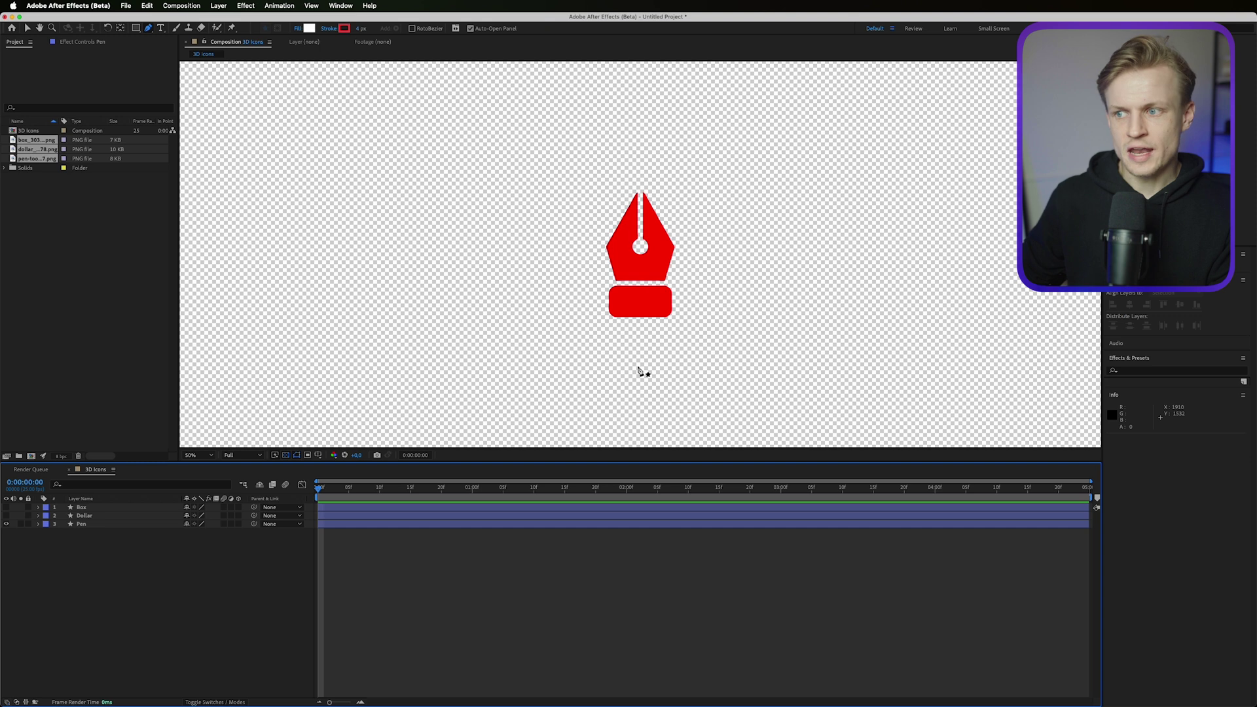
pyautogui.scroll(-1, 639, 380)
pyautogui.scroll(1, 640, 379)
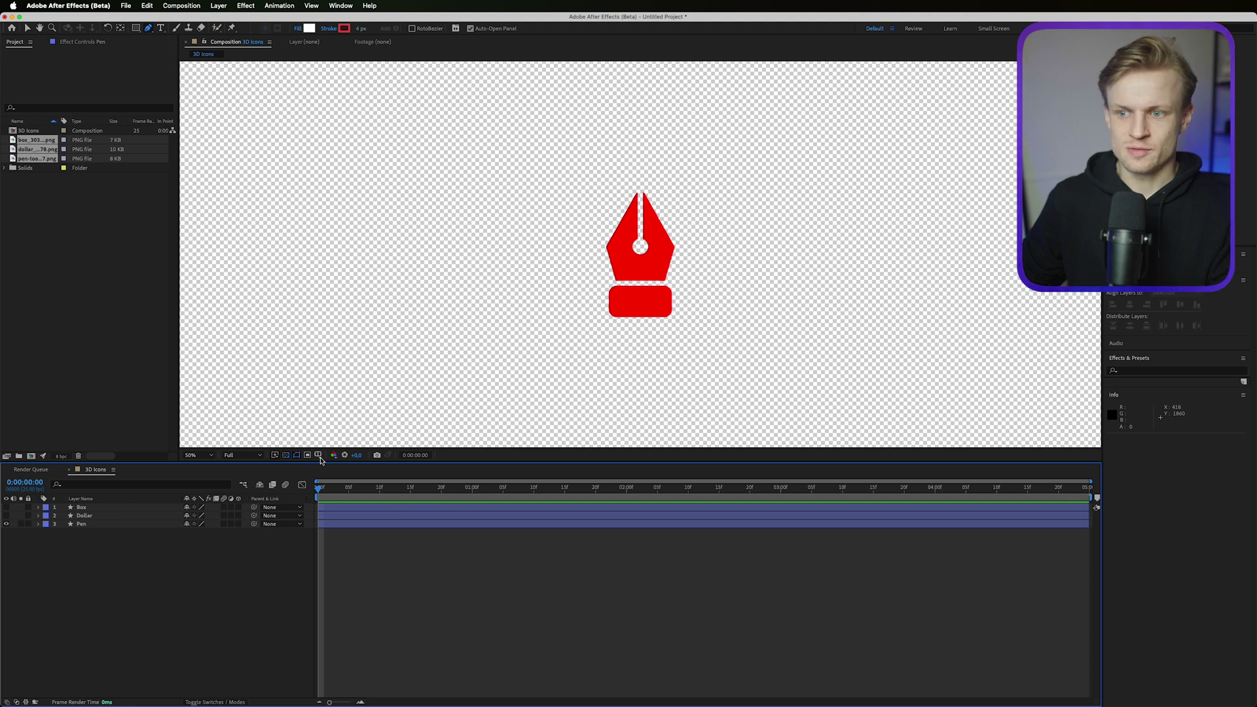
# Show the rulers and place a vertical guide through the pen icon at about 1918.
pyautogui.click(345, 5)
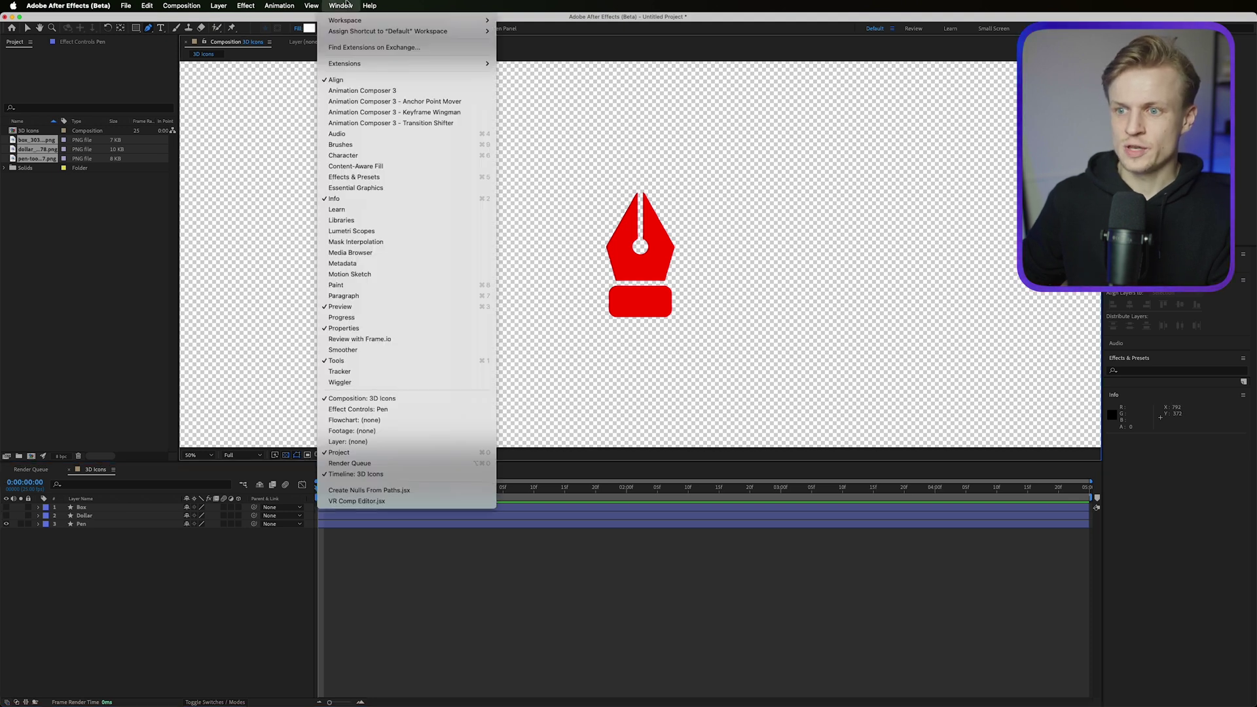
pyautogui.click(312, 5)
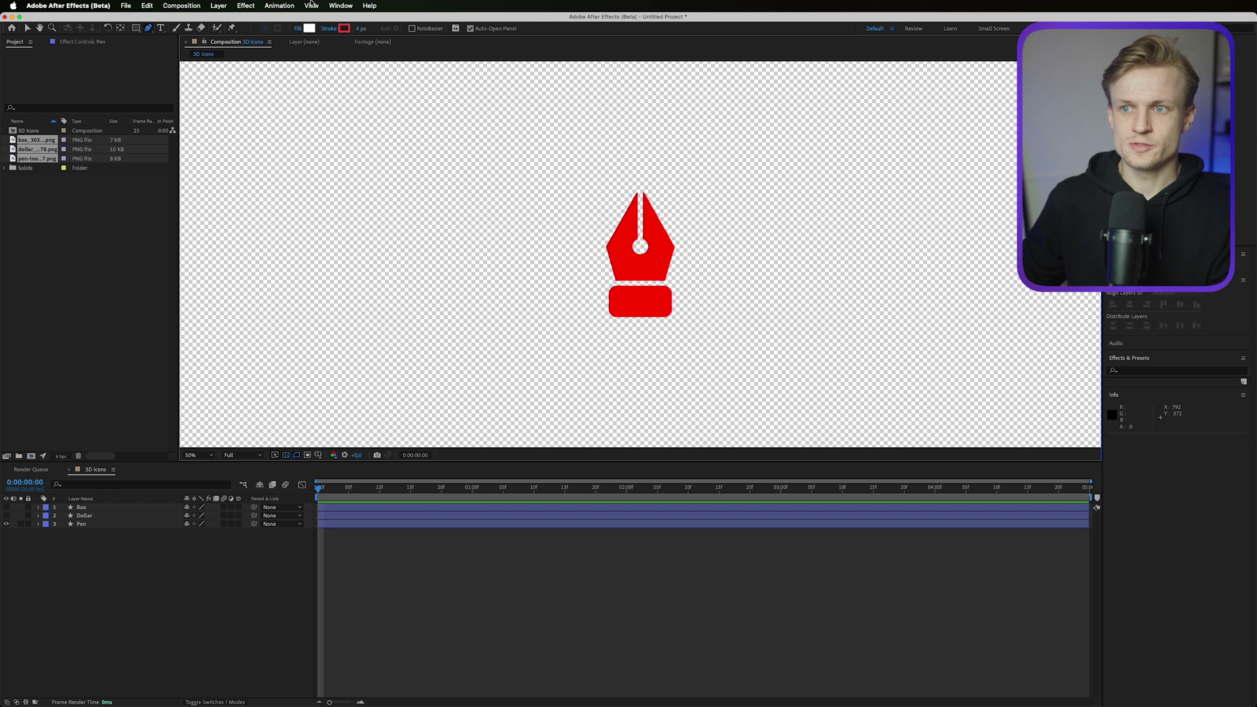
pyautogui.click(311, 5)
pyautogui.click(371, 107)
pyautogui.moveTo(183, 196); pyautogui.dragTo(643, 247)
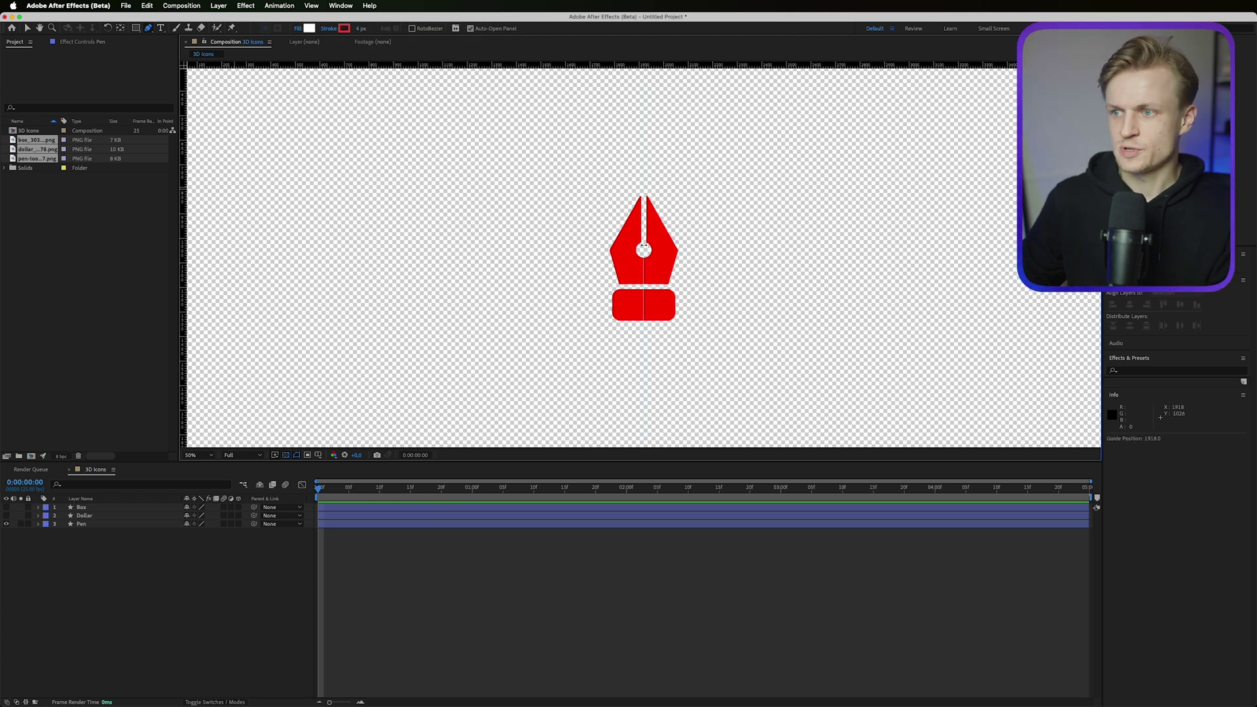
# Switch to the composition's black background and place a horizontal guide across the pen icon at 1080.
pyautogui.click(286, 456)
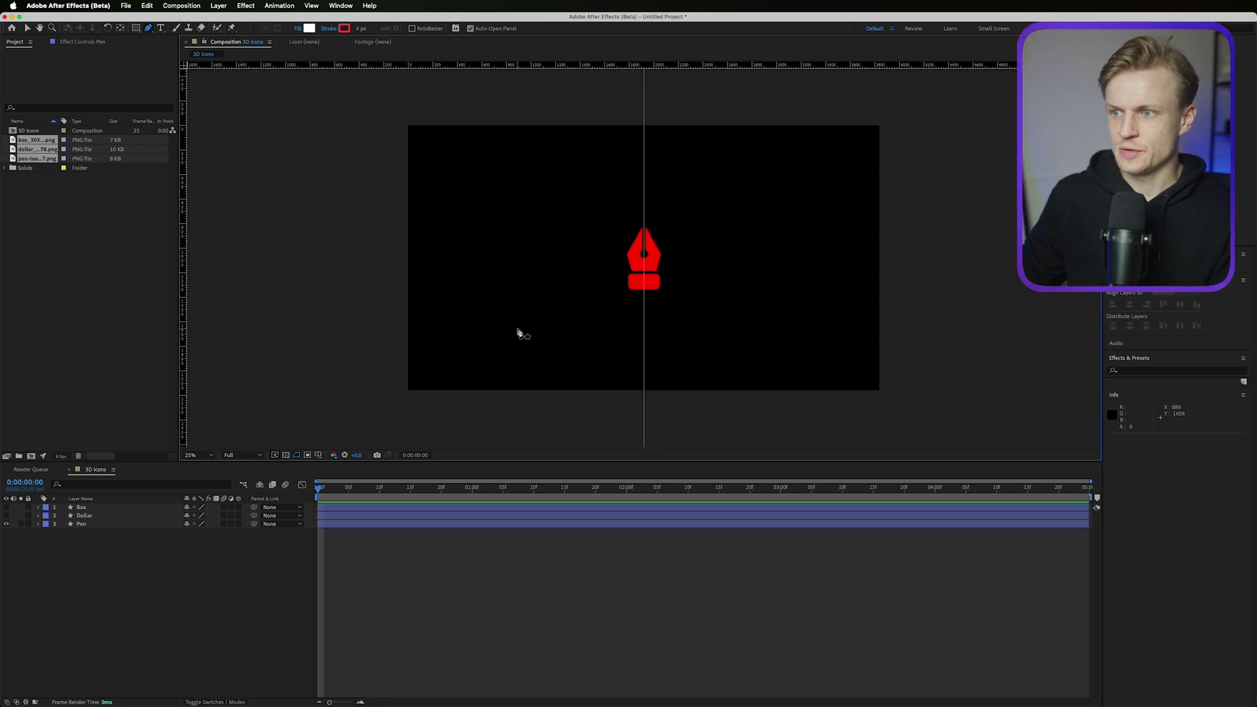
pyautogui.press(',')
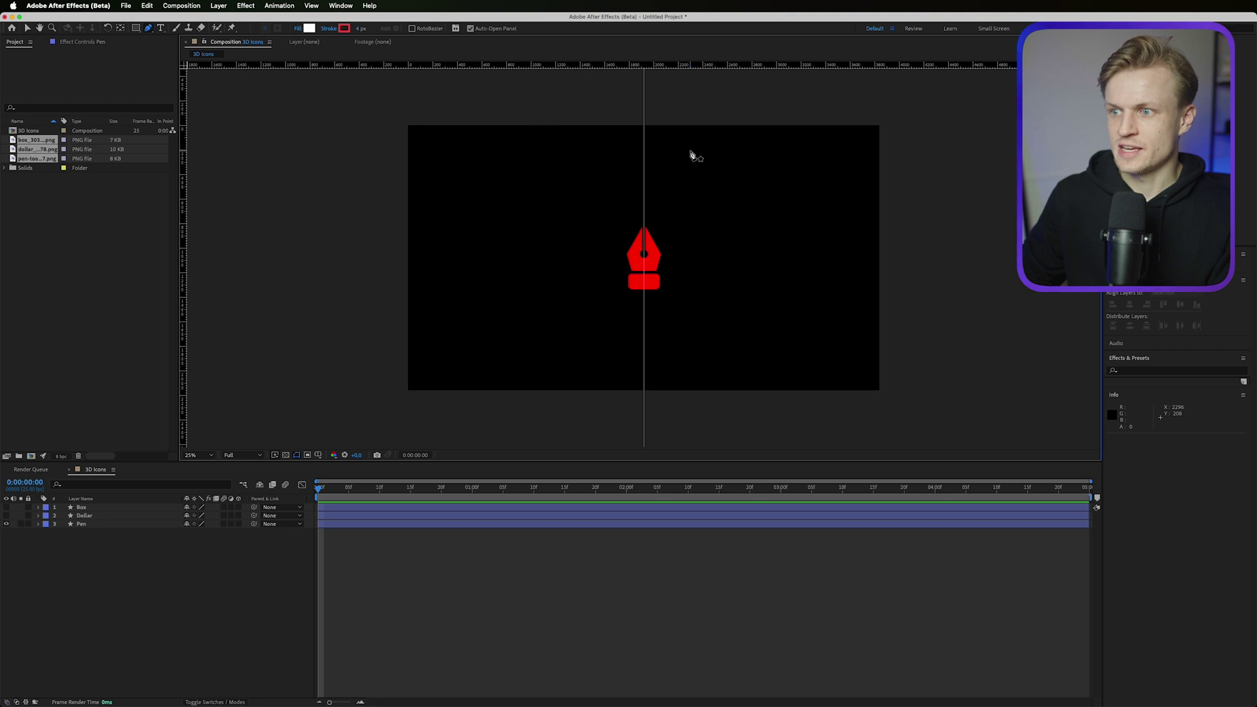
pyautogui.scroll(4, 641, 251)
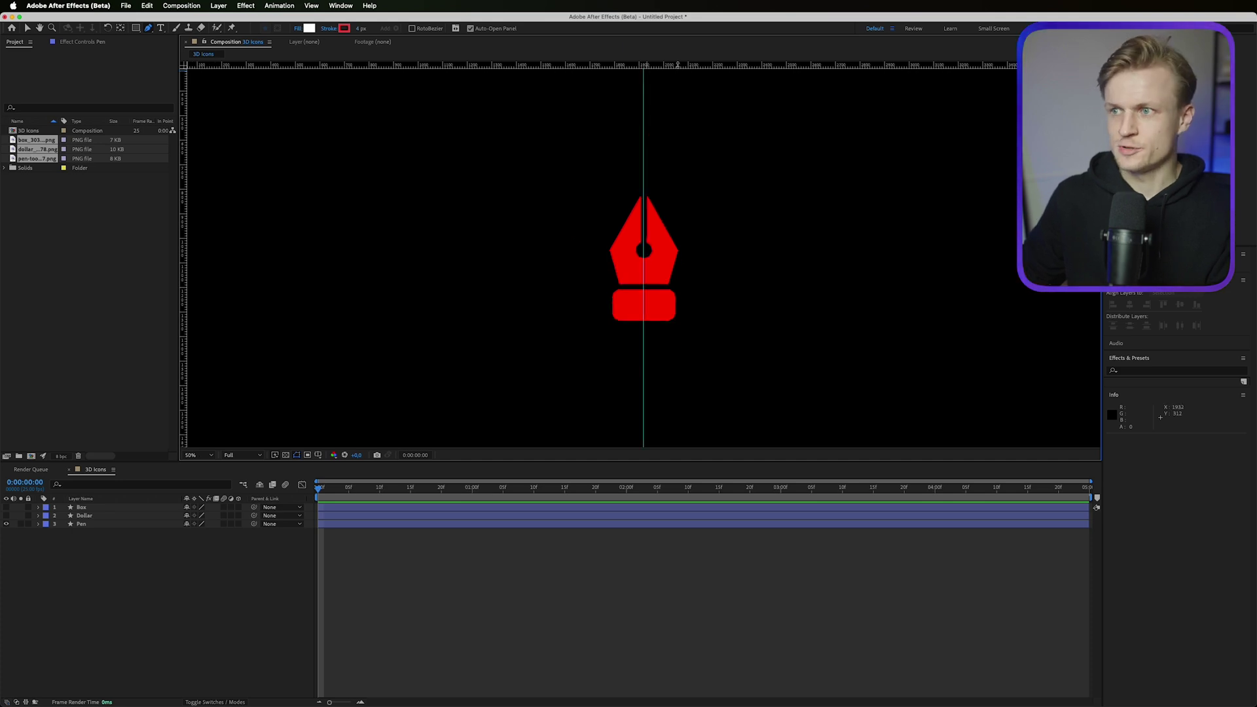
pyautogui.moveTo(678, 66); pyautogui.dragTo(725, 258)
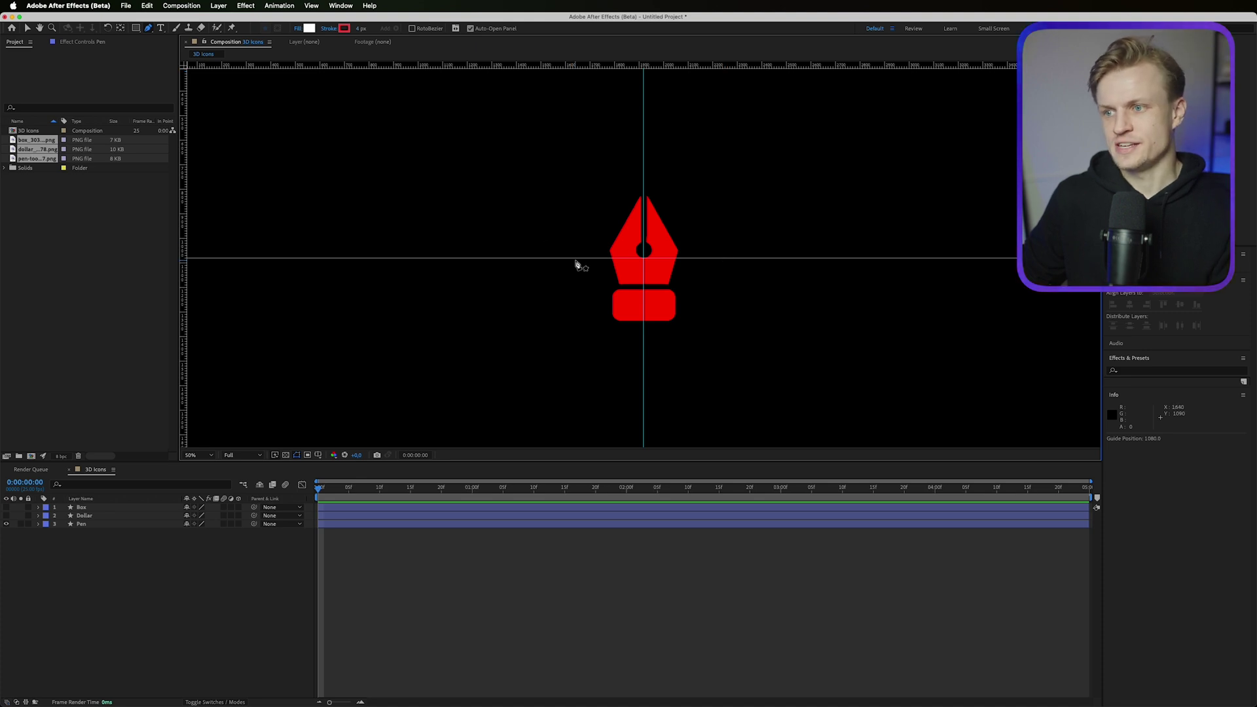
# Set the vertical guide's position to 1920 and the horizontal guide's position to 1080.
pyautogui.rightClick(552, 258)
pyautogui.rightClick(644, 189)
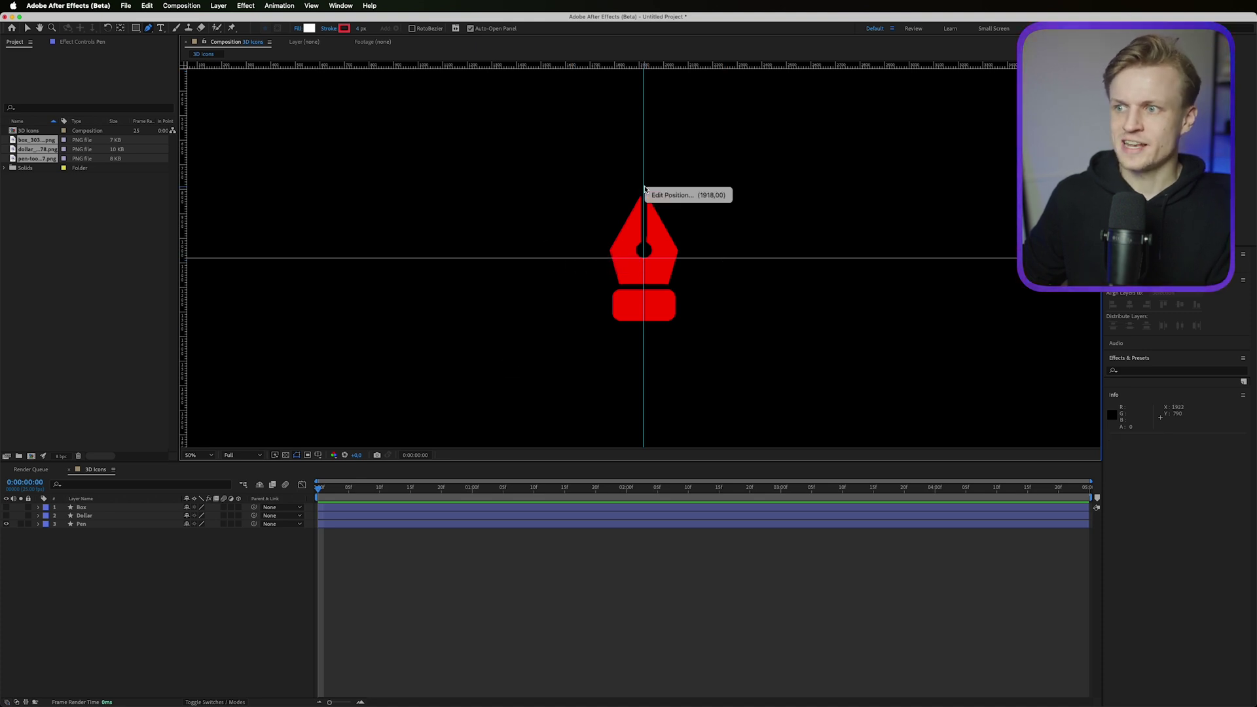
pyautogui.click(661, 195)
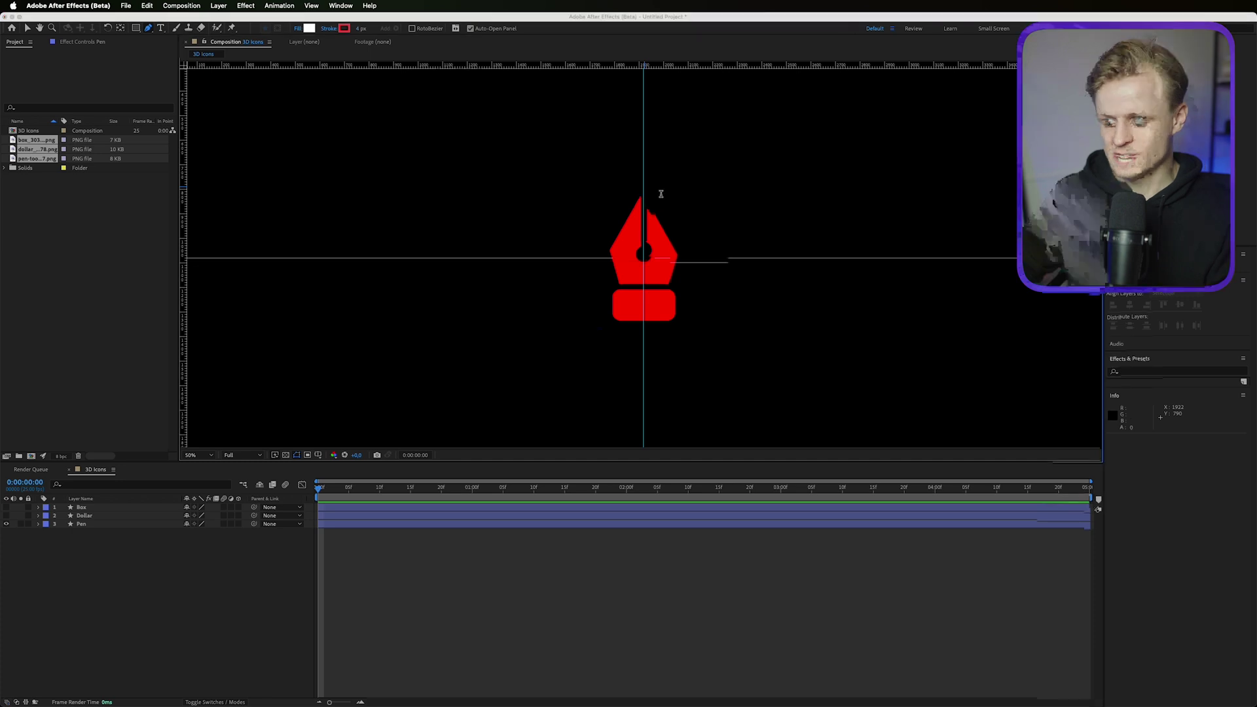
pyautogui.write('1920')
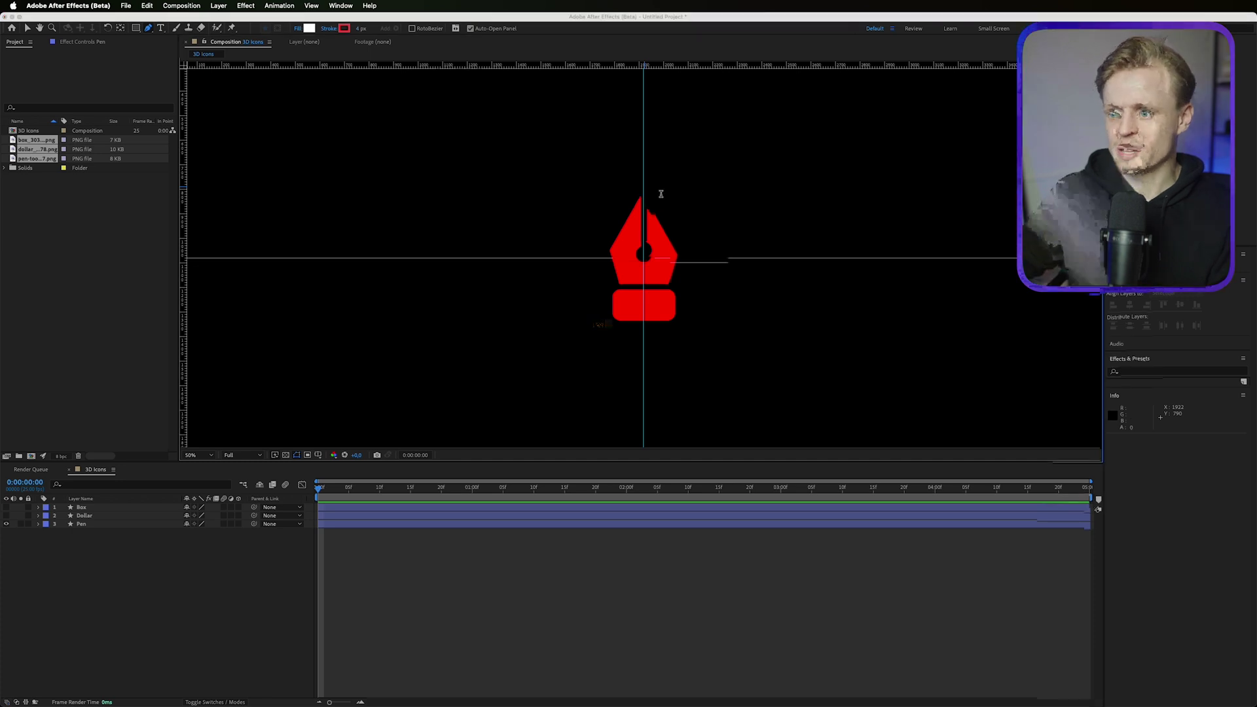
pyautogui.press('Return')
pyautogui.rightClick(565, 258)
pyautogui.click(656, 274)
pyautogui.write('108')
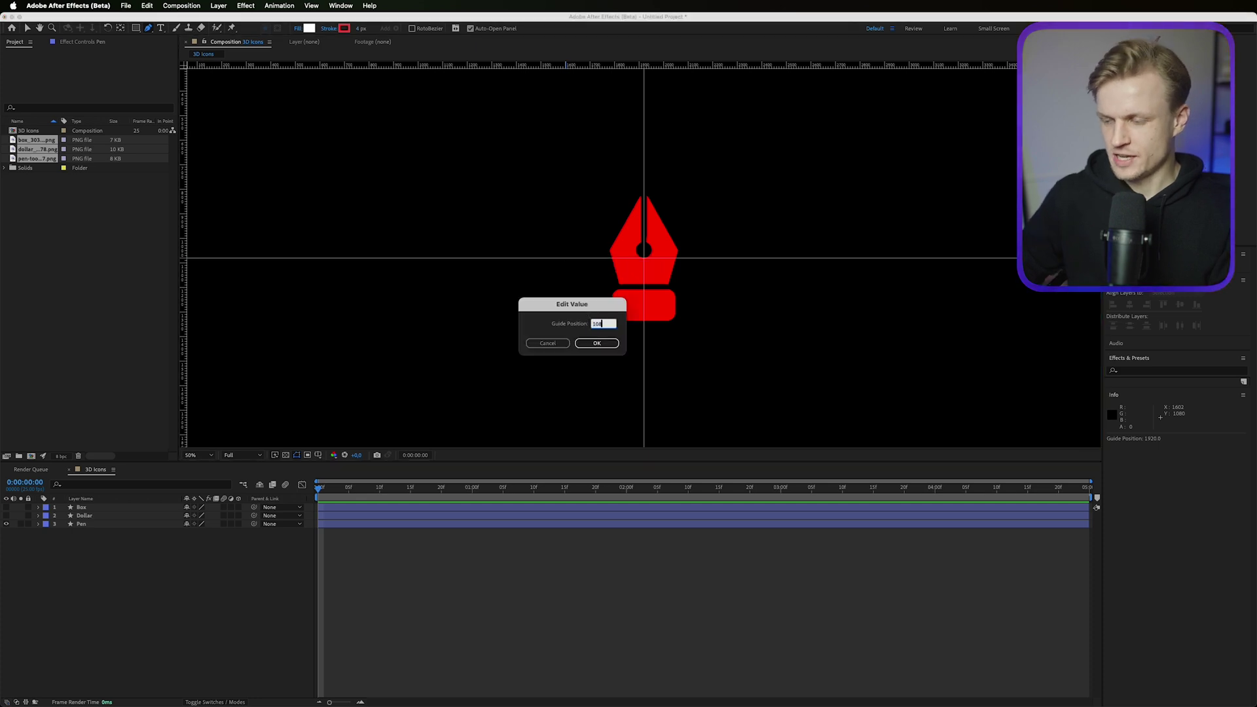
pyautogui.write('0')
pyautogui.press('Return')
# Lock the guides in the composition view.
pyautogui.click(311, 6)
pyautogui.click(311, 6)
pyautogui.click(312, 6)
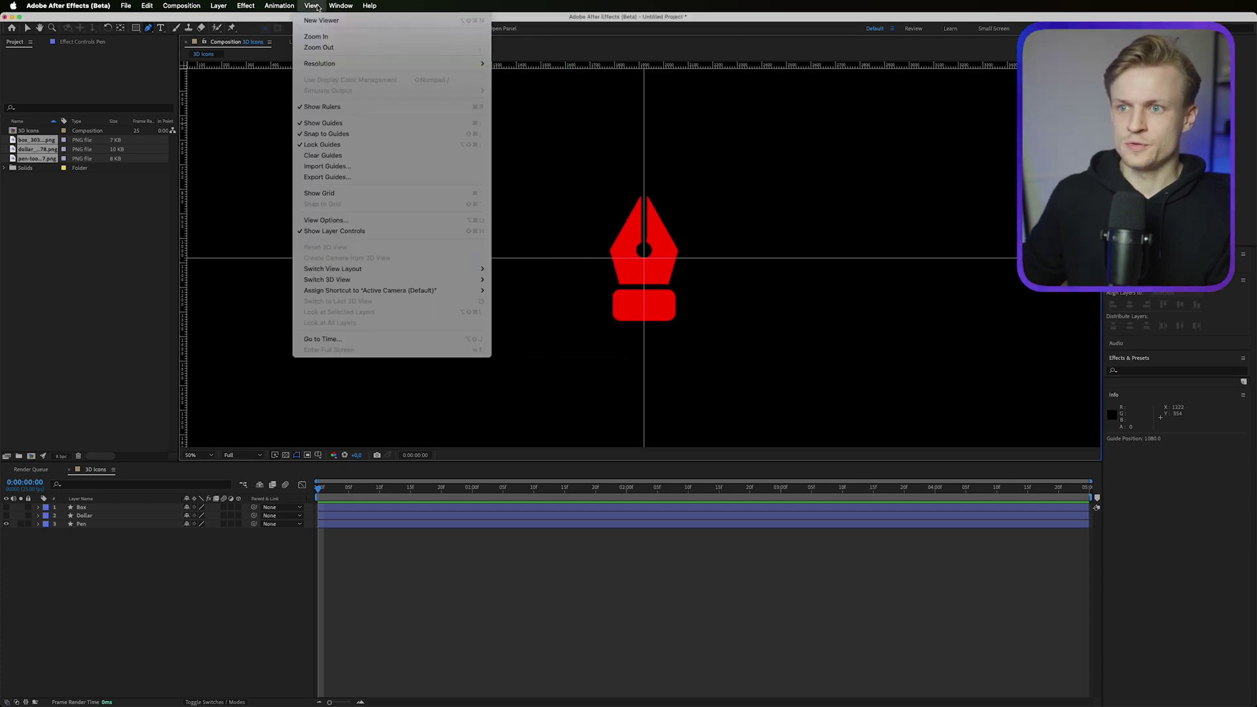
pyautogui.click(376, 145)
pyautogui.click(469, 579)
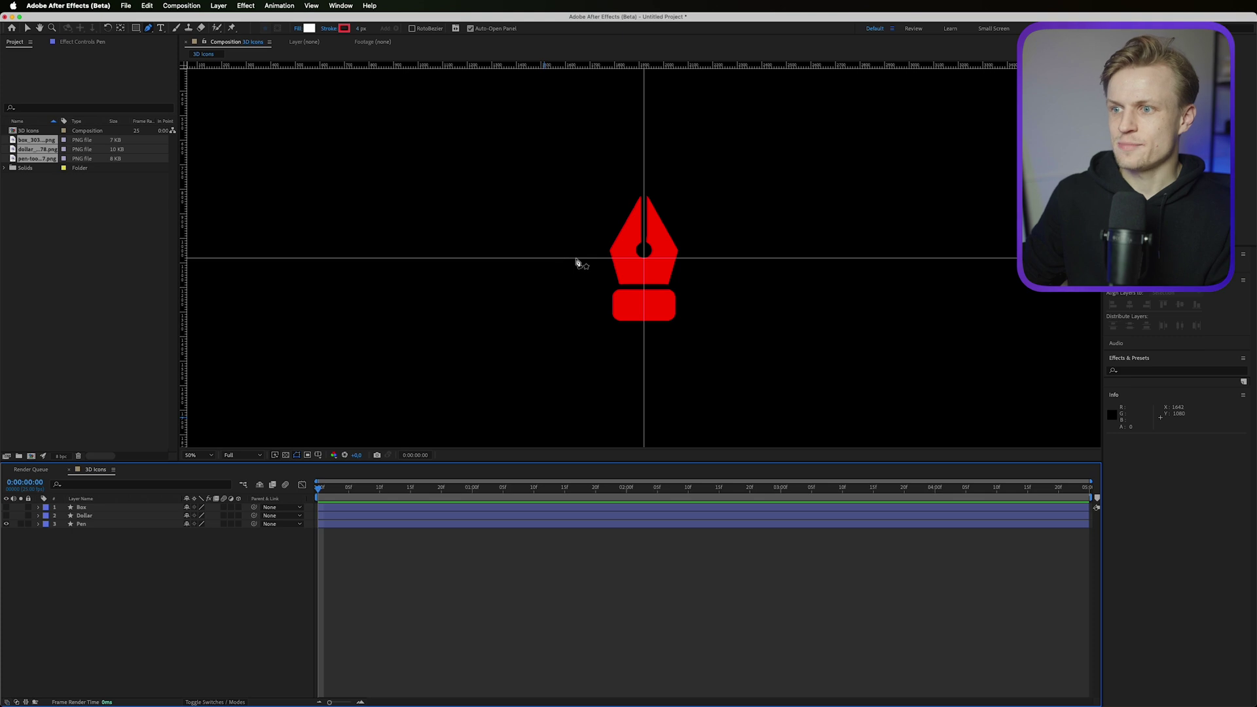
# Draw a white square with a red stroke, about 634 px wide, over the pen icon and rotate it 45°.
pyautogui.click(135, 28)
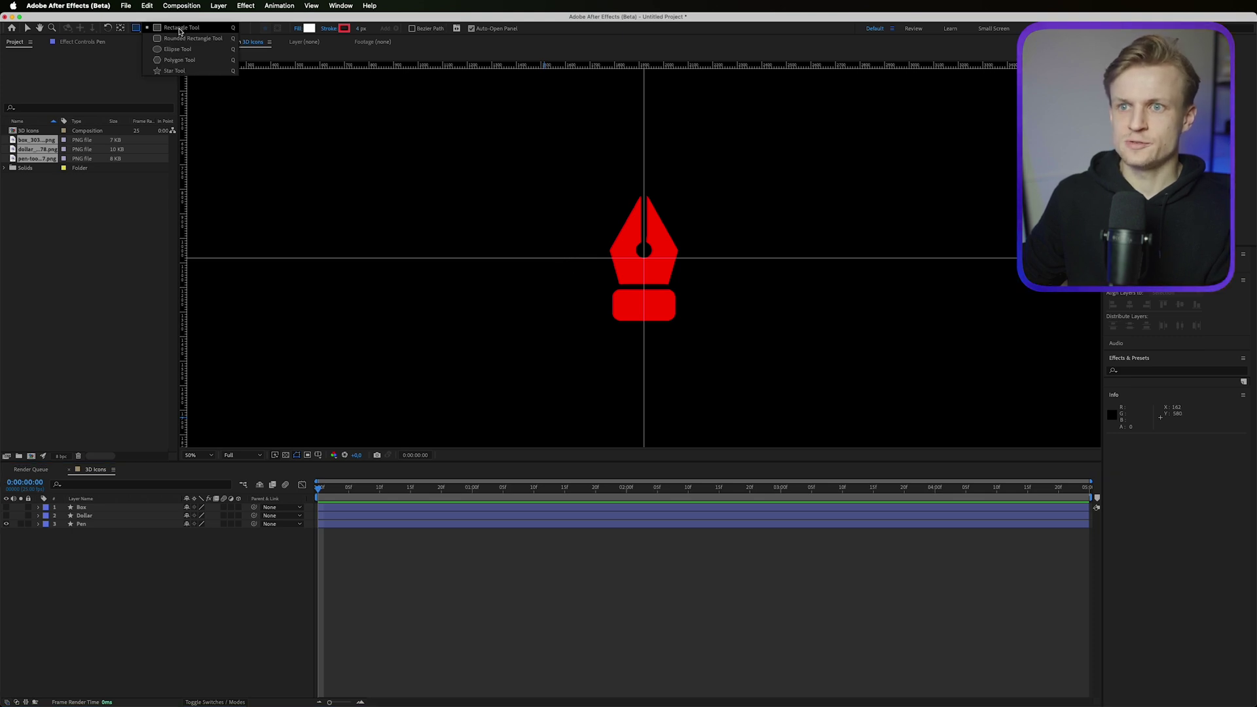
pyautogui.click(180, 29)
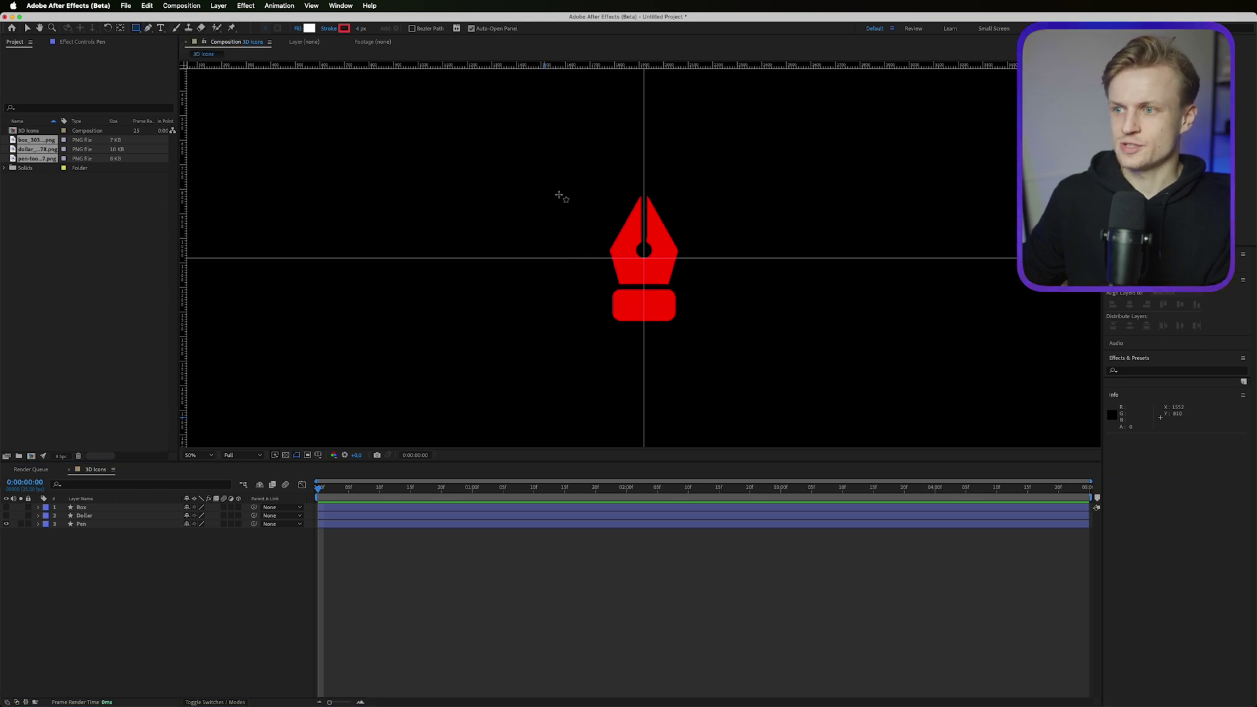
pyautogui.moveTo(557, 166); pyautogui.dragTo(713, 322)
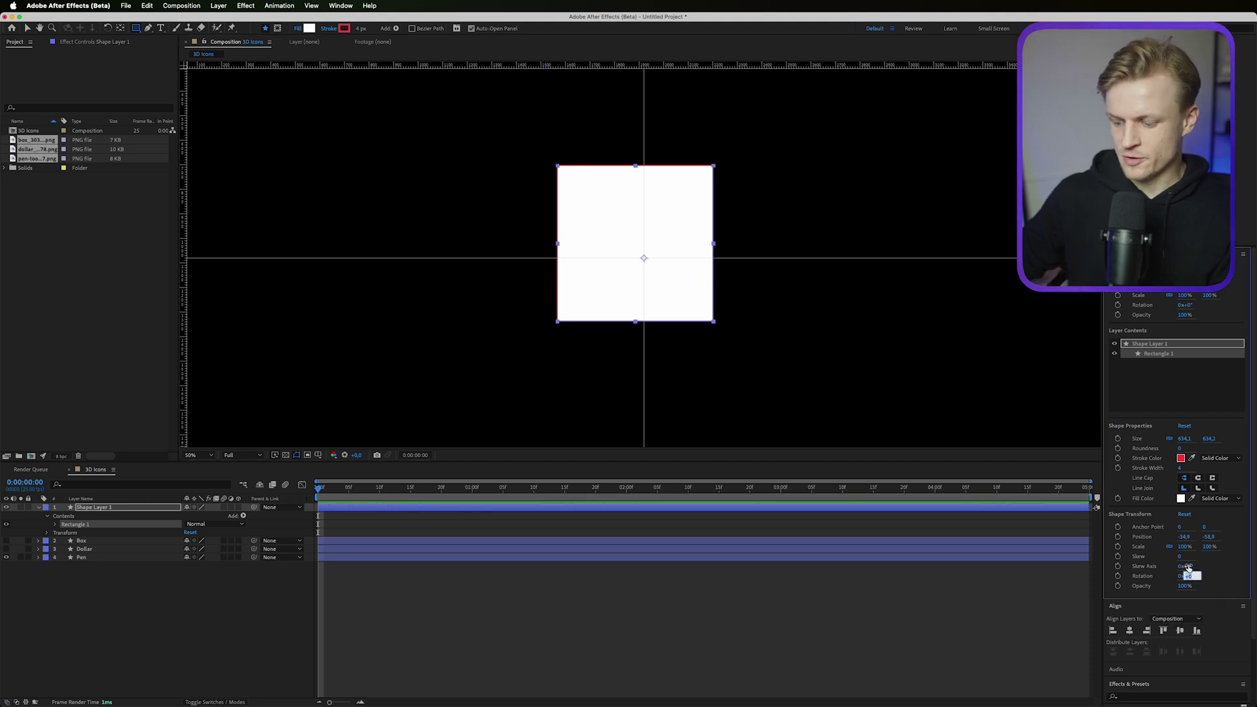
pyautogui.write('45')
pyautogui.press('Return')
pyautogui.moveTo(1219, 577); pyautogui.dragTo(1217, 577)
# Convert the new shape layer's rectangle path to a Bezier path.
pyautogui.click(55, 523)
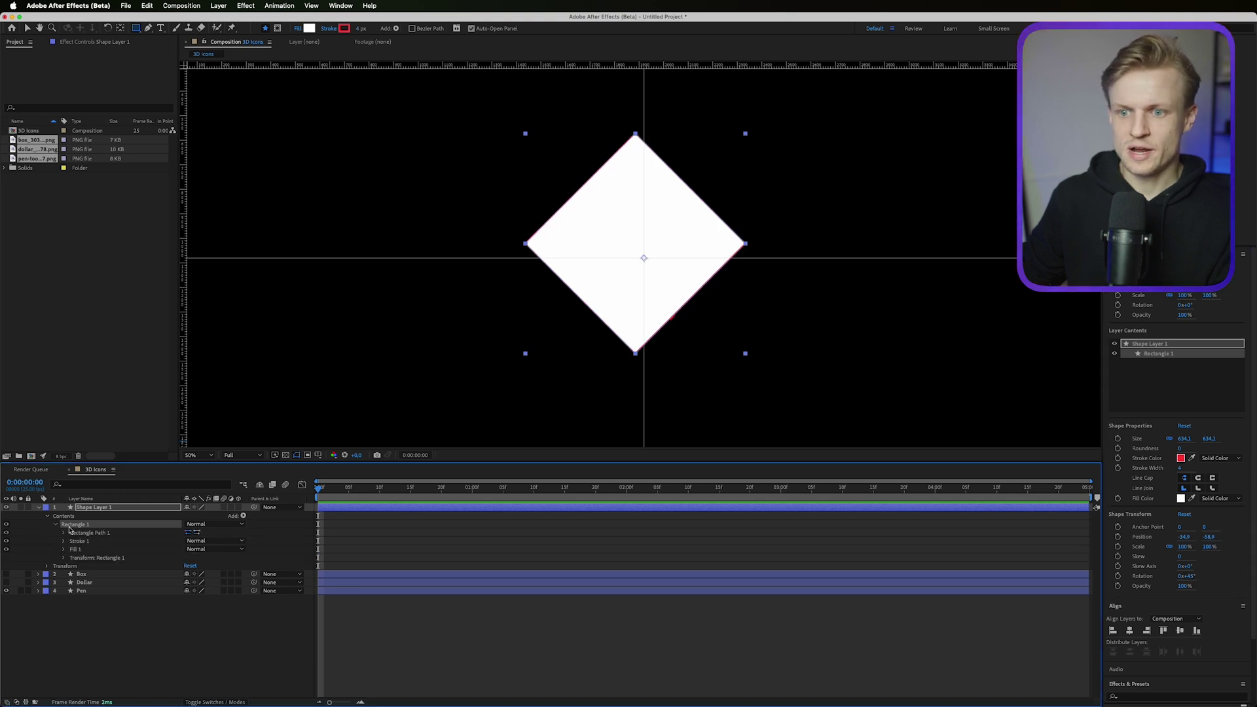
pyautogui.click(85, 533)
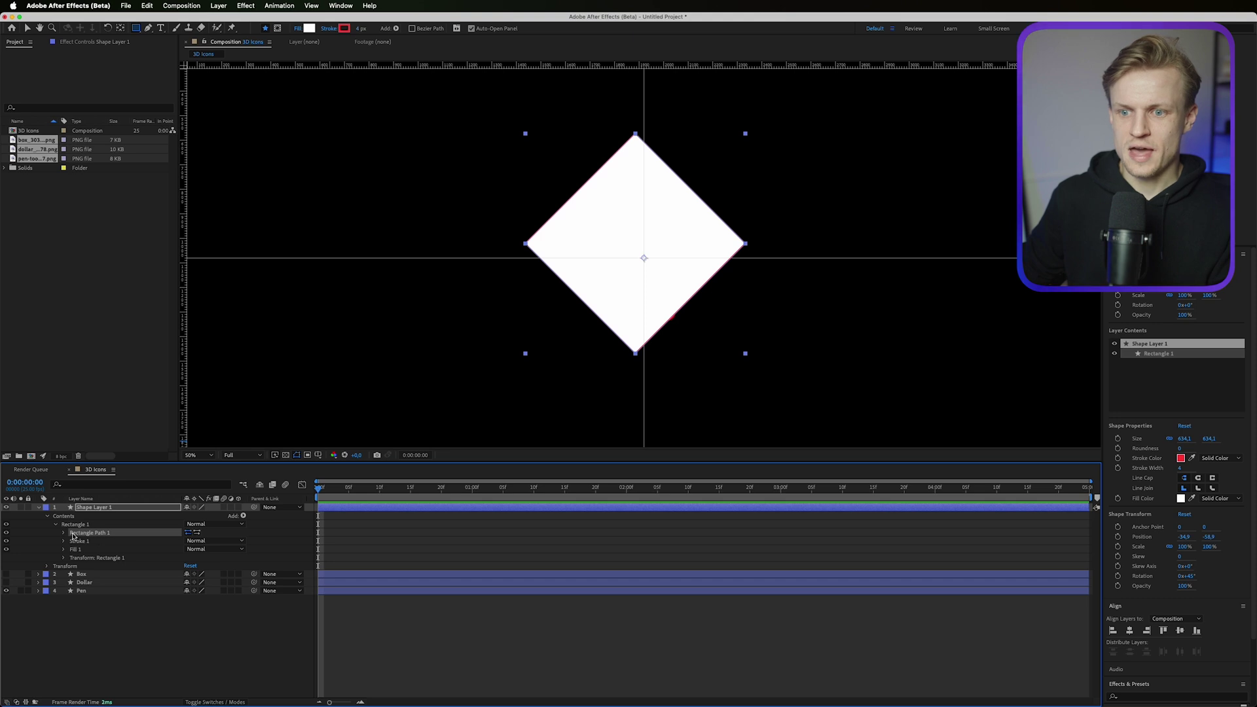
pyautogui.click(64, 532)
pyautogui.rightClick(81, 534)
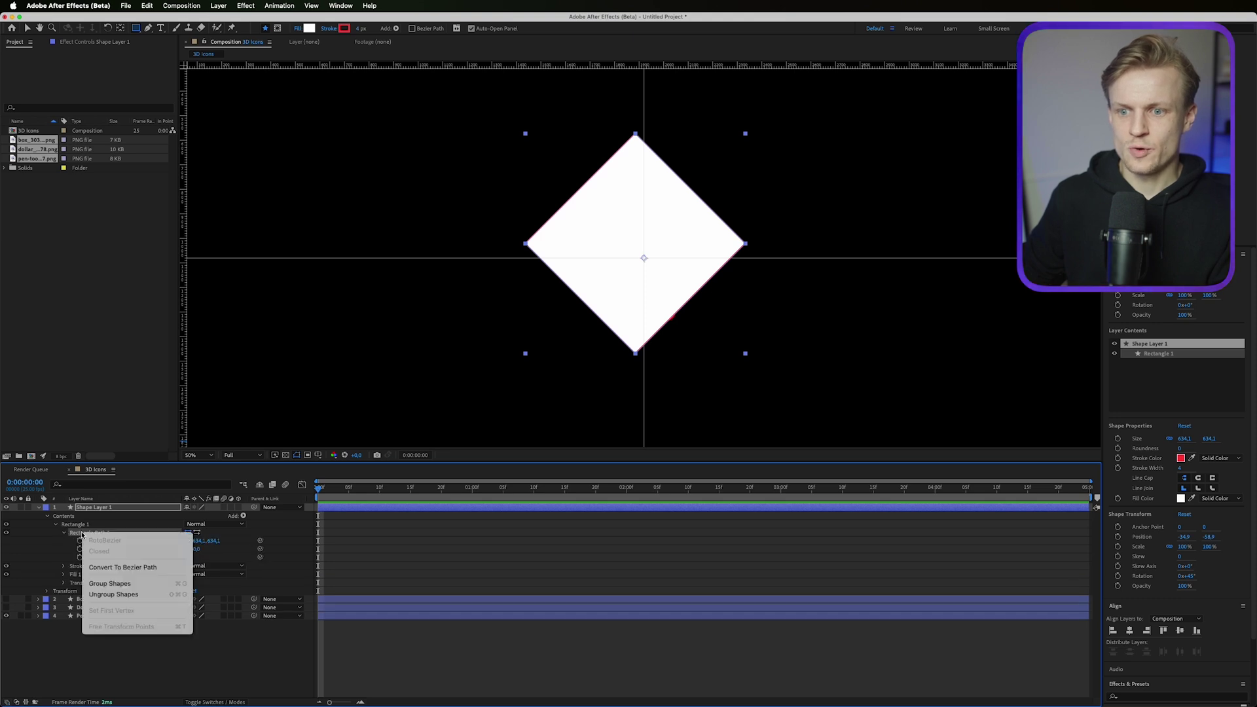
pyautogui.click(124, 567)
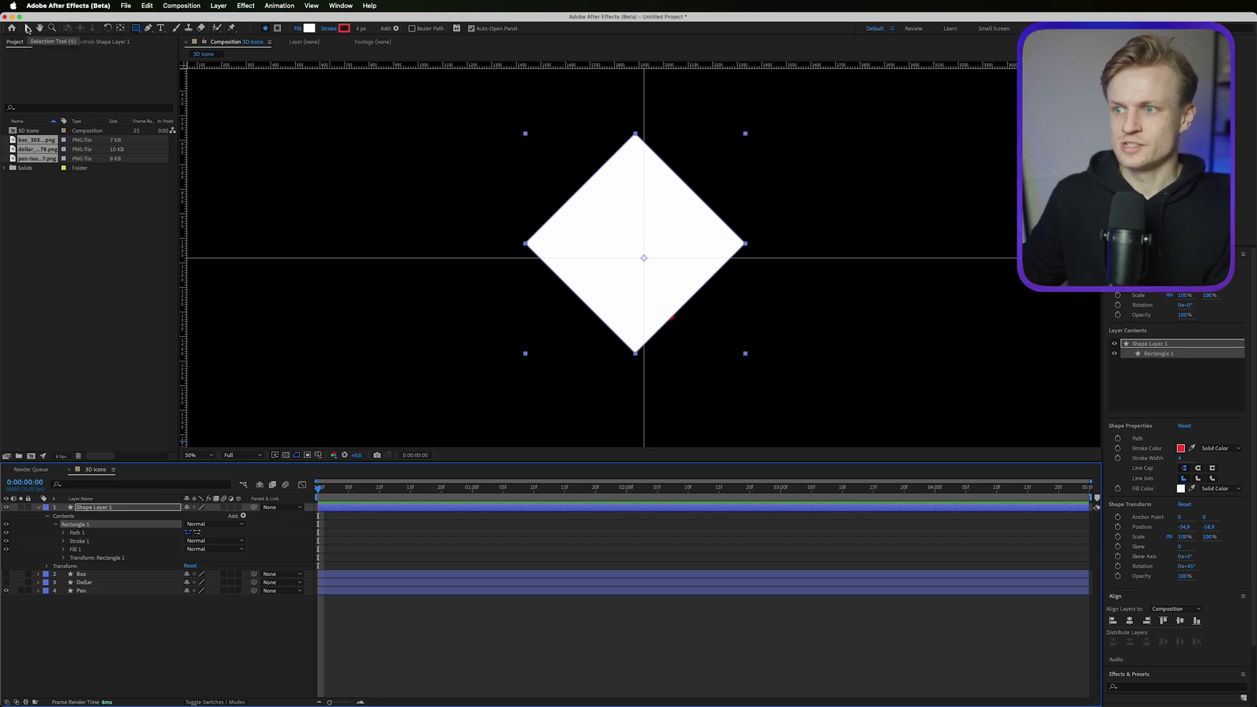
# Move the diamond onto the guide intersection and align its layer to the composition's horizontal center.
pyautogui.click(27, 29)
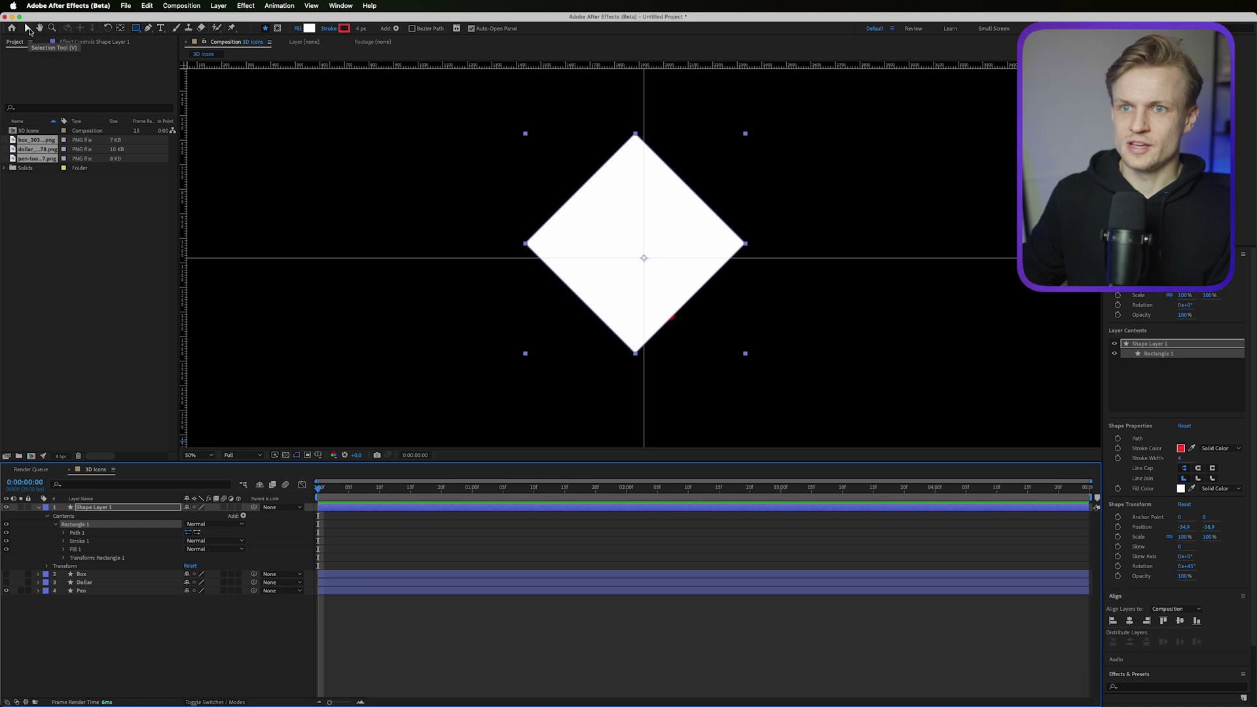
pyautogui.moveTo(603, 258)
pyautogui.mouseDown()
pyautogui.moveTo(631, 281)
pyautogui.moveTo(610, 274)
pyautogui.mouseUp()
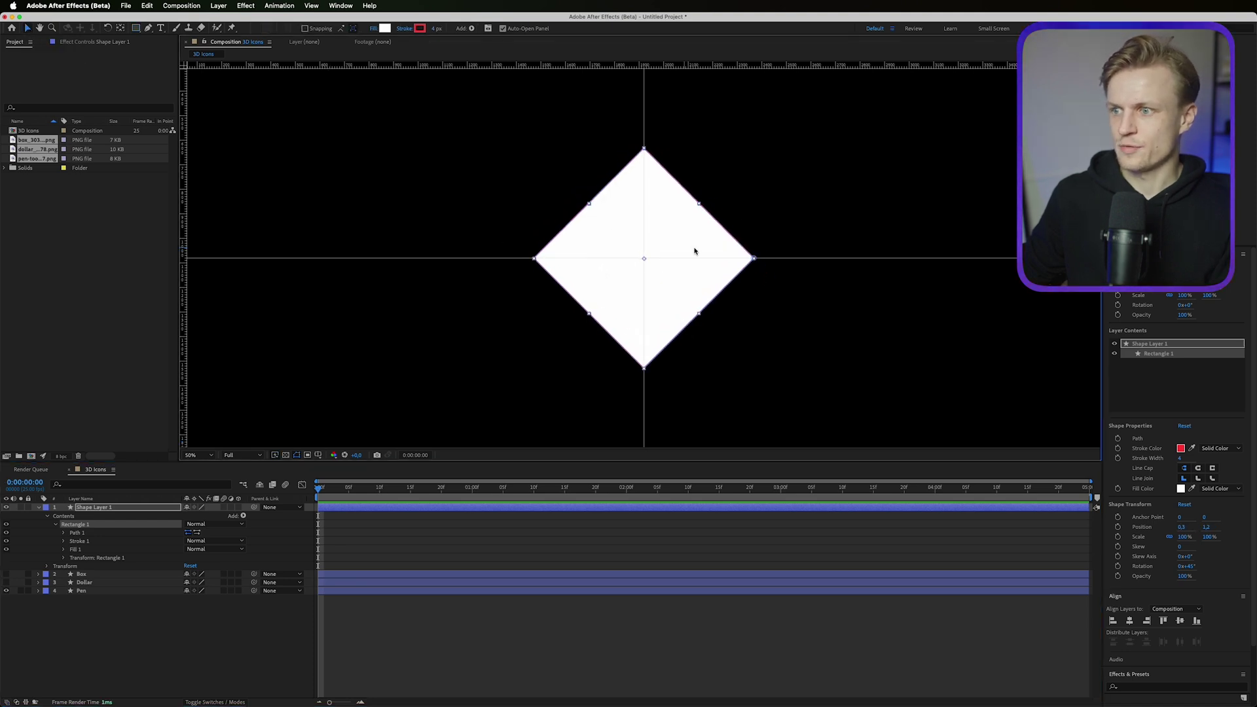
pyautogui.click(1150, 344)
pyautogui.click(1129, 621)
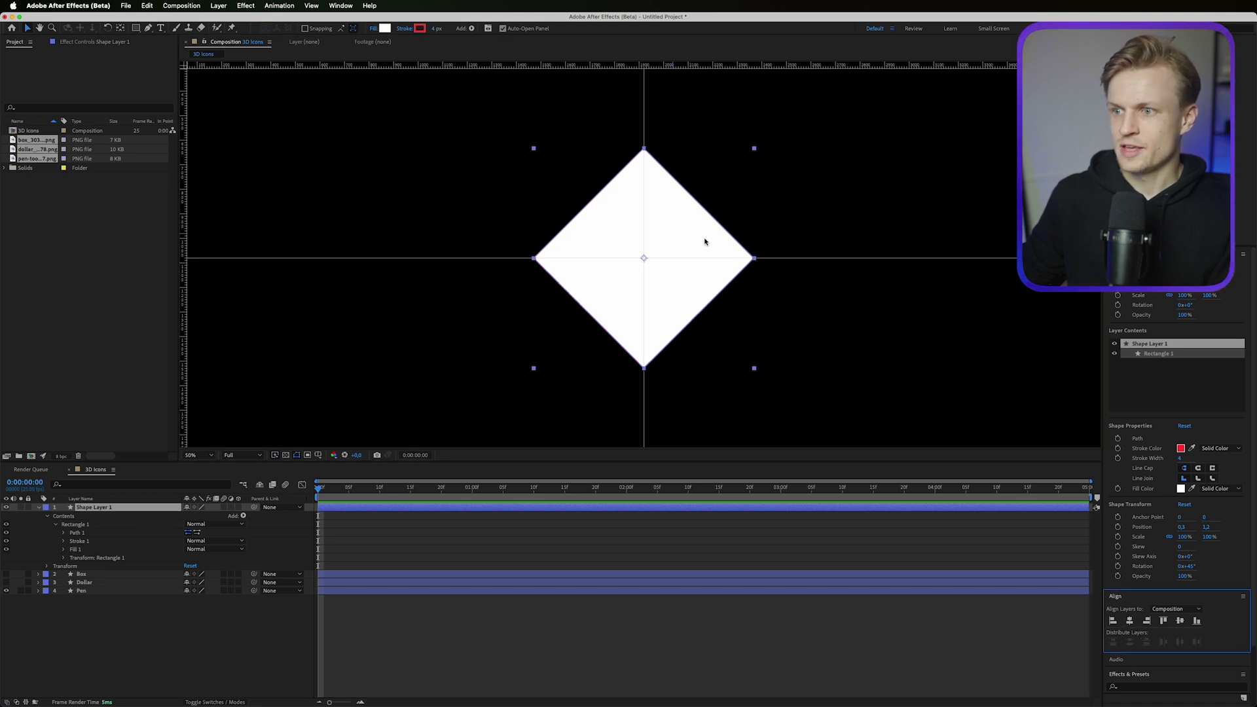
# Scale the diamond to about 81% width and 116% height, and send its layer beneath the Pen layer.
pyautogui.moveTo(754, 258)
pyautogui.mouseDown()
pyautogui.moveTo(662, 258)
pyautogui.moveTo(733, 259)
pyautogui.mouseUp()
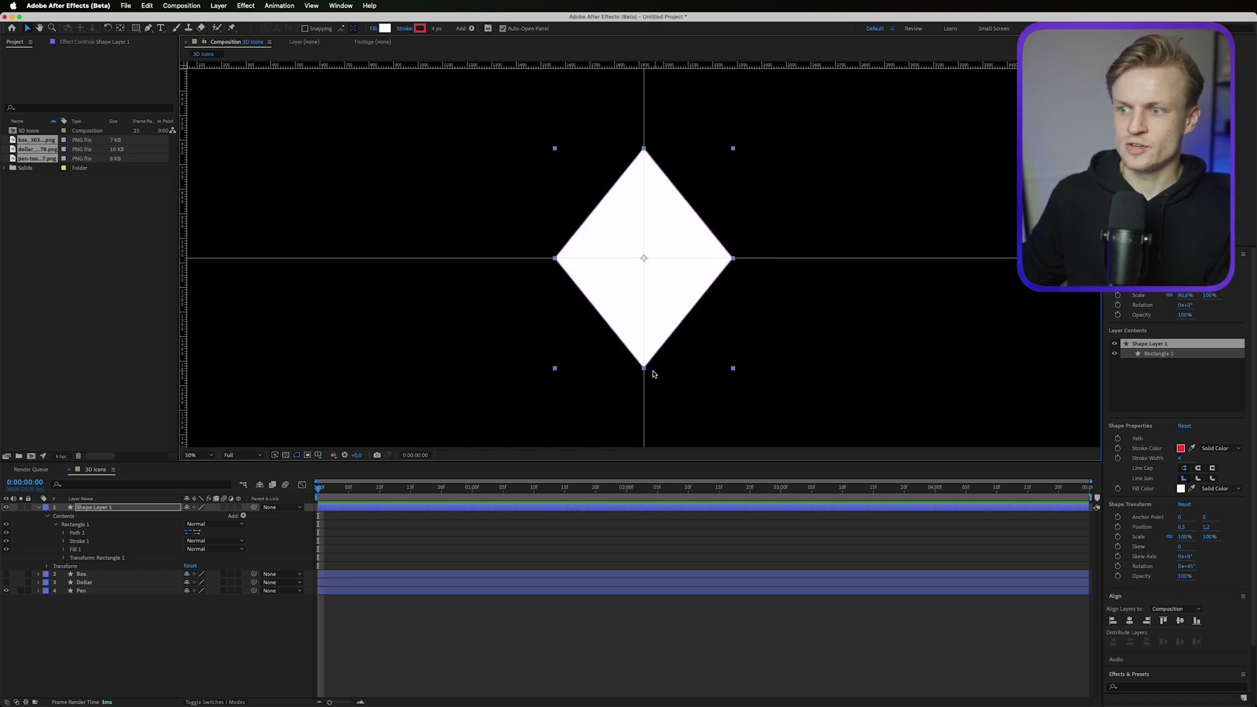
pyautogui.moveTo(644, 368); pyautogui.dragTo(646, 391)
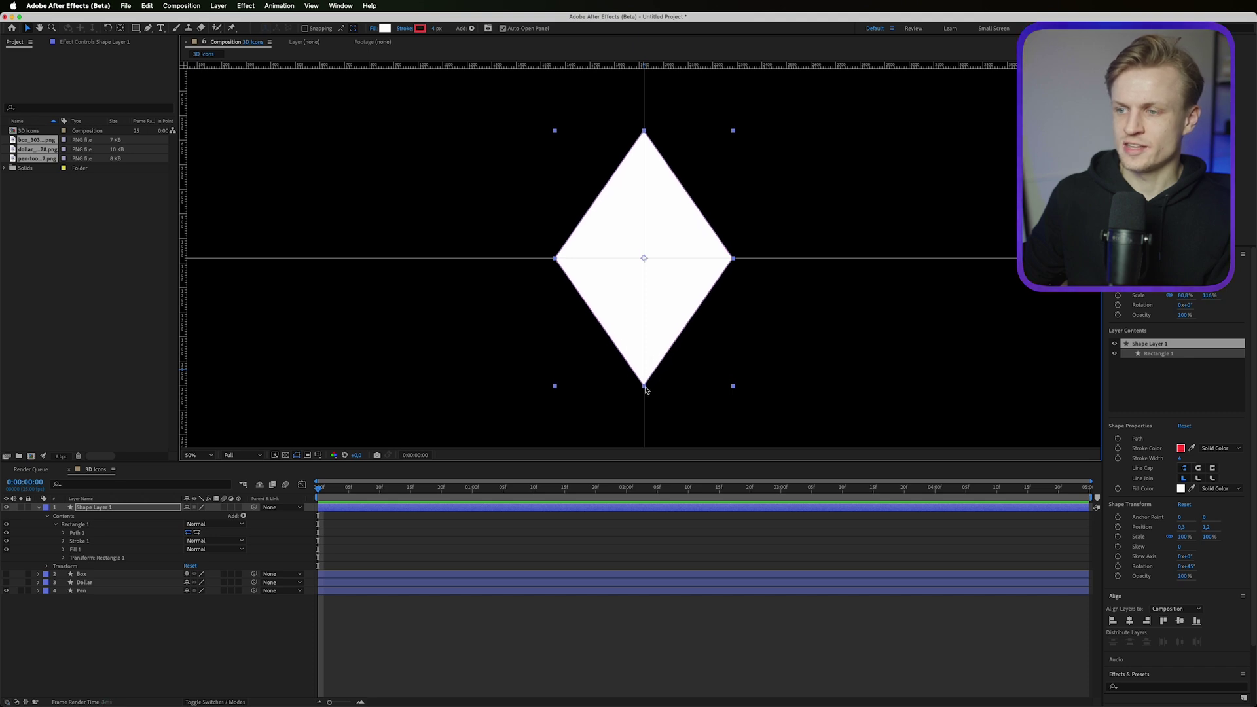
pyautogui.press('super+shift+bracketleft')
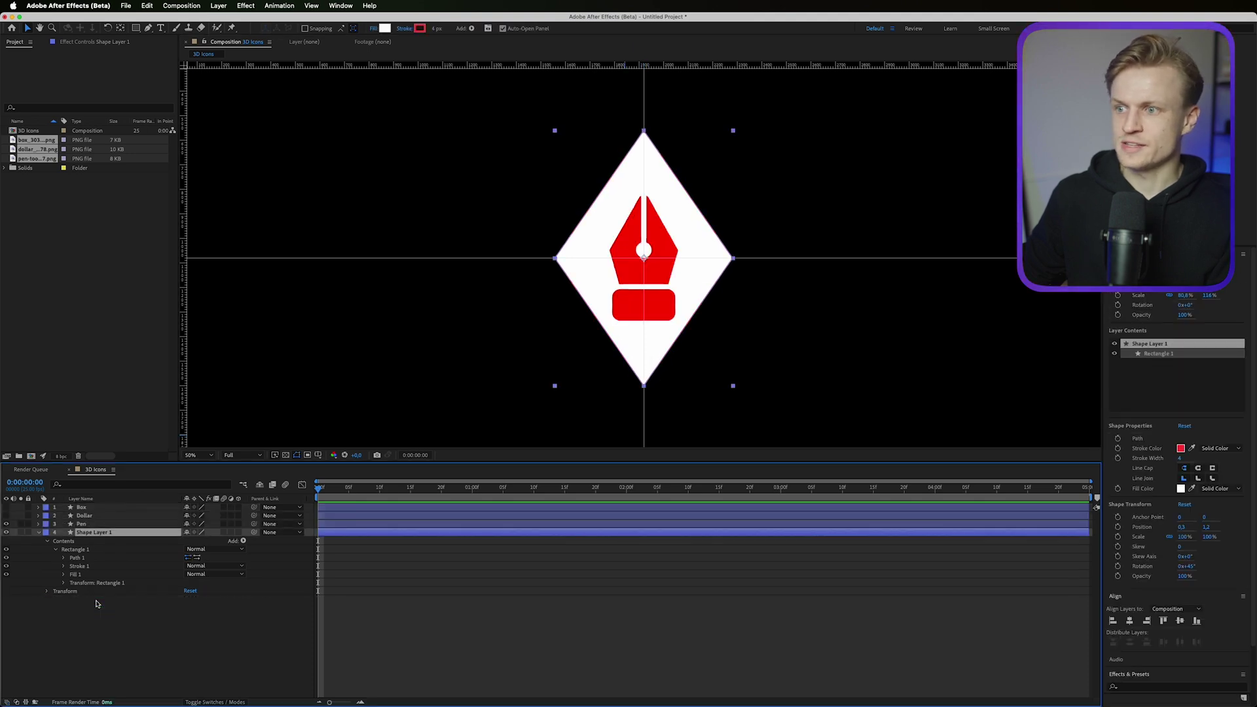
pyautogui.scroll(-2, 601, 238)
pyautogui.scroll(3, 600, 238)
pyautogui.scroll(-3, 601, 239)
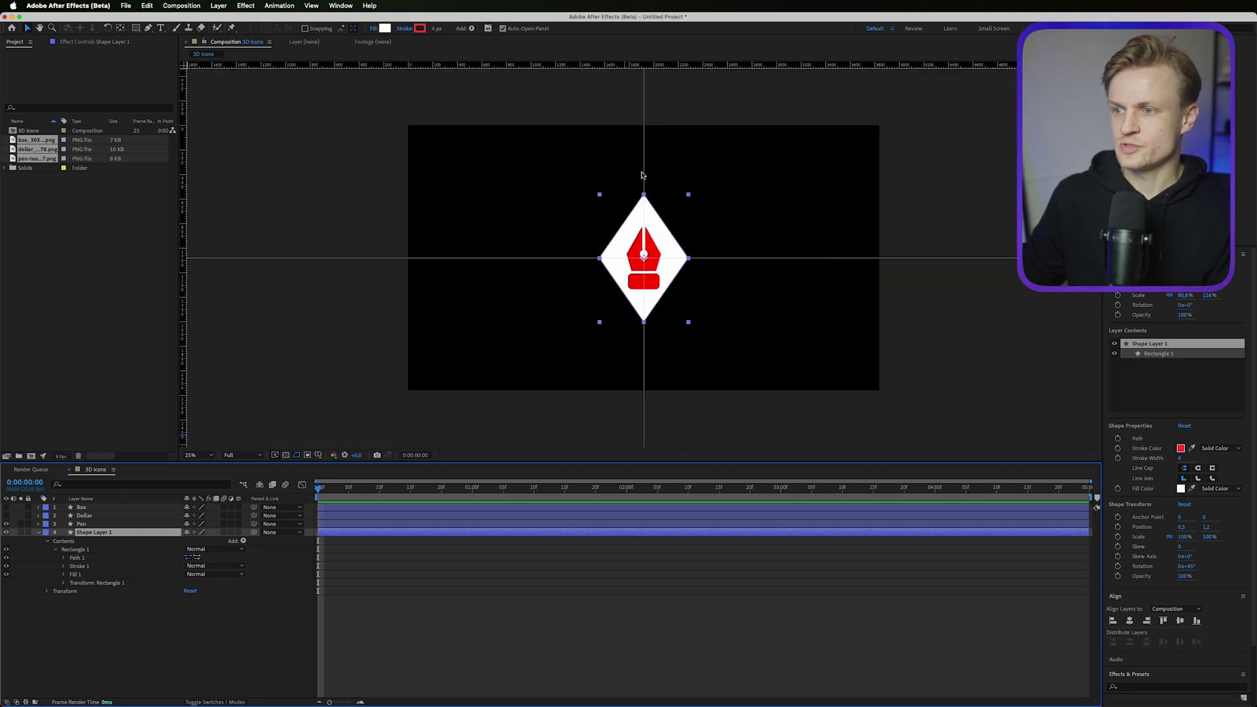
pyautogui.press('.')
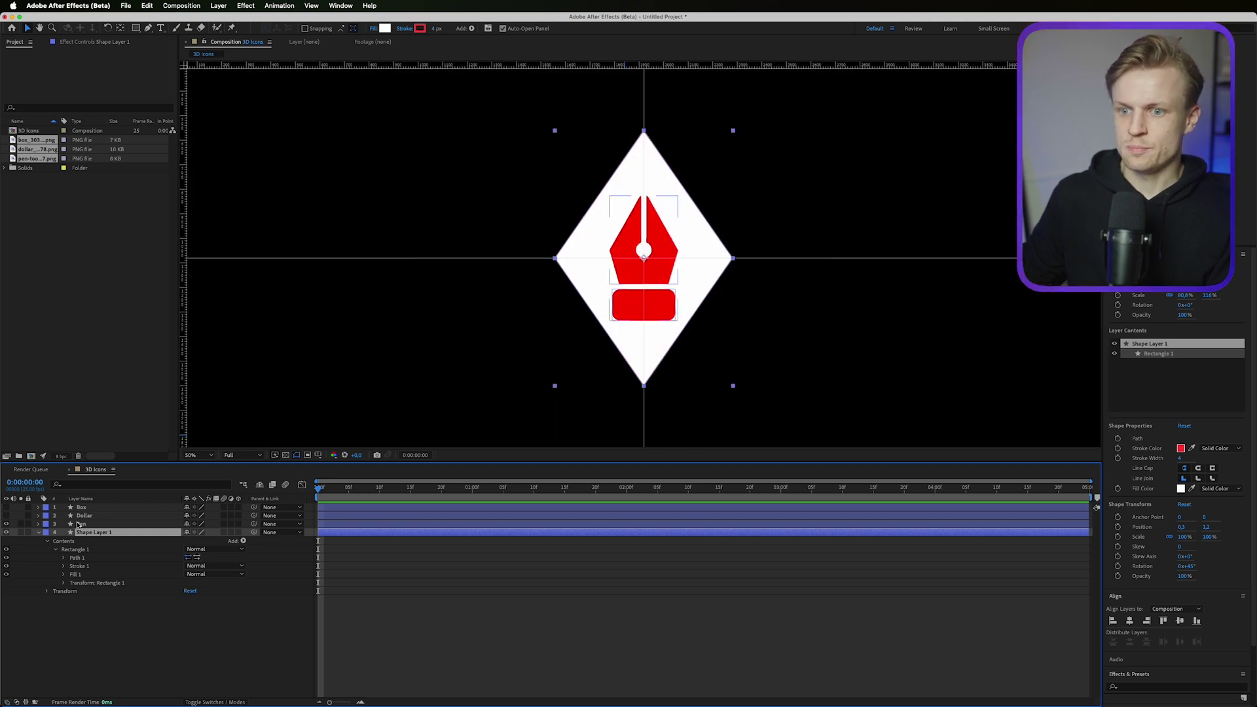
pyautogui.press(',')
pyautogui.press('.')
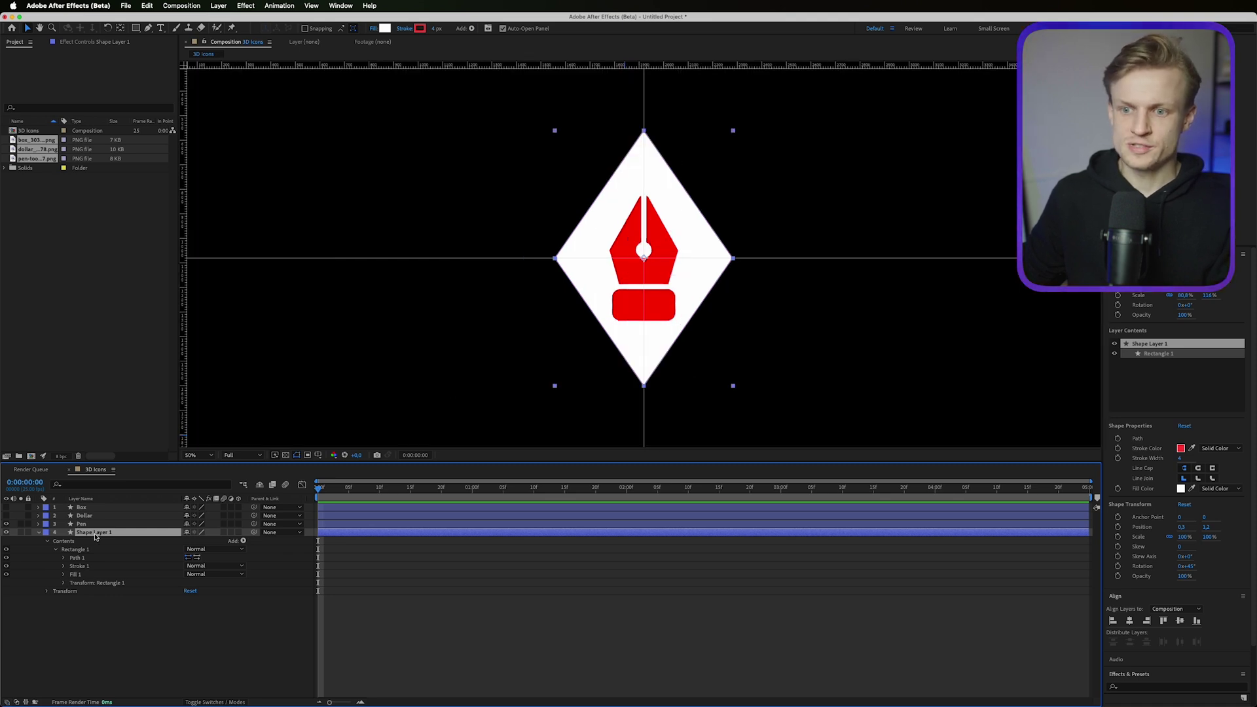
# Rename the diamond's shape layer as "Diamond inside".
pyautogui.press('Return')
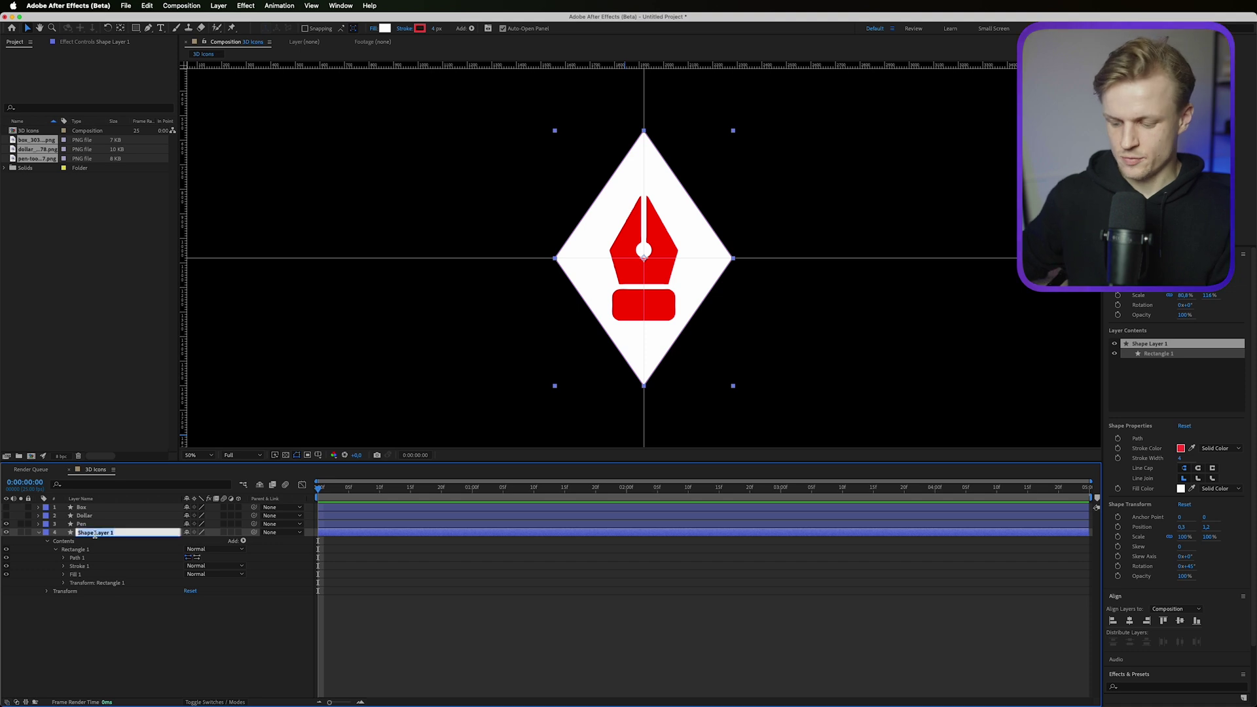
pyautogui.write('Diamond insid')
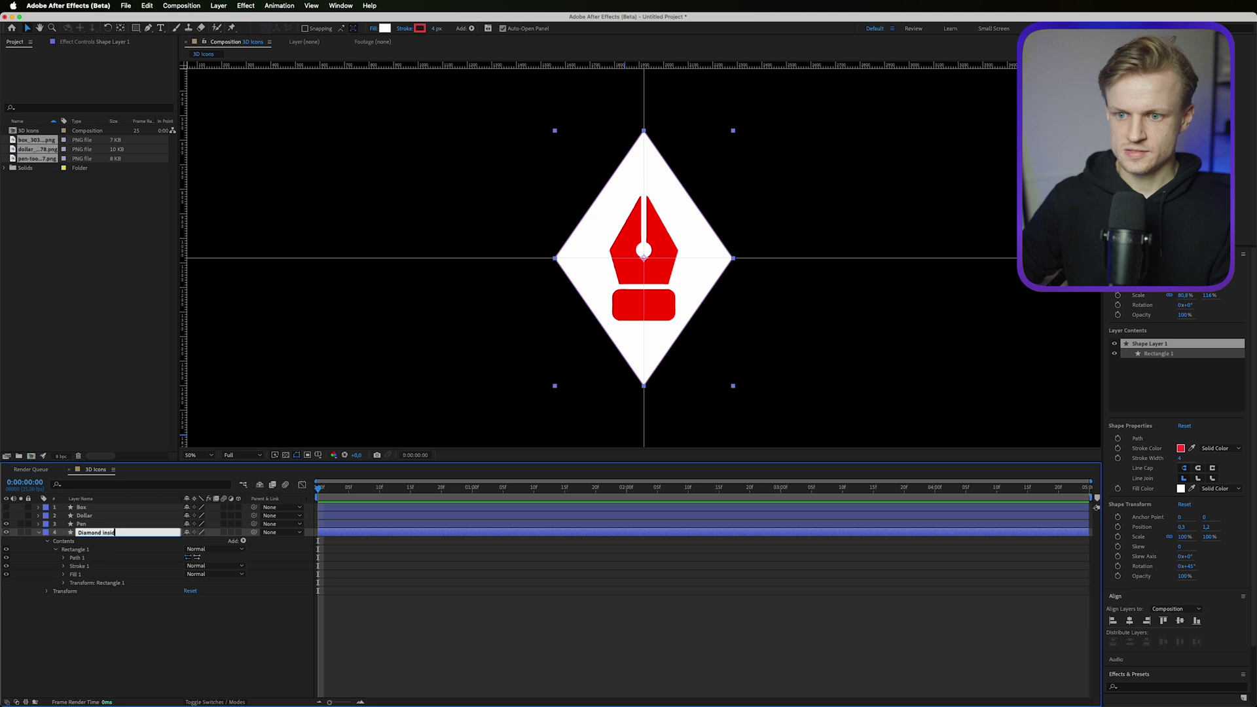
pyautogui.write('e')
pyautogui.press('Return')
# Duplicate the Diamond inside layer and name the copy "Diamond outside".
pyautogui.hotkey('ctrl', 'd')
pyautogui.press('Return')
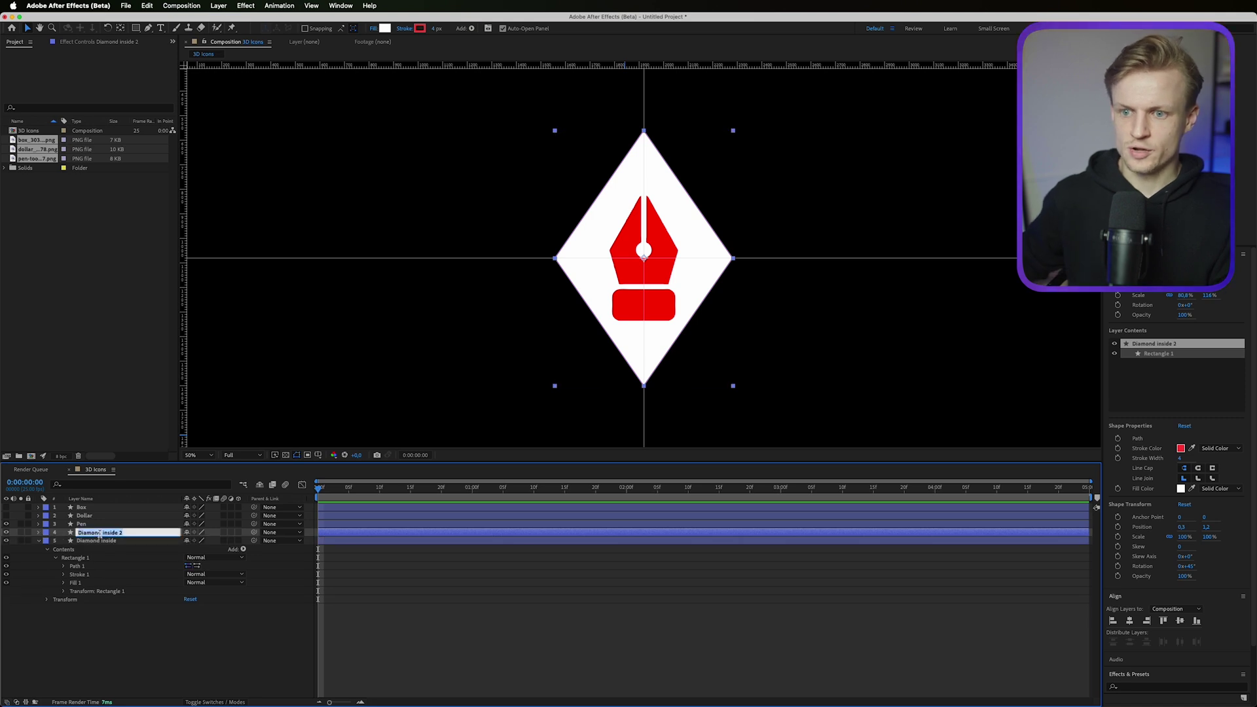
pyautogui.write('Diamond outside')
pyautogui.press('Return')
# Remove the stroke from the Diamond inside layer by setting its stroke type to none.
pyautogui.click(105, 541)
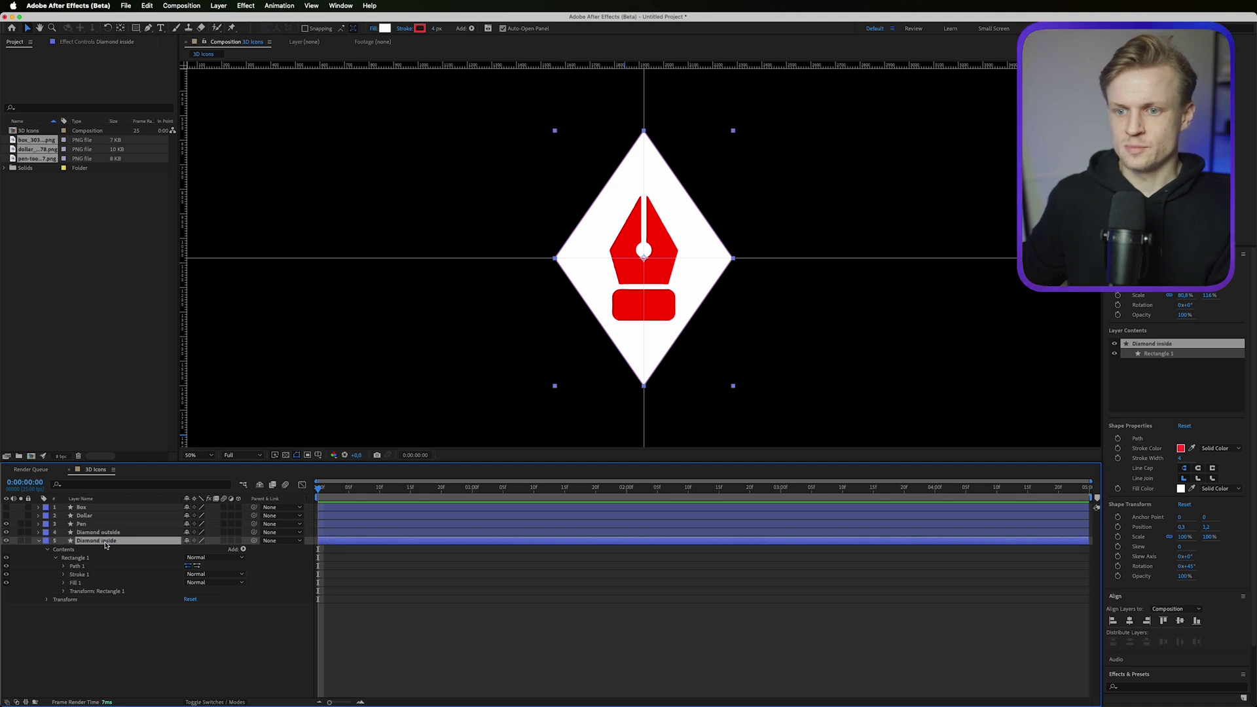
pyautogui.click(404, 29)
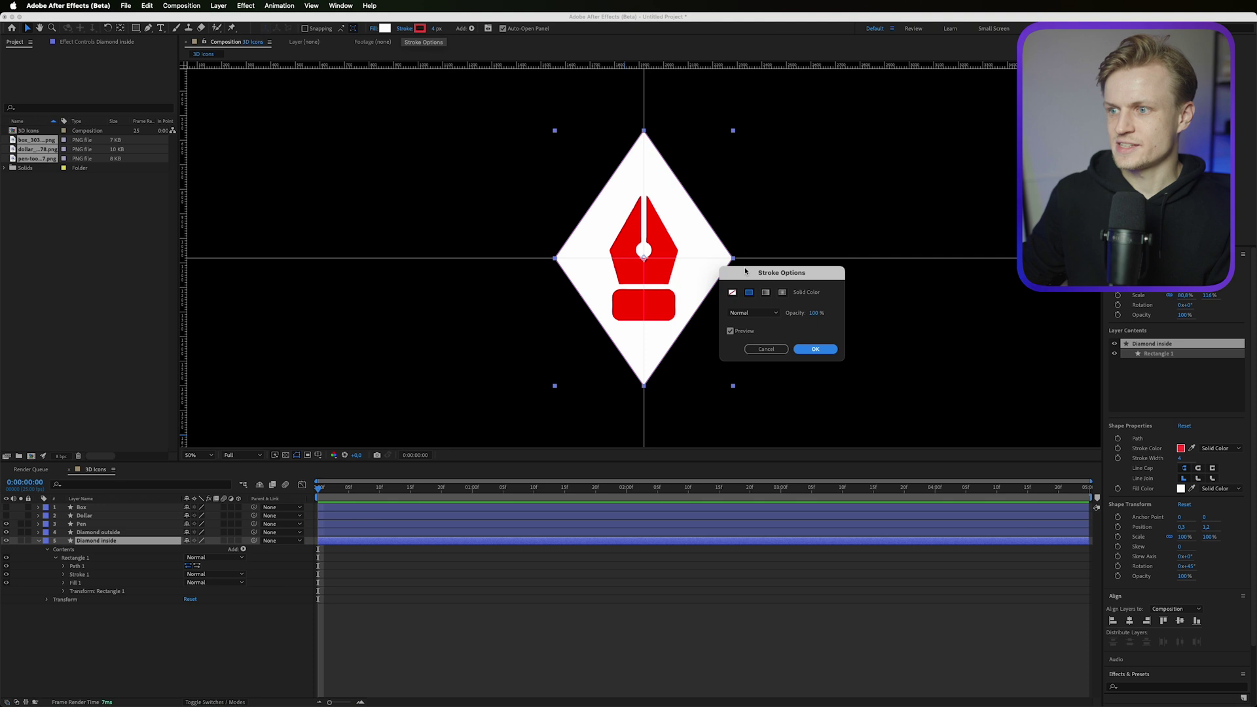
pyautogui.click(732, 292)
pyautogui.click(815, 349)
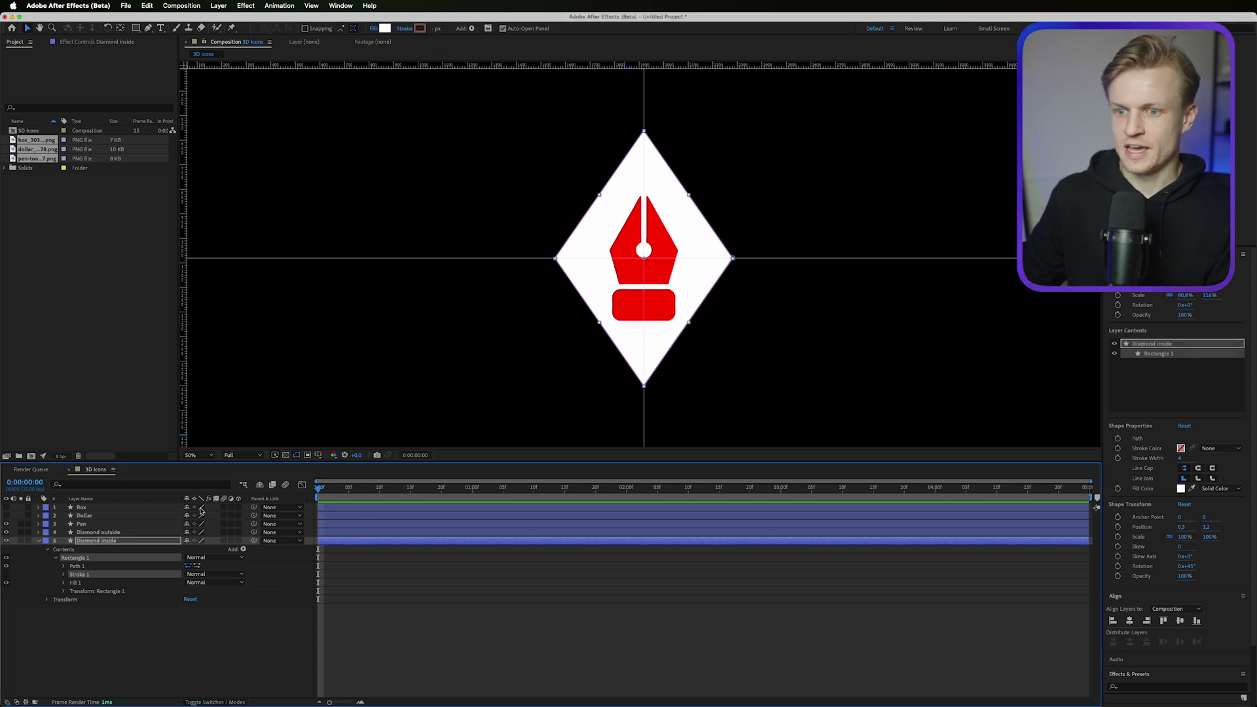
# Remove the fill from the Diamond outside layer and widen its stroke to about 76 px.
pyautogui.click(80, 533)
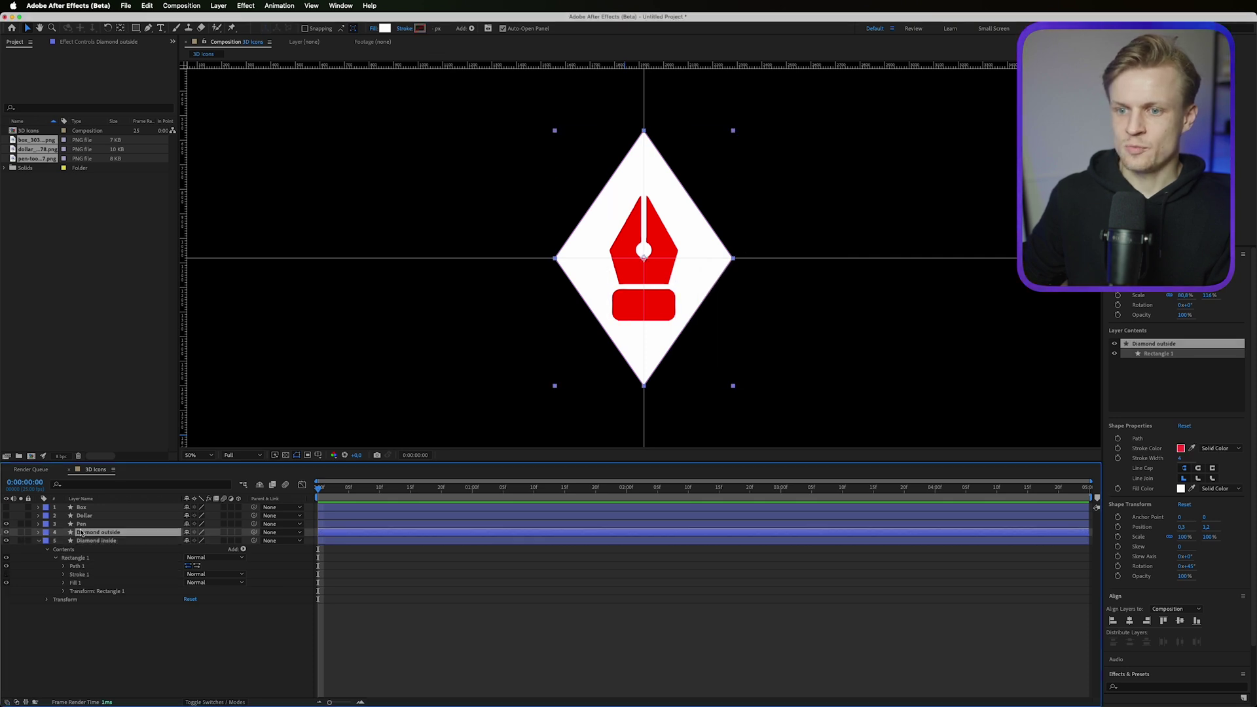
pyautogui.click(374, 29)
pyautogui.click(732, 292)
pyautogui.click(815, 349)
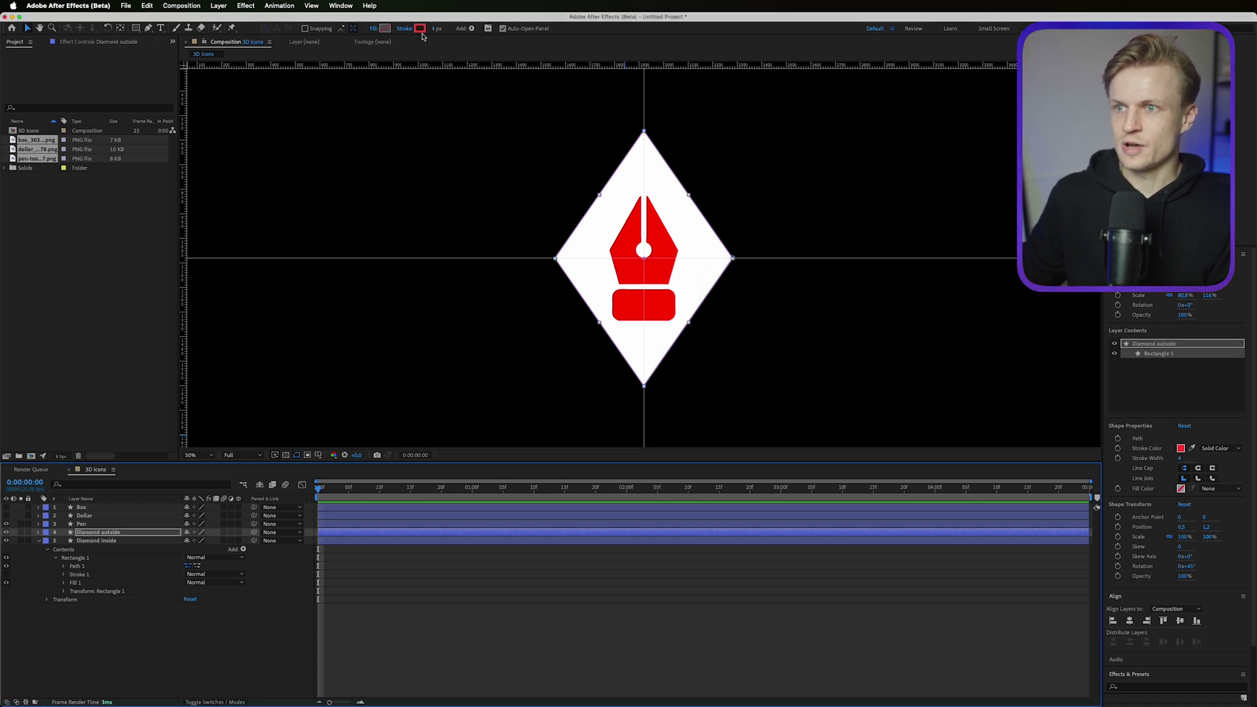
pyautogui.moveTo(436, 29); pyautogui.dragTo(466, 23)
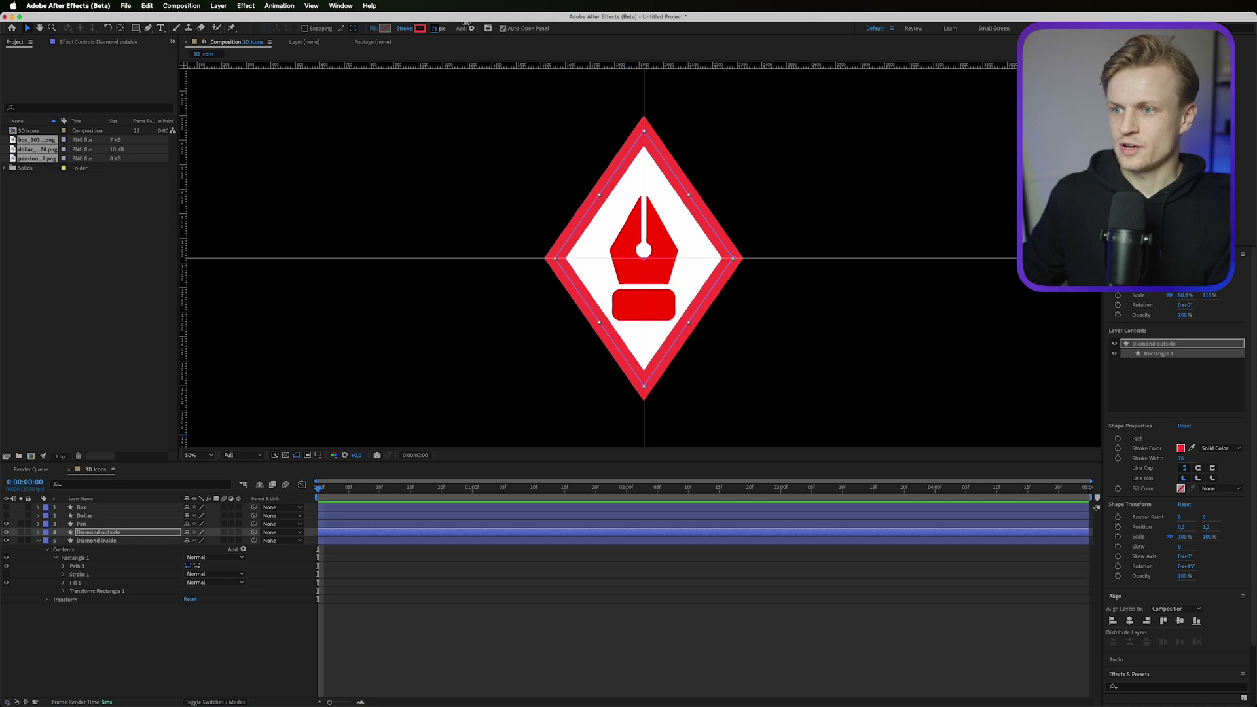
# Change the Diamond outside stroke color to purple, 4136B5, and copy its hex code.
pyautogui.click(418, 30)
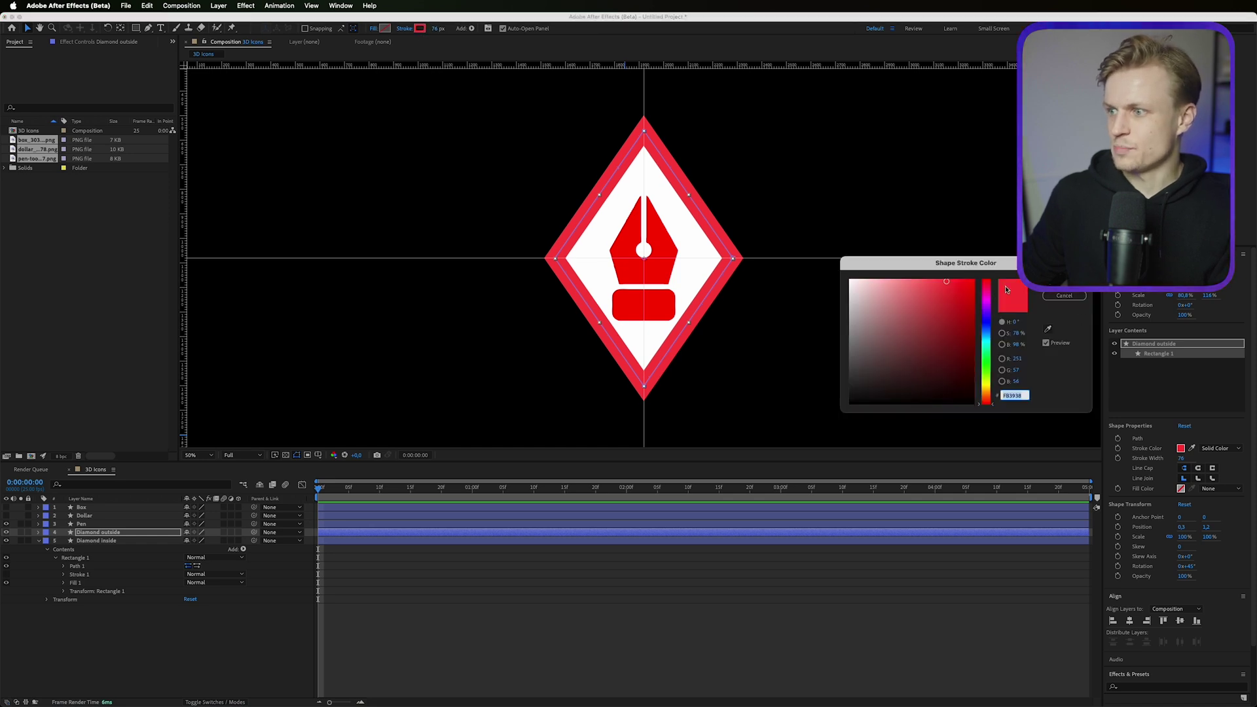
pyautogui.click(986, 319)
pyautogui.moveTo(963, 323)
pyautogui.mouseDown()
pyautogui.moveTo(925, 320)
pyautogui.moveTo(937, 316)
pyautogui.mouseUp()
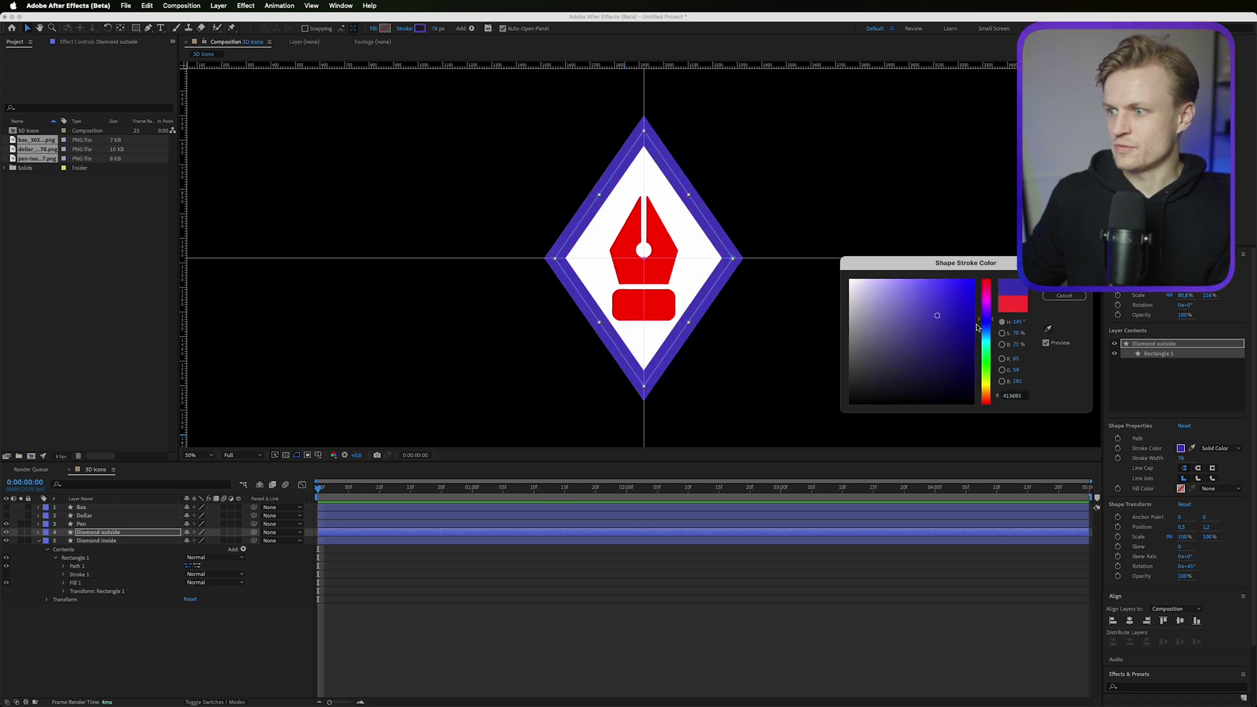
pyautogui.click(1012, 395)
pyautogui.press('Return')
# Set the fill color of the Diamond inside layer to 4136B5.
pyautogui.click(104, 540)
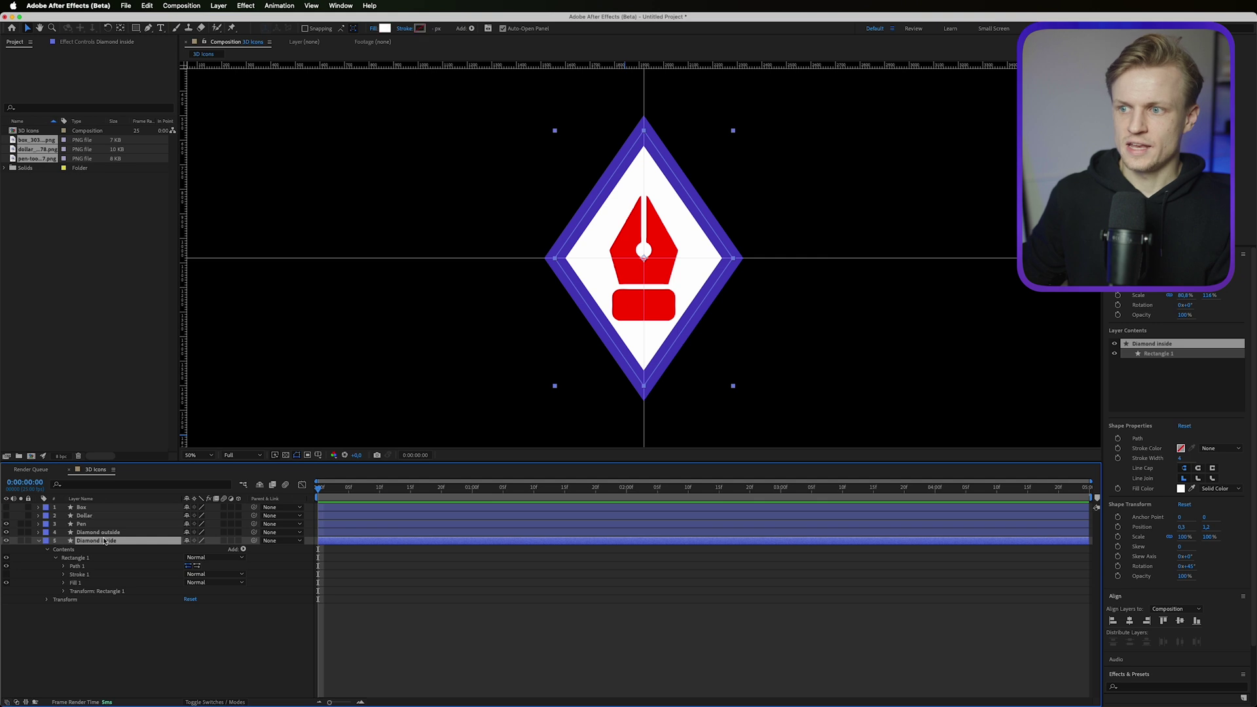
pyautogui.click(385, 29)
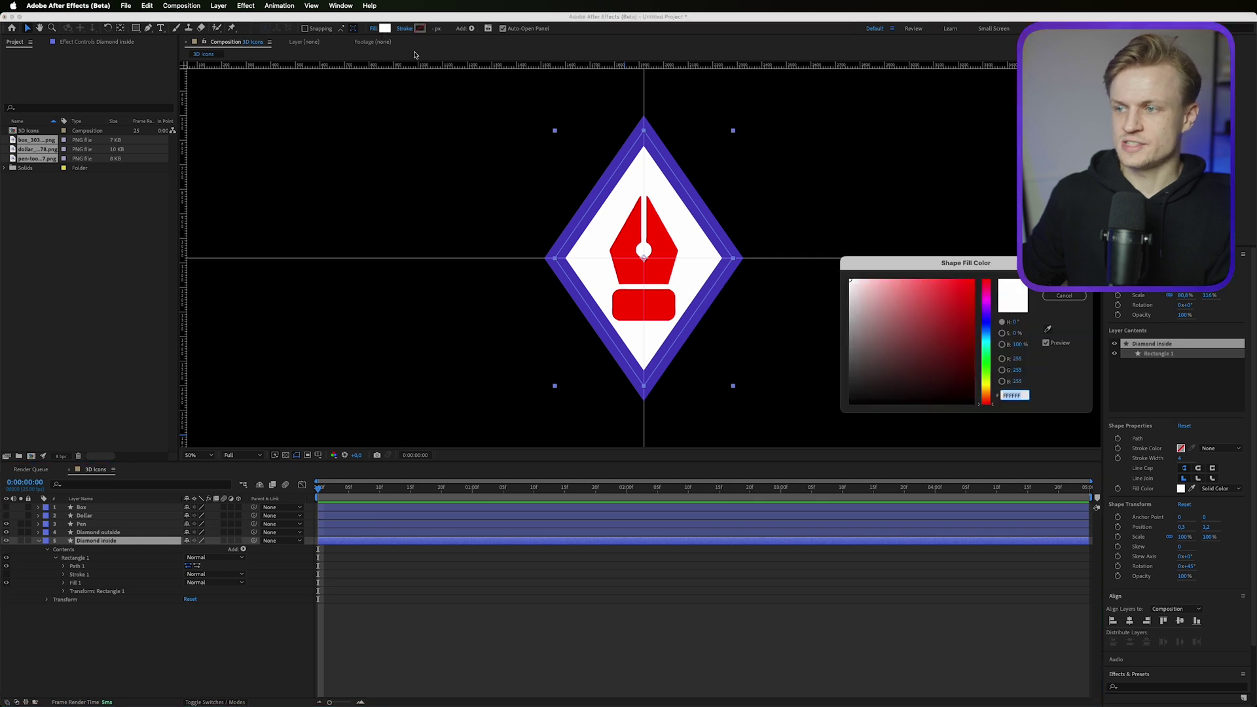
pyautogui.write('4136B5')
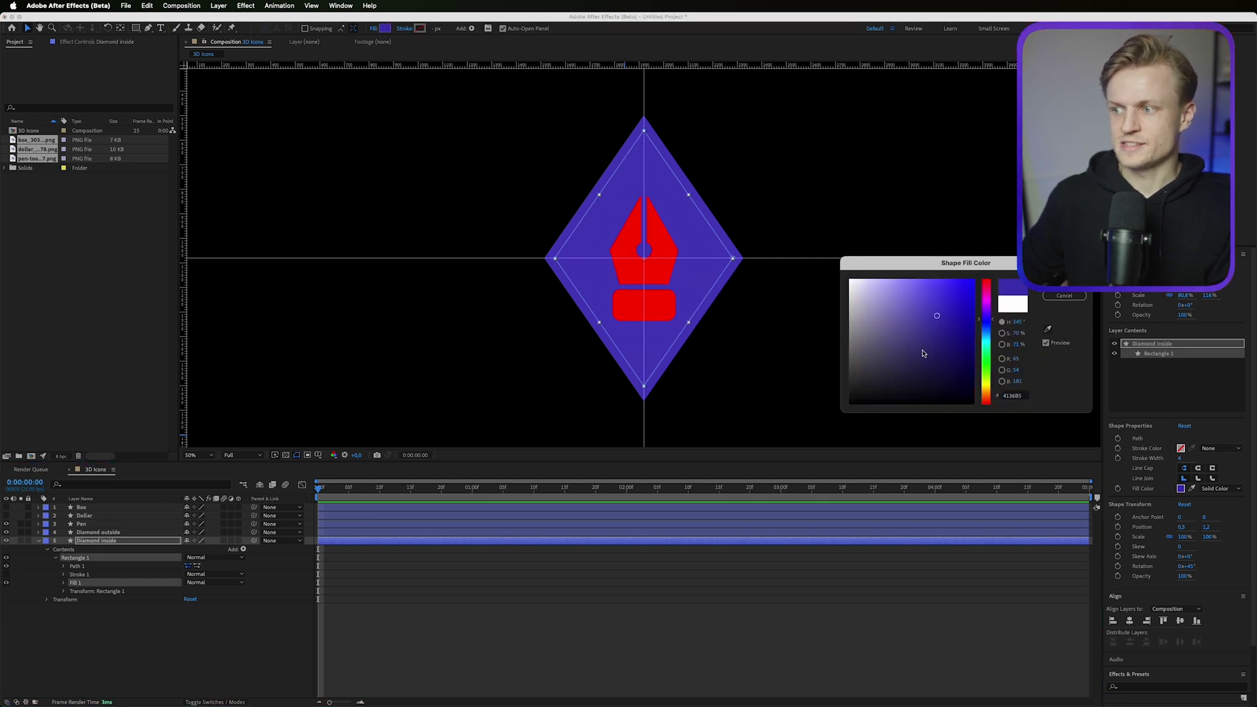
pyautogui.press('Return')
# Set the Pen layer's fill color to 4136B5.
pyautogui.click(124, 533)
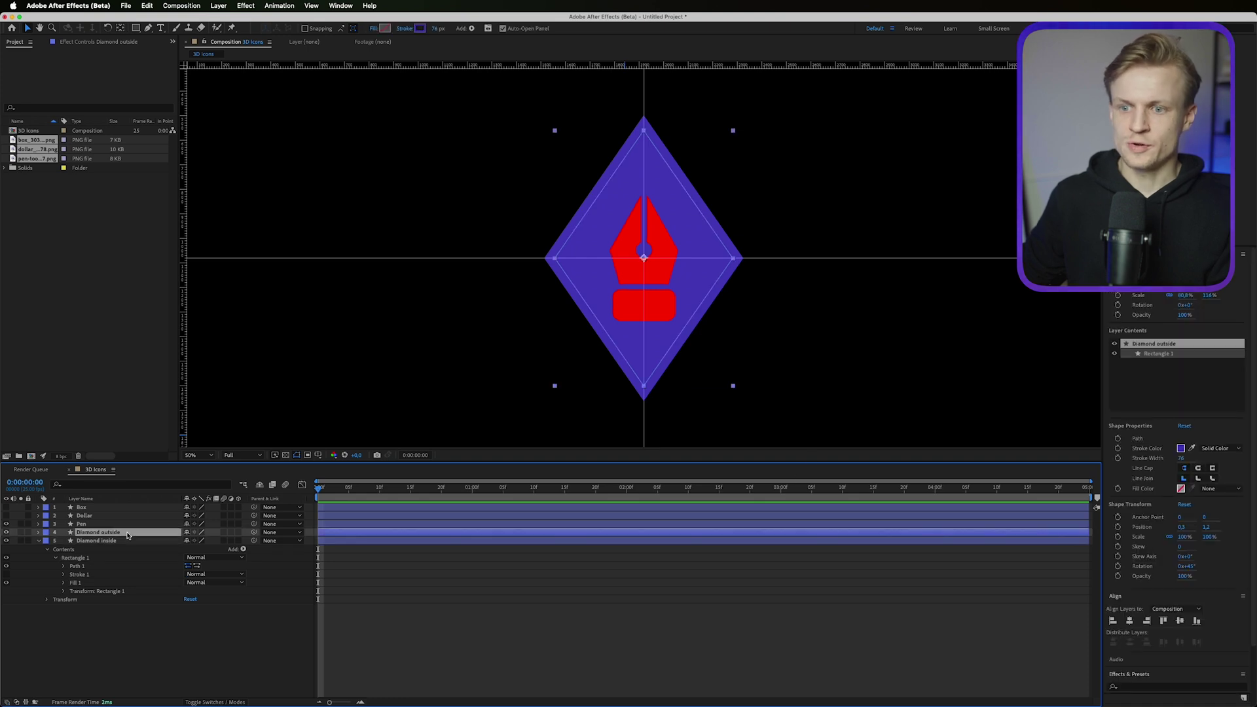
pyautogui.click(121, 525)
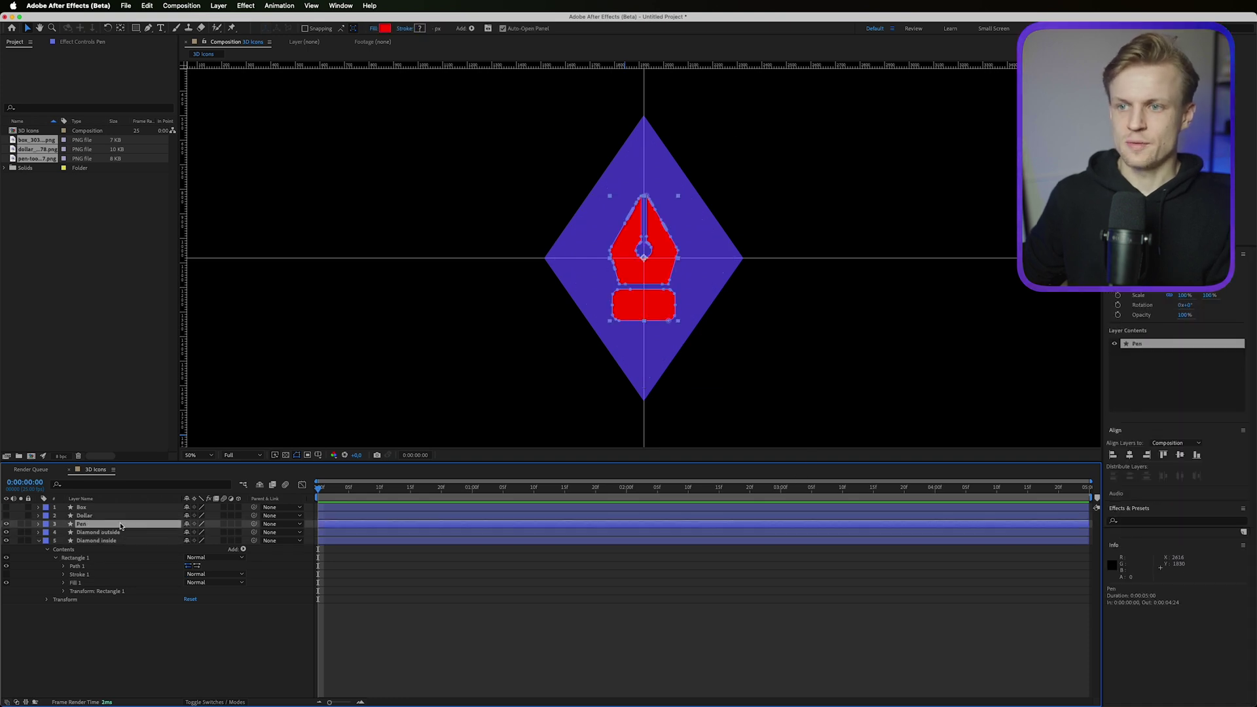
pyautogui.click(385, 28)
pyautogui.write('4136B5')
pyautogui.press('Return')
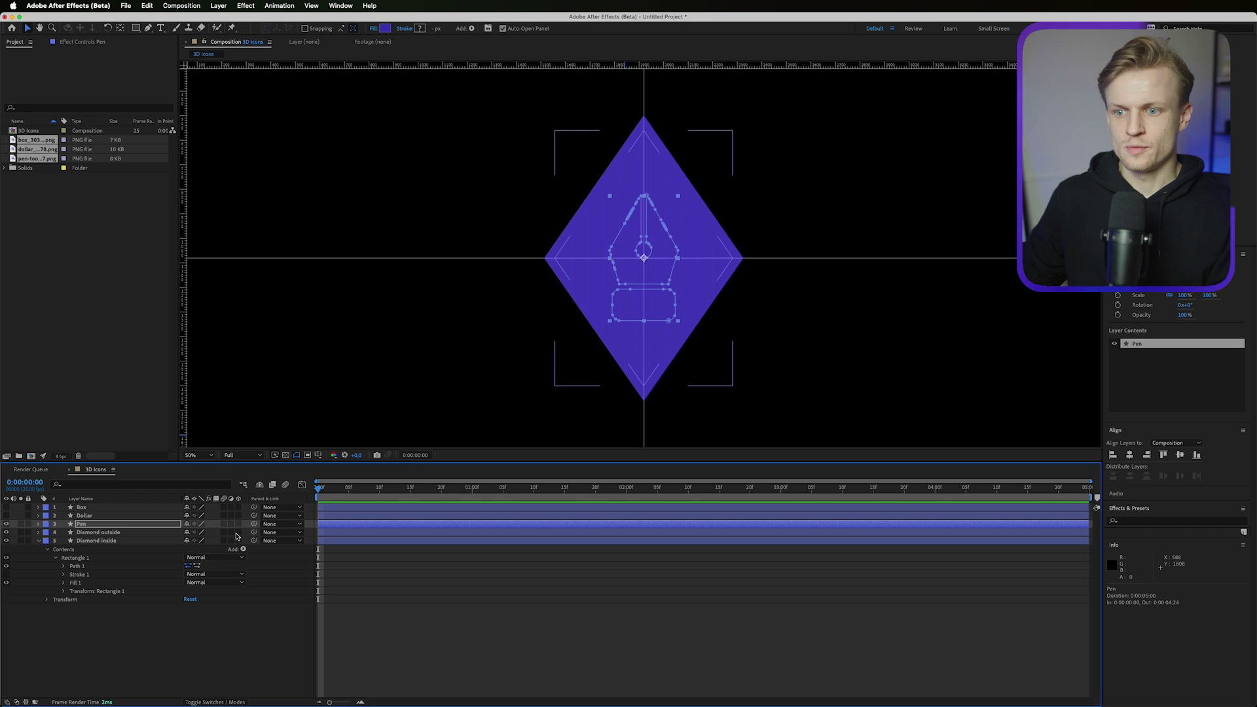
# Make the Pen, Diamond outside and Diamond inside layers 3D and open the list of 3D renderers.
pyautogui.moveTo(237, 540); pyautogui.dragTo(237, 524)
pyautogui.click(977, 455)
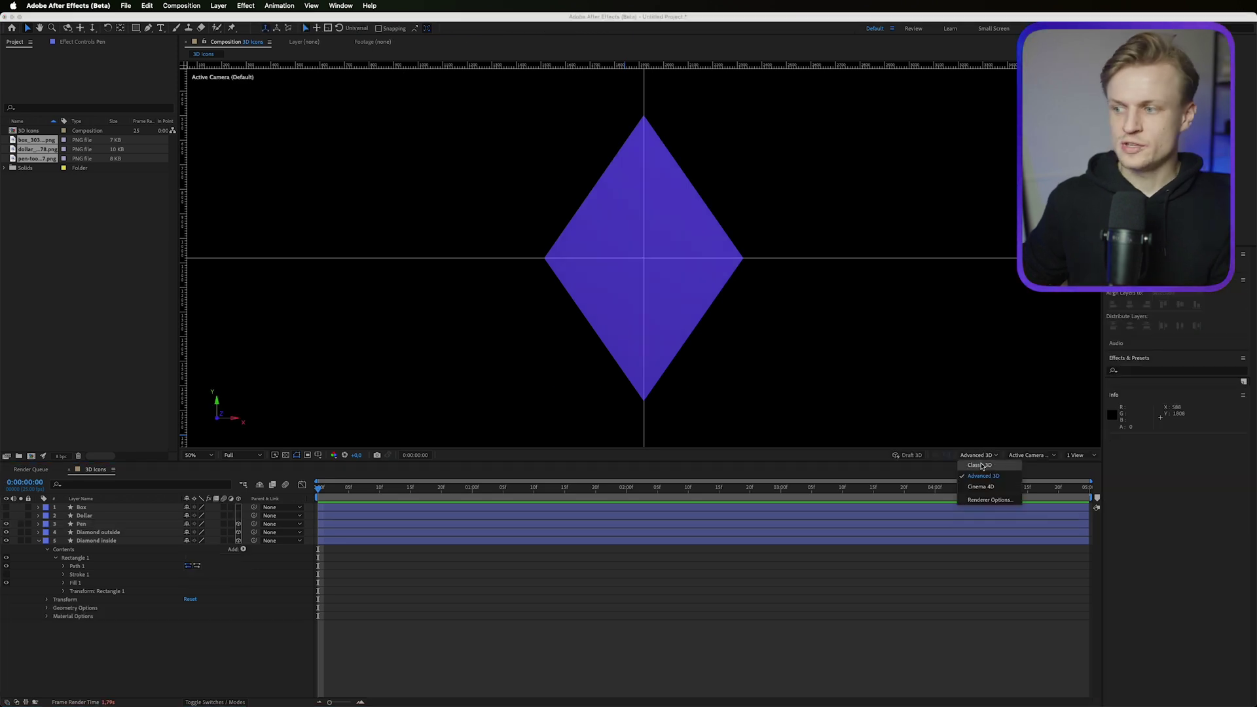
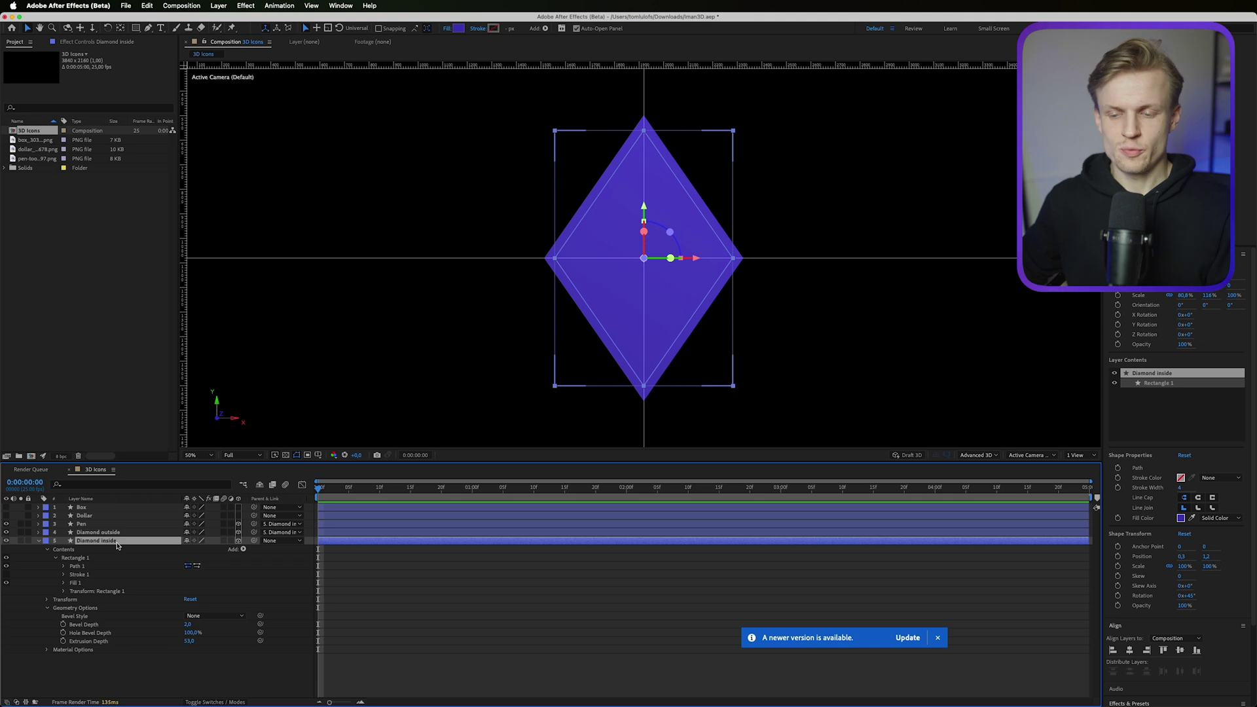
# Turn the Diamond inside layer to a Y Rotation of about -56° and bring its upper side edge into close view.
pyautogui.press('r')
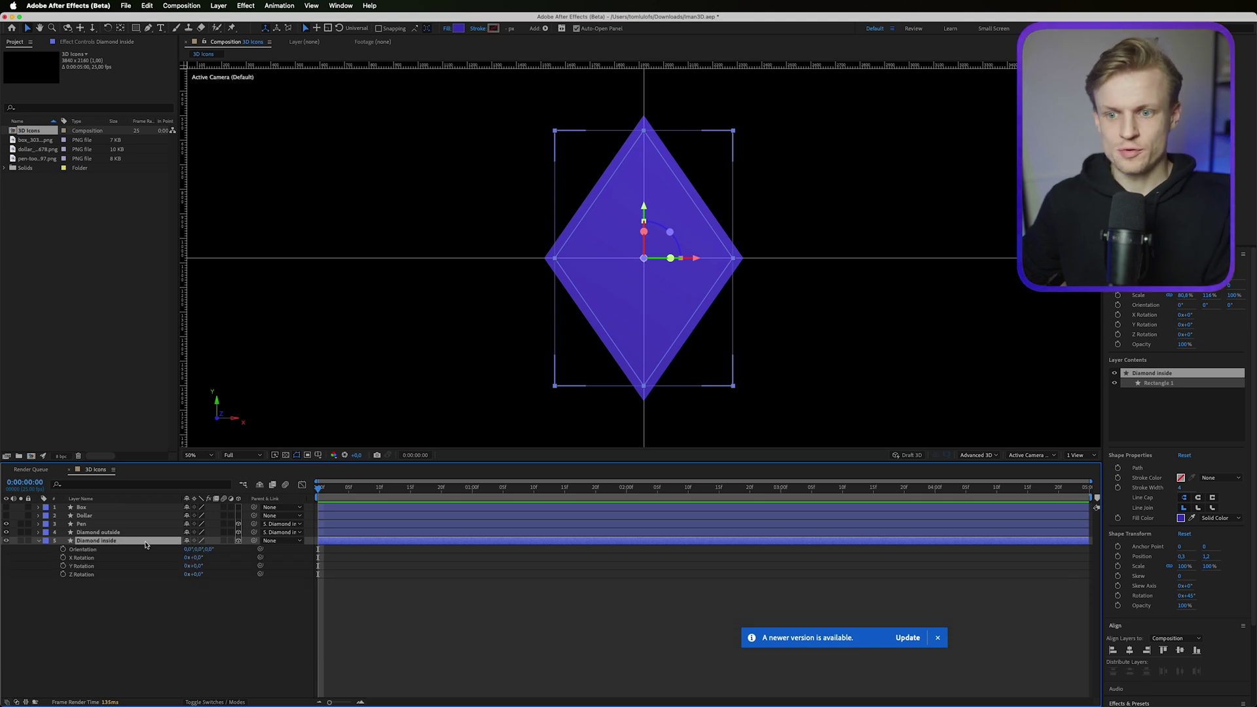
pyautogui.moveTo(198, 565); pyautogui.dragTo(218, 564)
pyautogui.scroll(2, 620, 245)
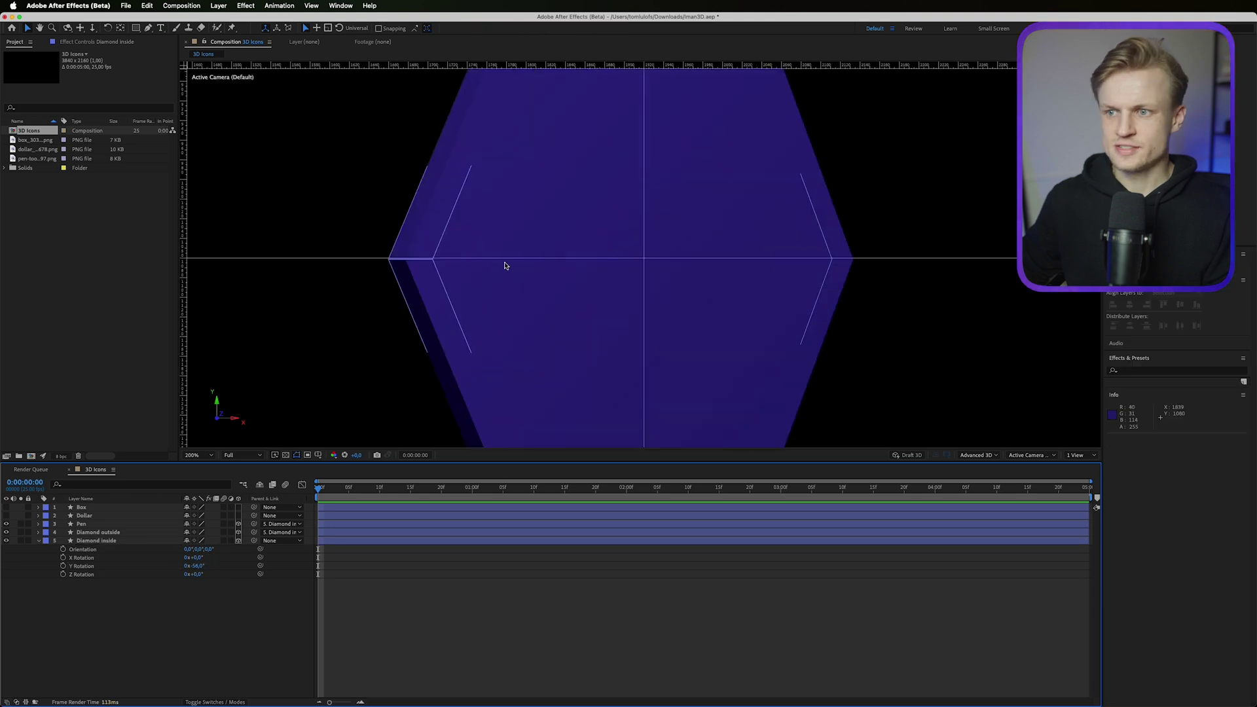
pyautogui.press('space')
pyautogui.moveTo(389, 319); pyautogui.dragTo(491, 556)
# Set the Extrusion Depth of the Diamond inside layer to 150 in its Geometry Options.
pyautogui.press('v')
pyautogui.click(77, 550)
pyautogui.click(39, 541)
pyautogui.click(39, 541)
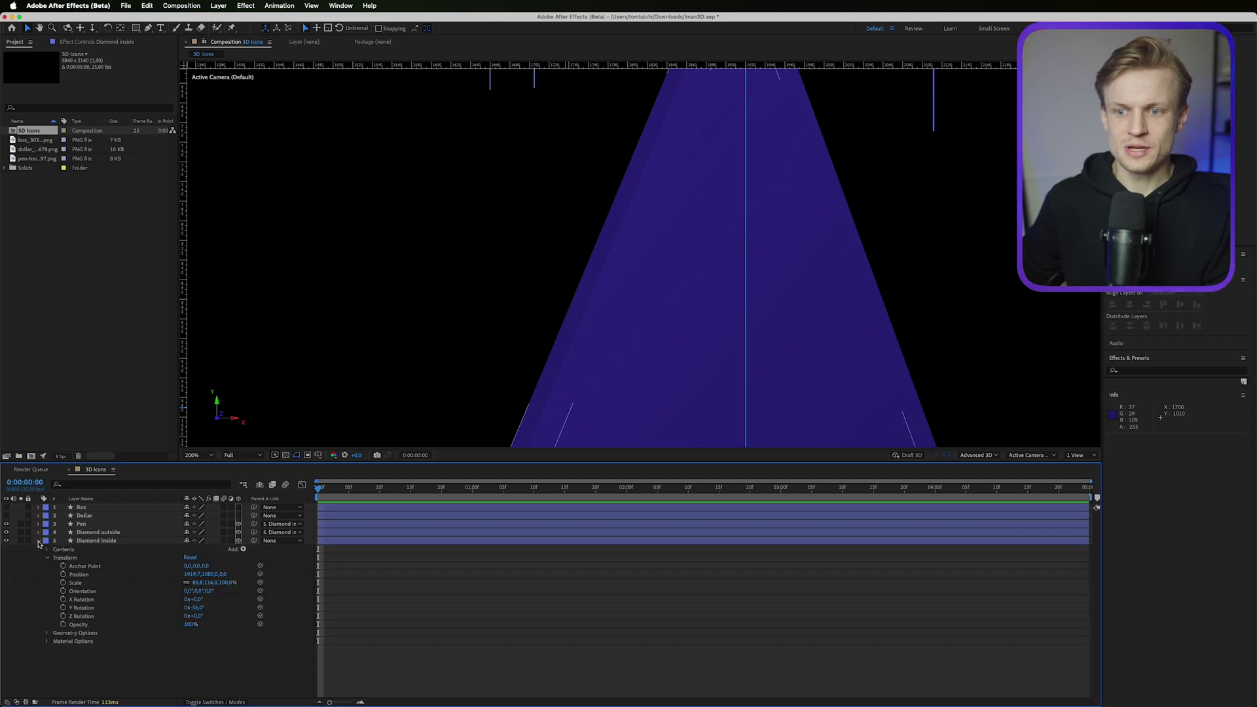
pyautogui.click(47, 633)
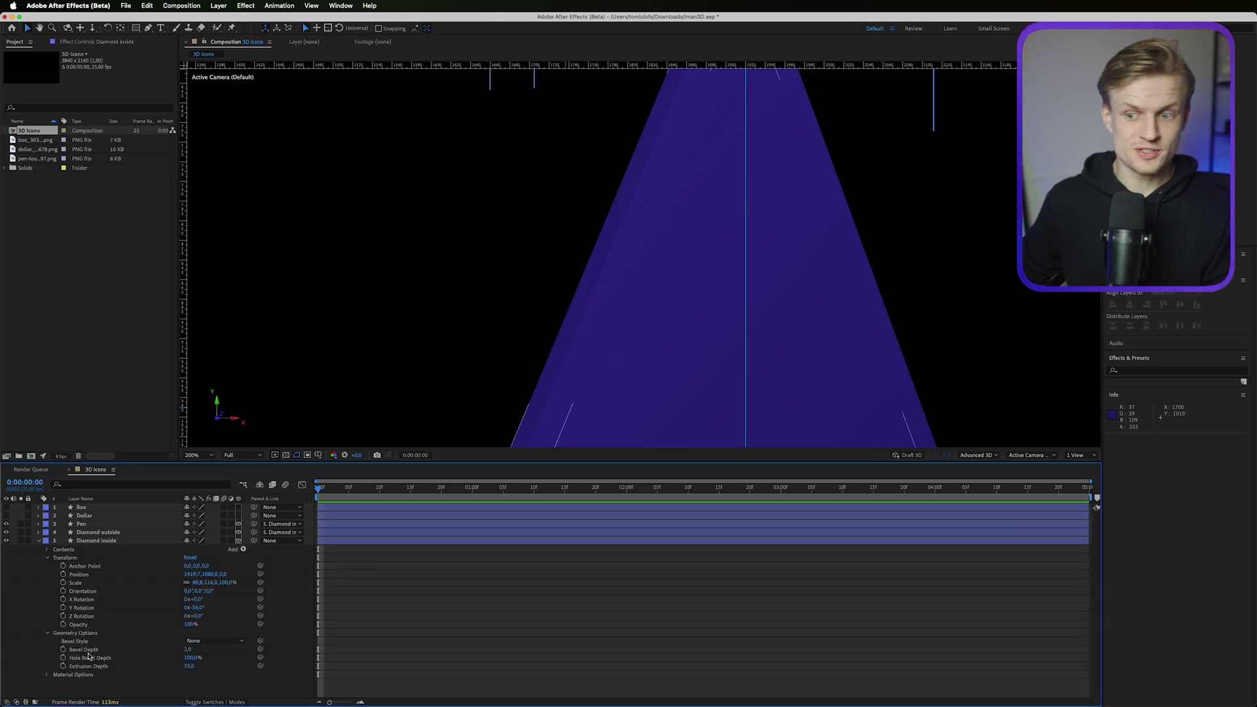
pyautogui.moveTo(189, 666); pyautogui.dragTo(226, 652)
pyautogui.click(393, 541)
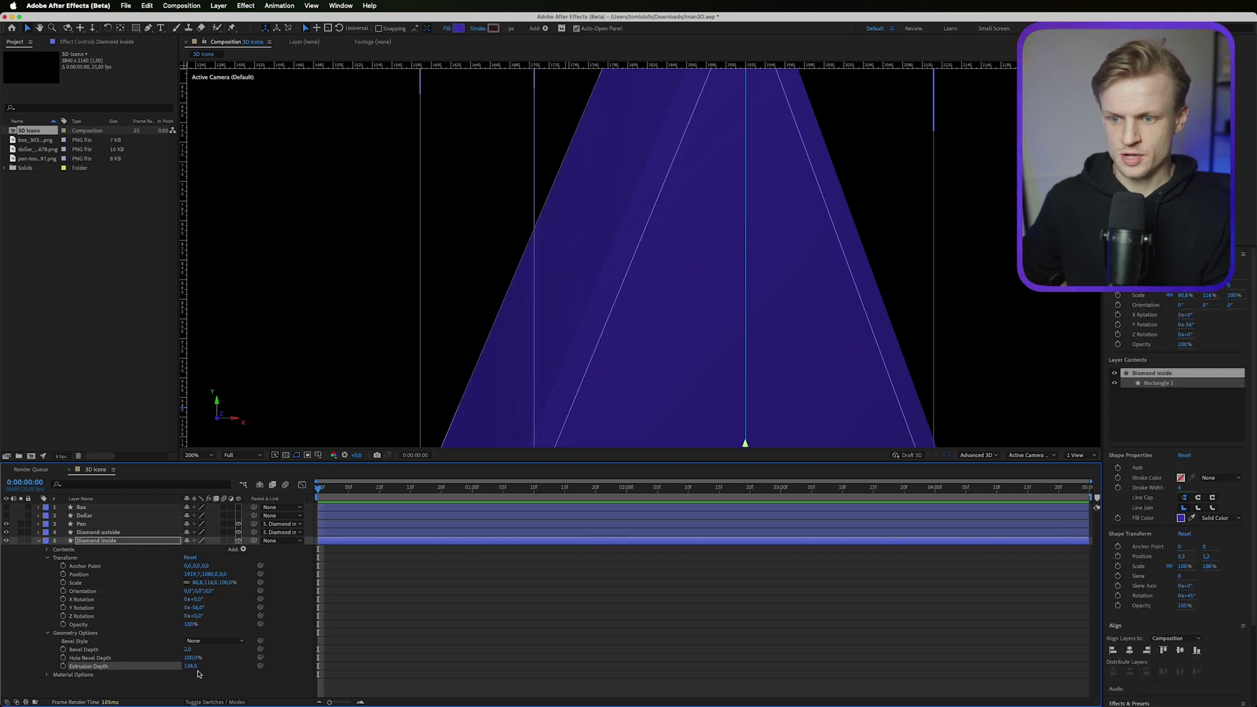
pyautogui.press(',')
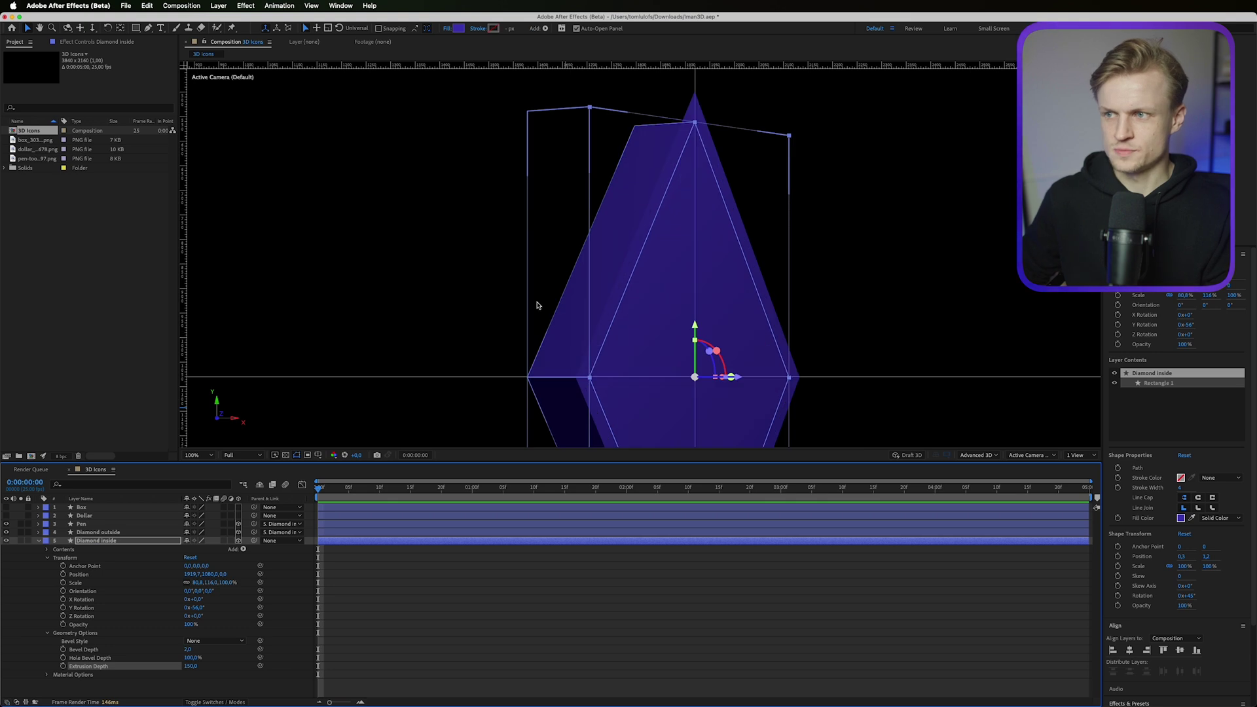
# Set the Extrusion Depth of the Diamond outside layer to 150 in its Geometry Options.
pyautogui.click(38, 533)
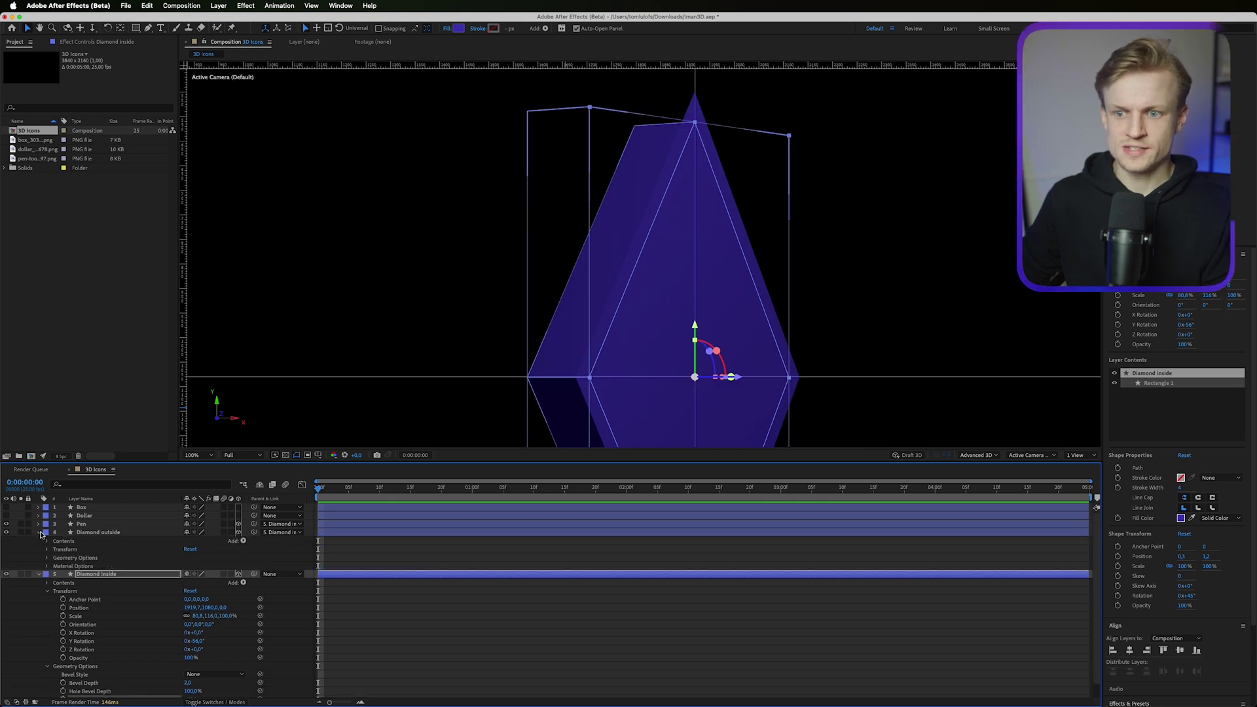
pyautogui.click(47, 558)
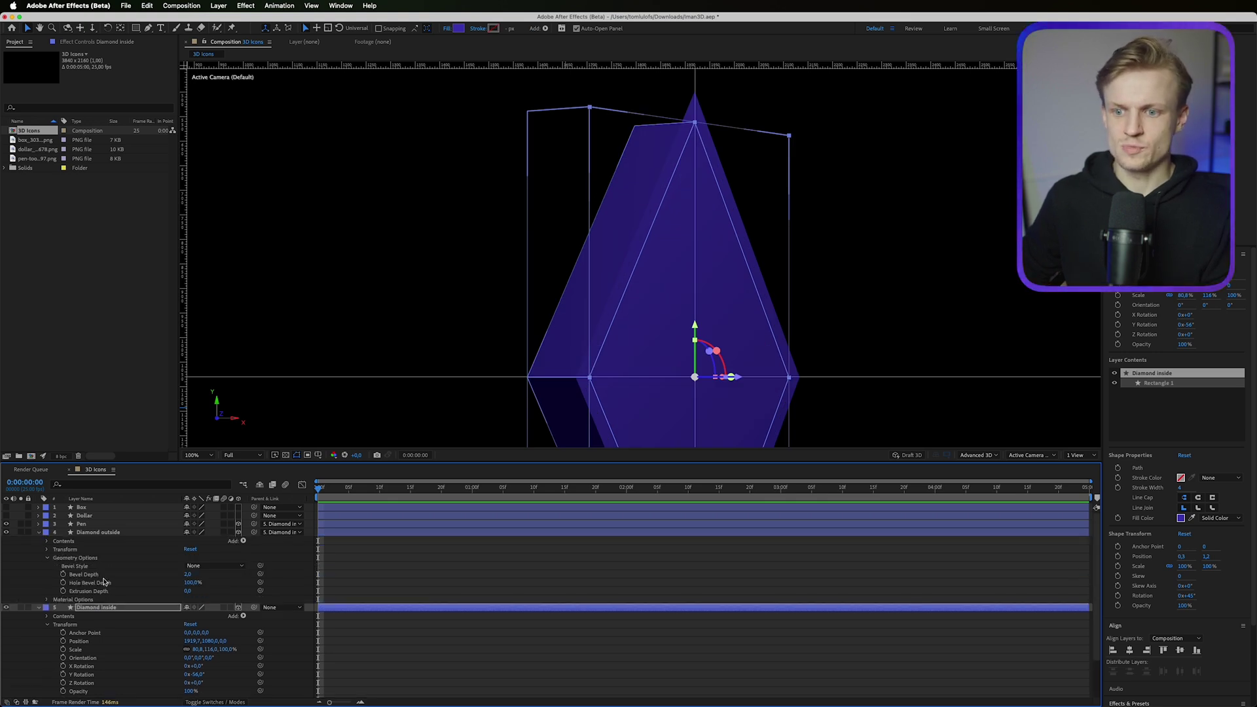
pyautogui.click(163, 591)
pyautogui.click(188, 592)
pyautogui.press('Return')
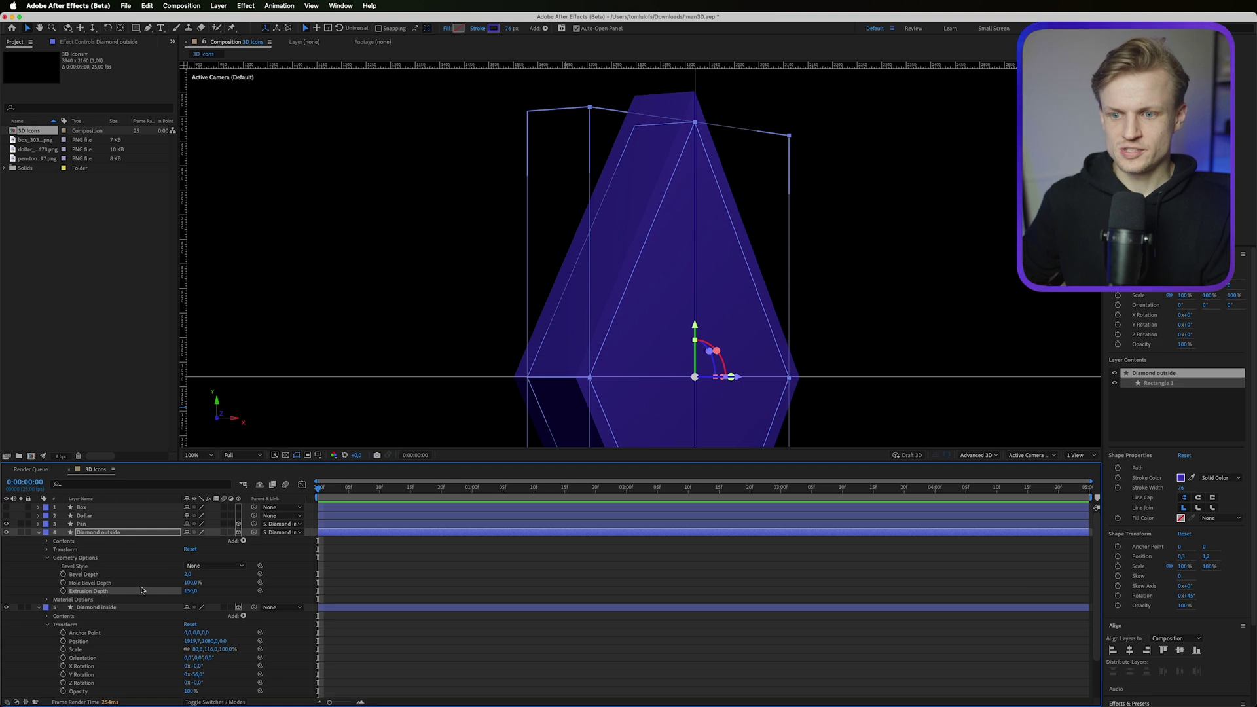
# Give the Diamond outside layer a Convex bevel with a Bevel Depth of 100.
pyautogui.click(226, 567)
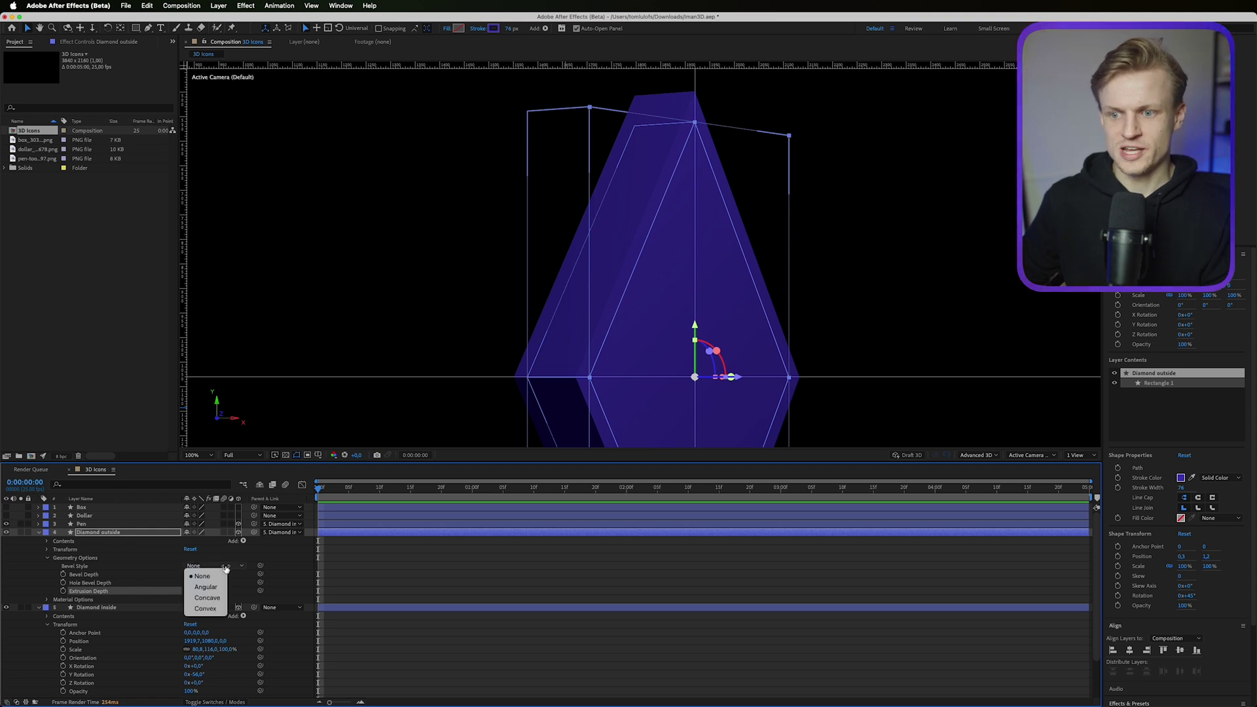
pyautogui.click(216, 611)
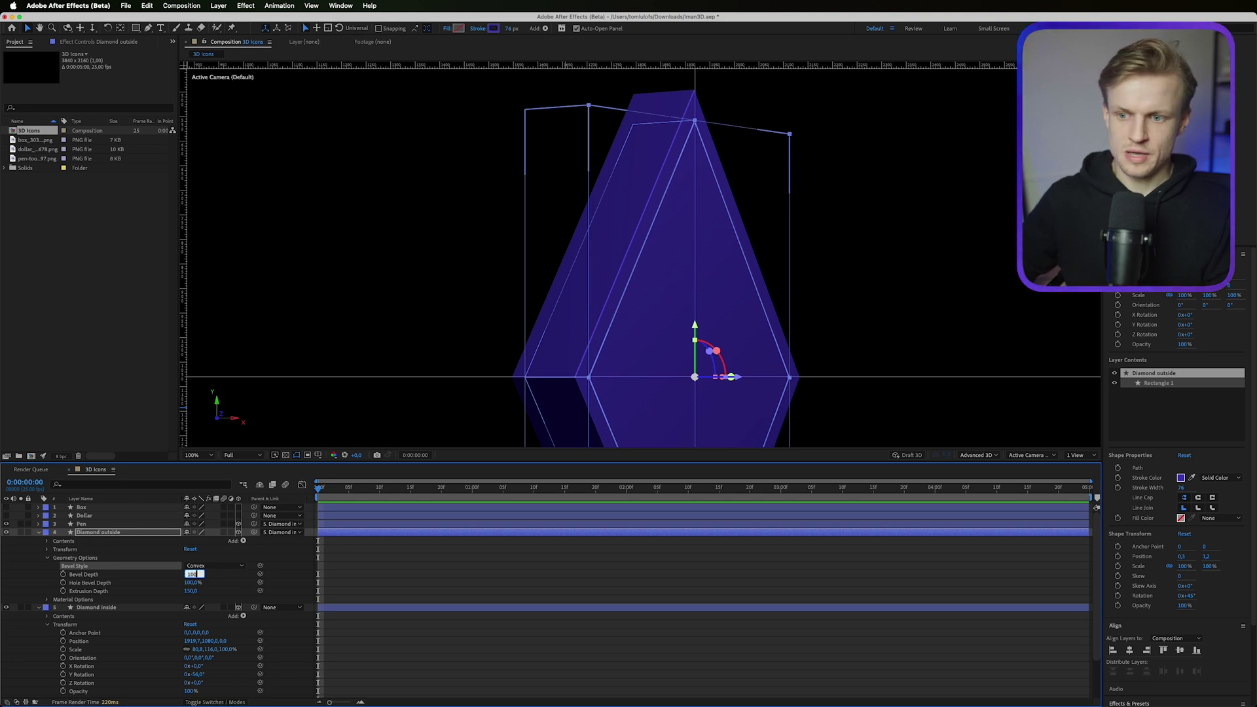
pyautogui.press('Return')
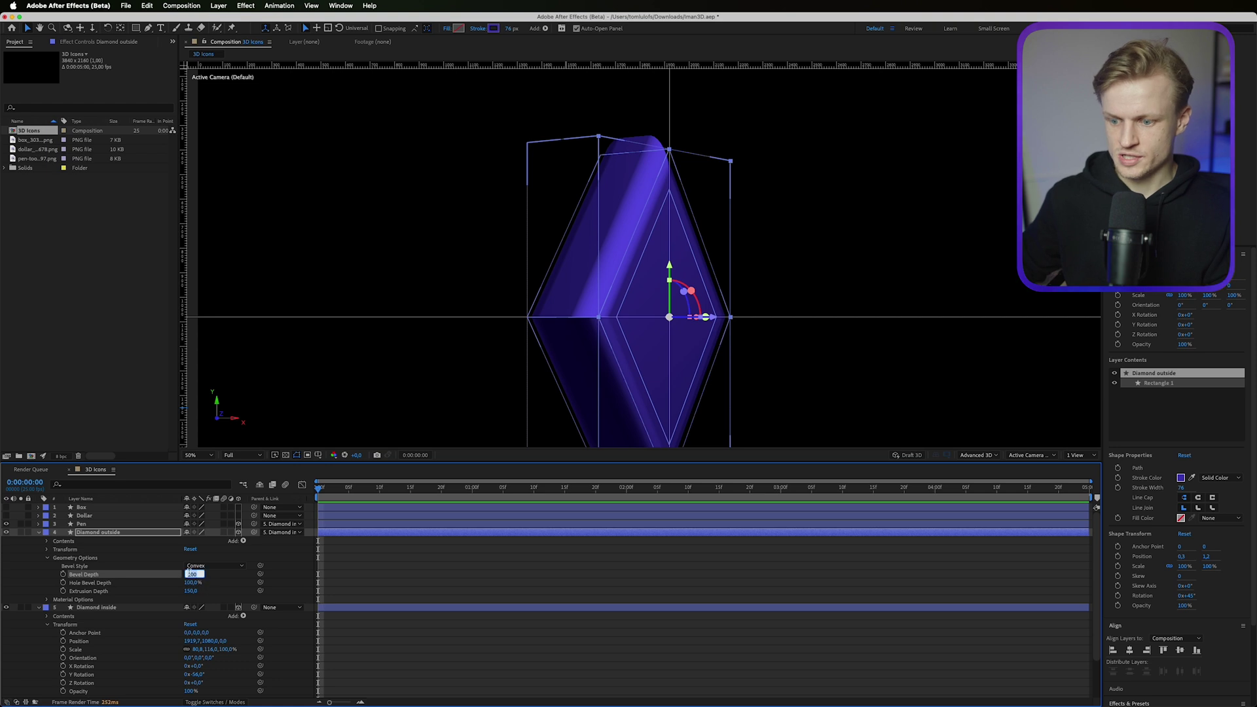
# Try a Bevel Depth of 50 on the Diamond outside layer and set it back to 100.
pyautogui.click(191, 574)
pyautogui.click(190, 574)
pyautogui.write('50')
pyautogui.press('Return')
pyautogui.click(190, 574)
pyautogui.write('100')
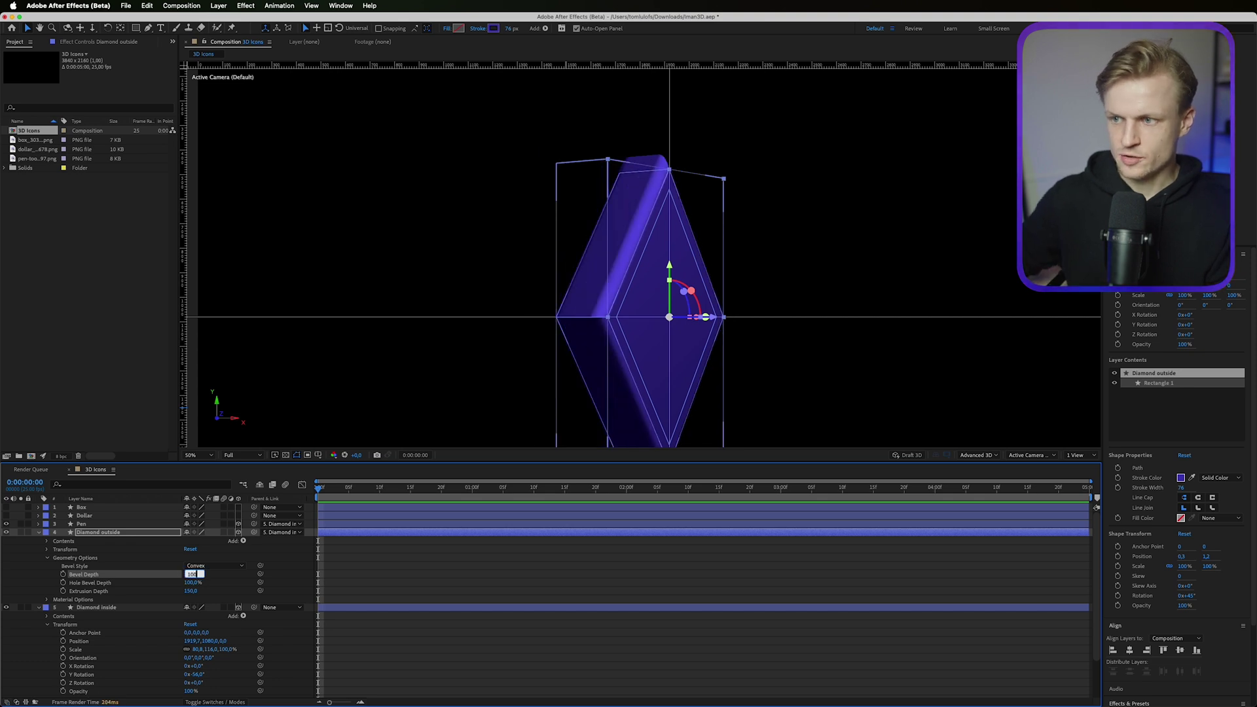
pyautogui.write('300')
pyautogui.press('Return')
pyautogui.click(208, 558)
# Move the Diamond outside layer forward to a Z Position of about -53.
pyautogui.click(105, 534)
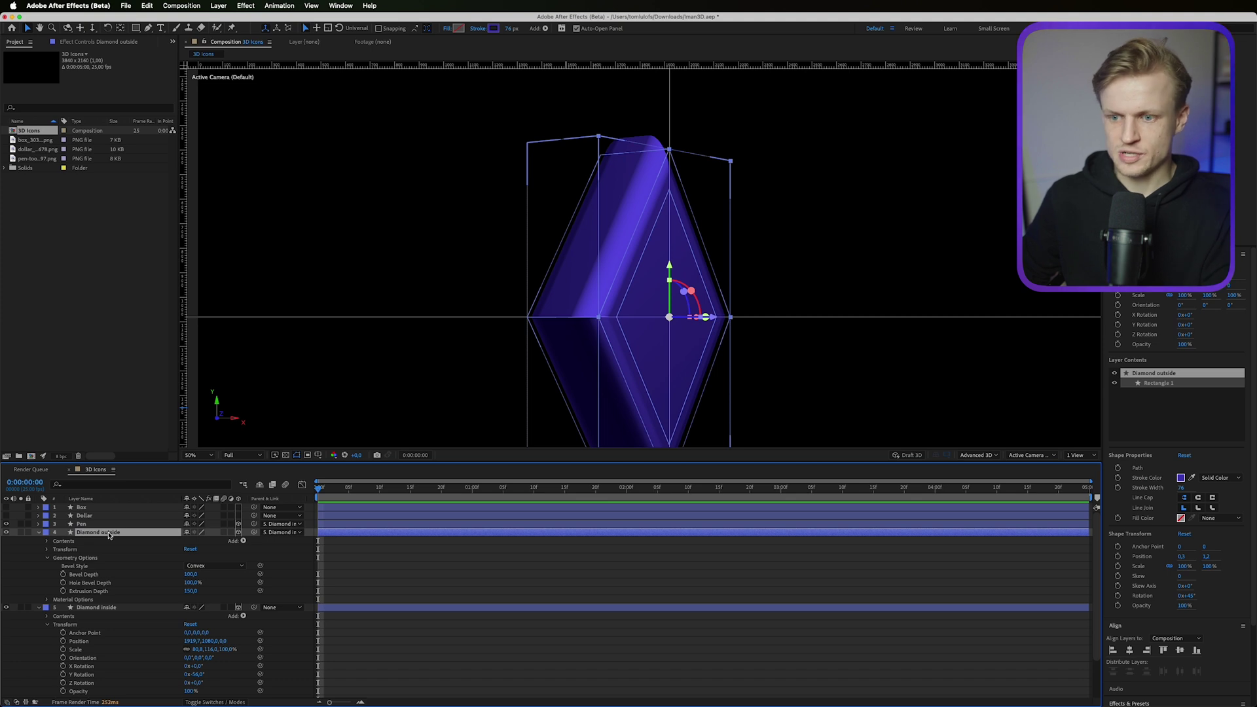
pyautogui.press('p')
pyautogui.moveTo(207, 540); pyautogui.dragTo(181, 541)
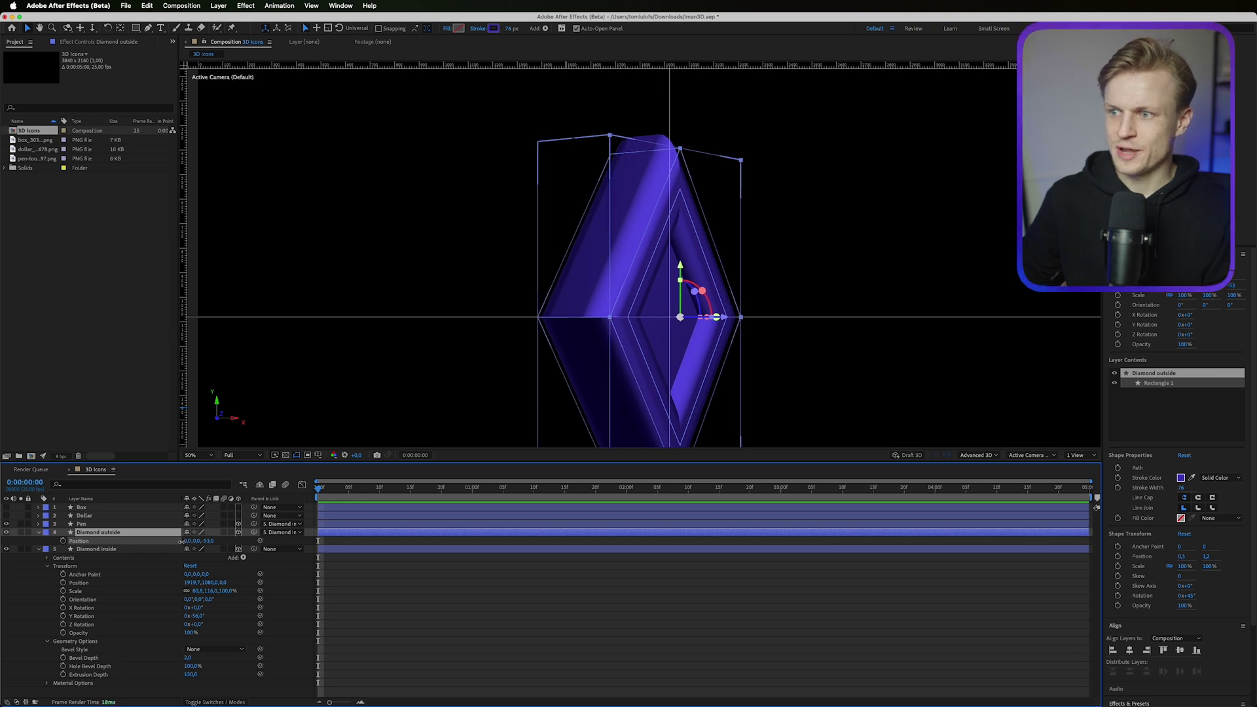
# Set the Y Rotation of the Diamond inside layer to 0° so the diamond faces the camera.
pyautogui.press(',')
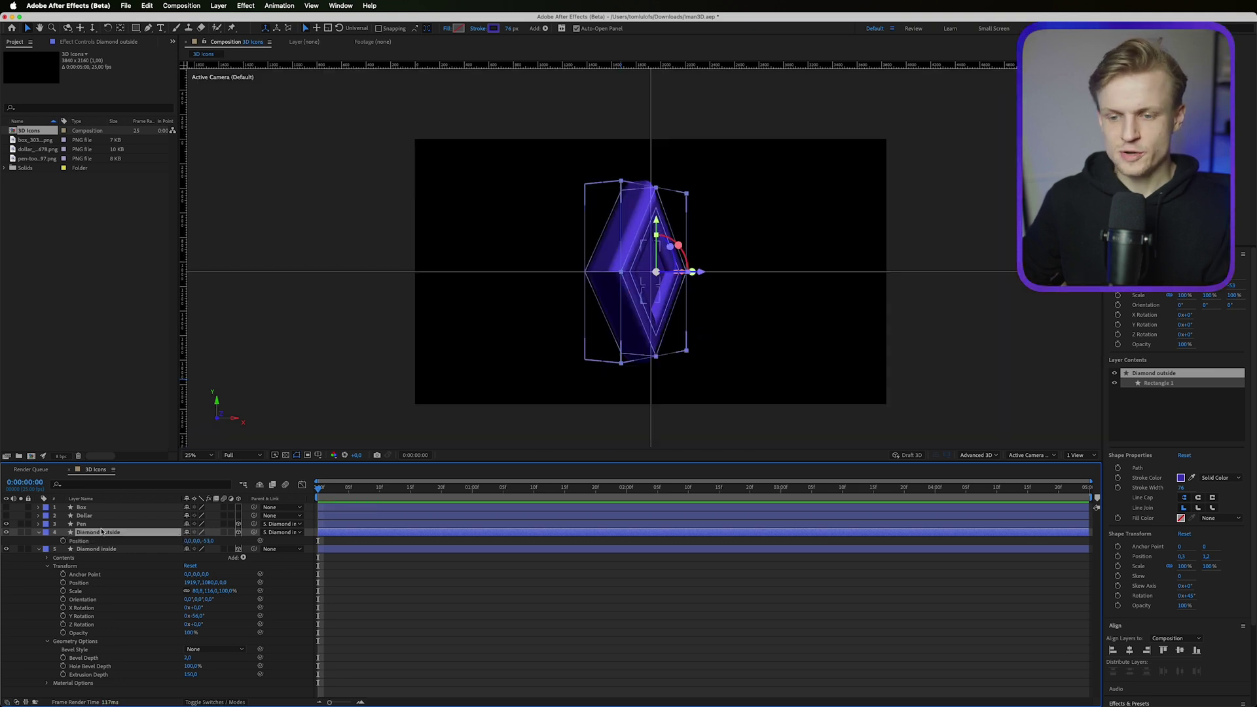
pyautogui.click(153, 550)
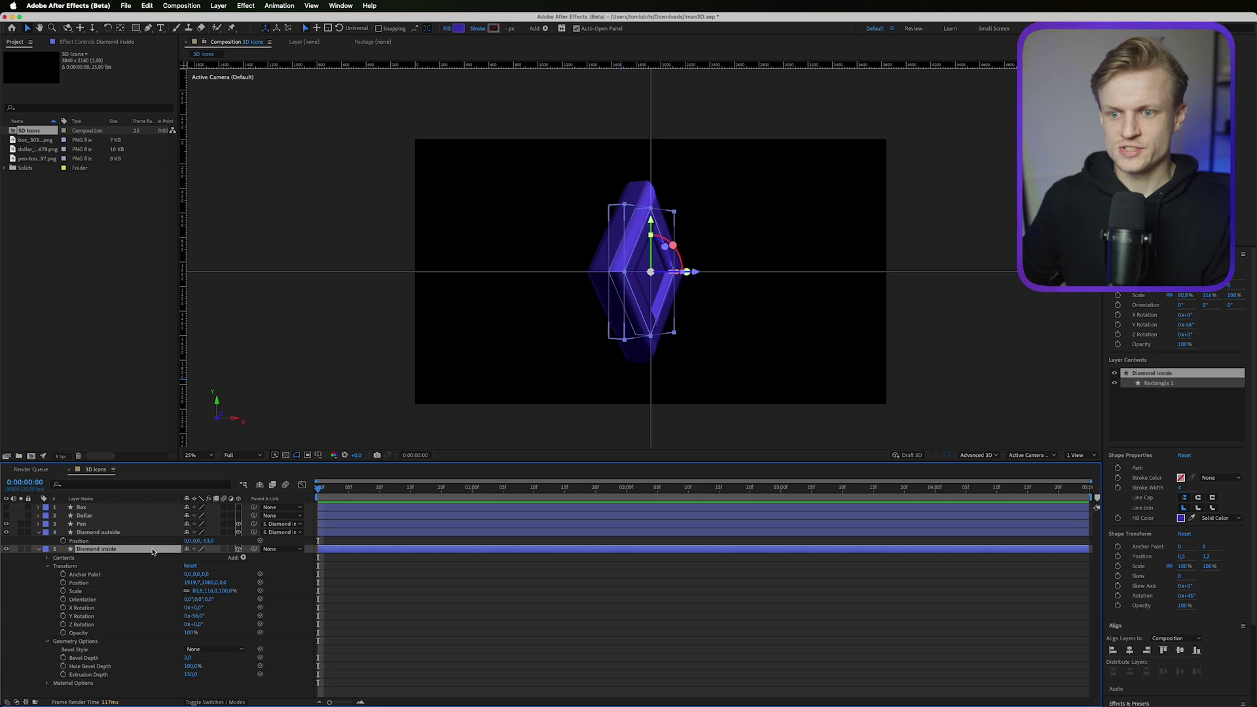
pyautogui.press('r')
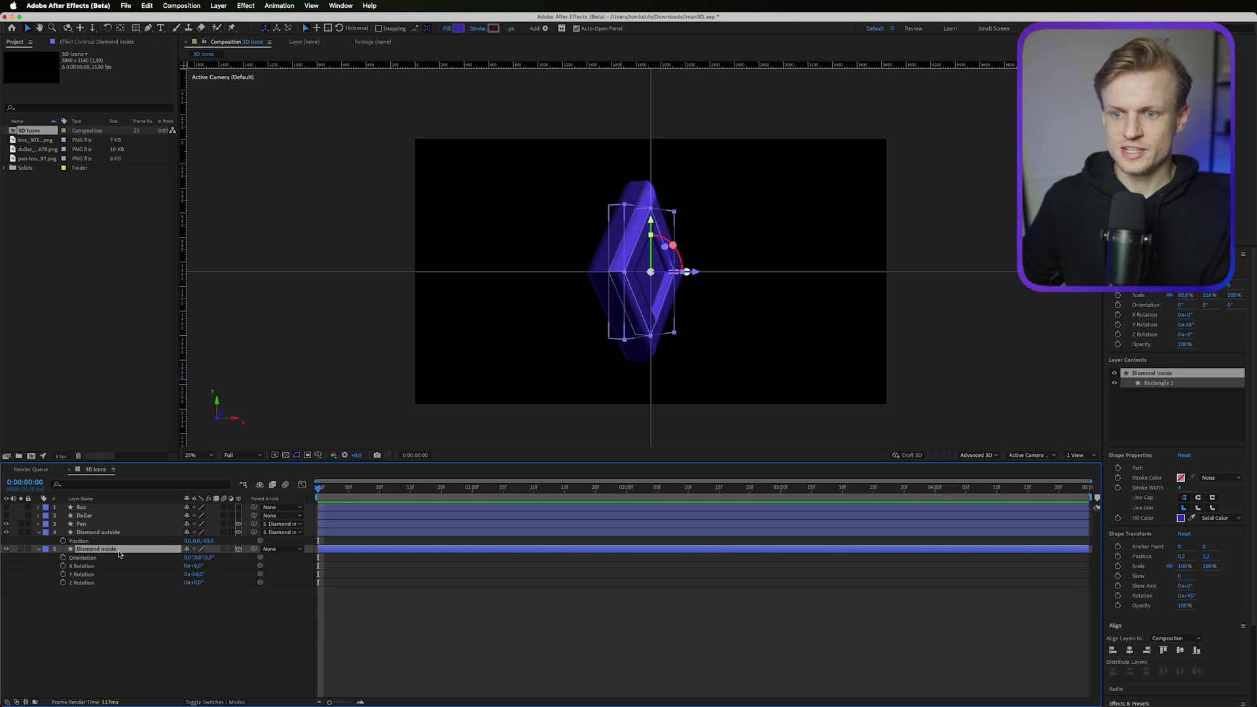
pyautogui.click(197, 574)
pyautogui.write('0')
pyautogui.press('Return')
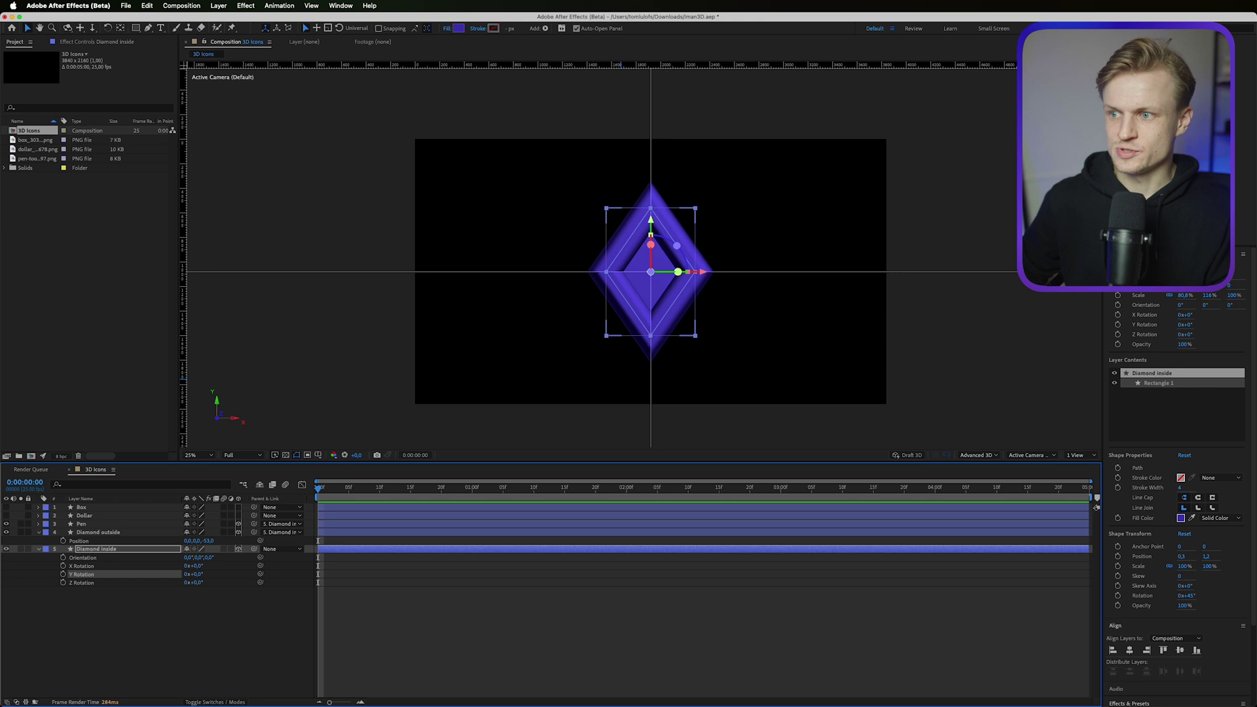
# Reduce the stroke width of the Diamond outside layer to 10 px, trying 30 and 20 px on the way.
pyautogui.press('.')
pyautogui.click(128, 533)
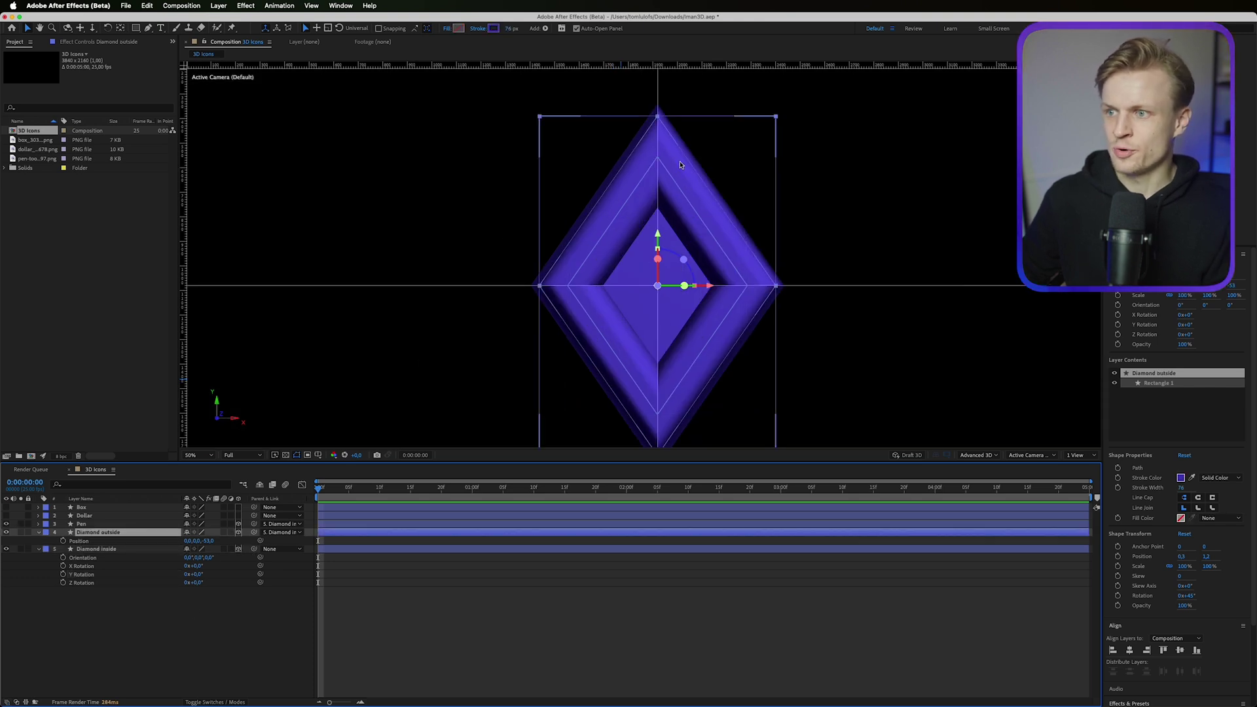
pyautogui.click(510, 28)
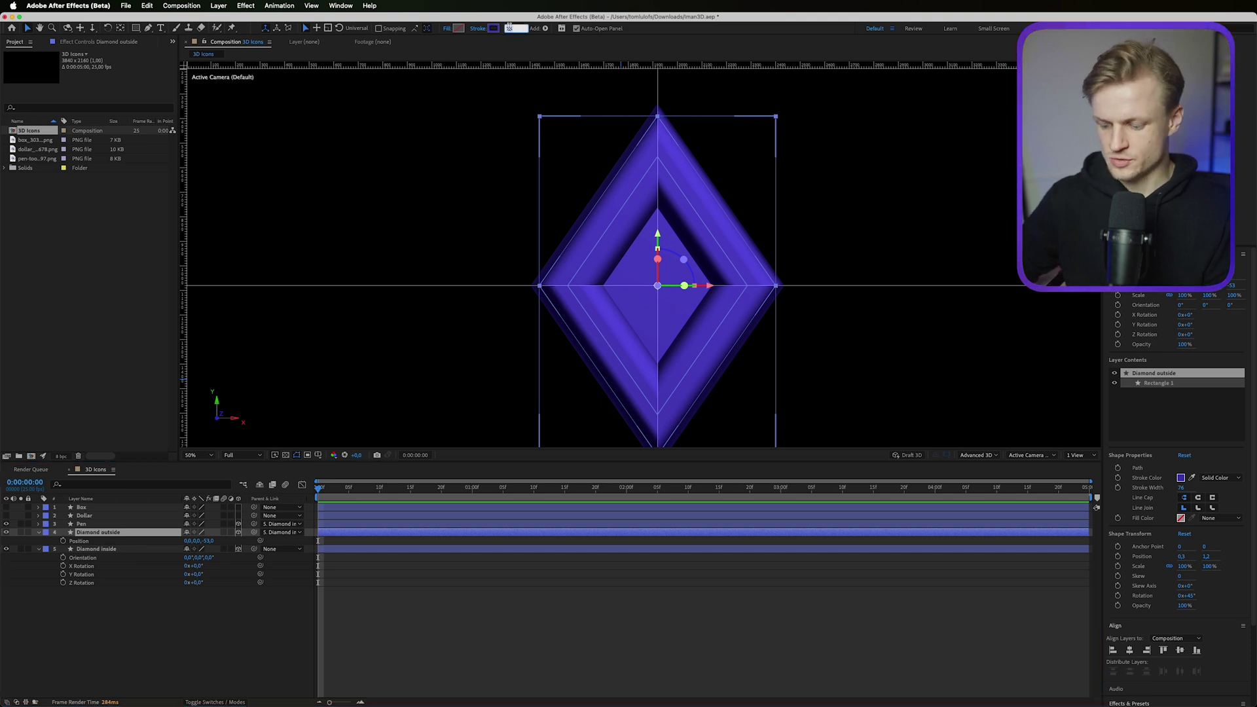
pyautogui.write('30')
pyautogui.press('Return')
pyautogui.write('2')
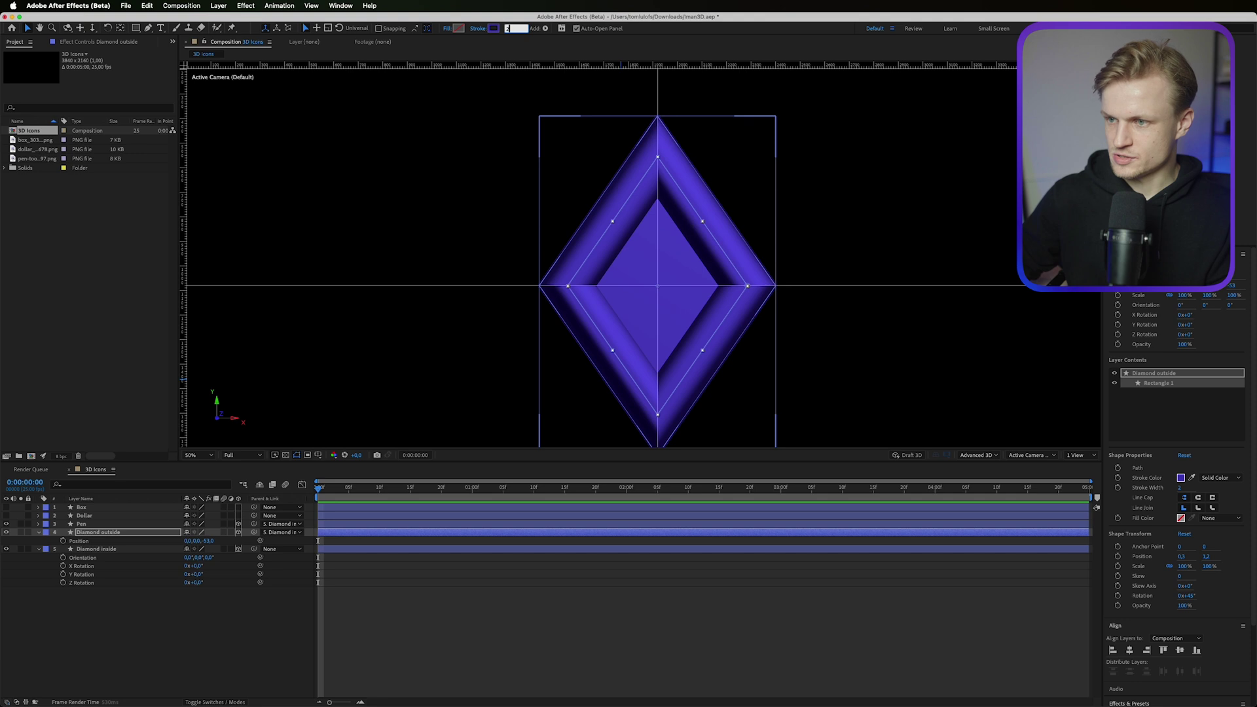
pyautogui.write('0')
pyautogui.press('Return')
pyautogui.click(509, 27)
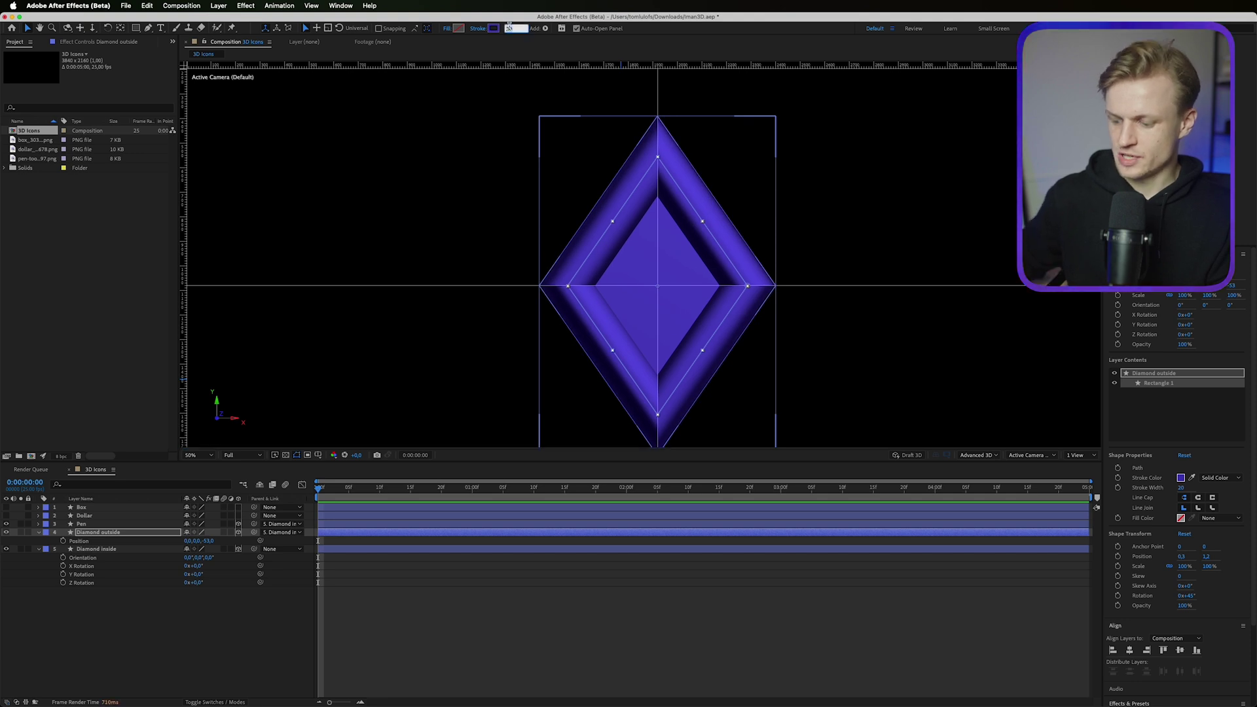
pyautogui.click(693, 617)
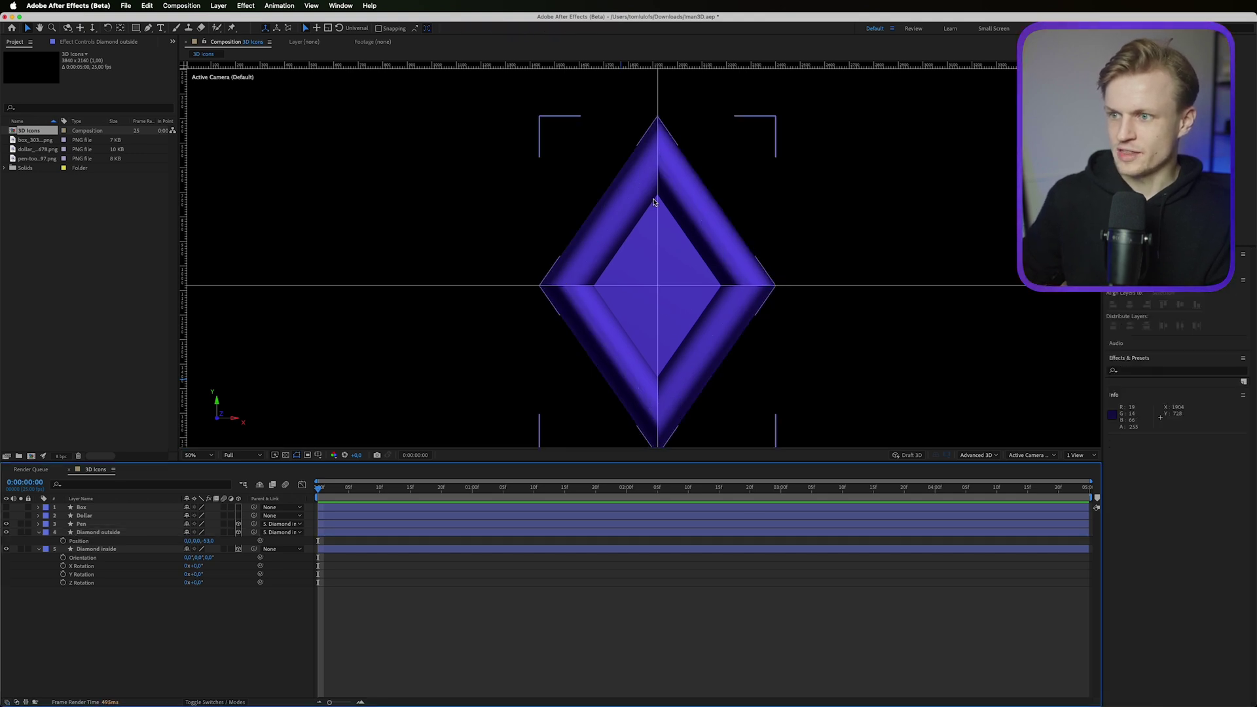
# Set the Extrusion Depth of the Pen layer to 50 in its Geometry Options.
pyautogui.click(39, 523)
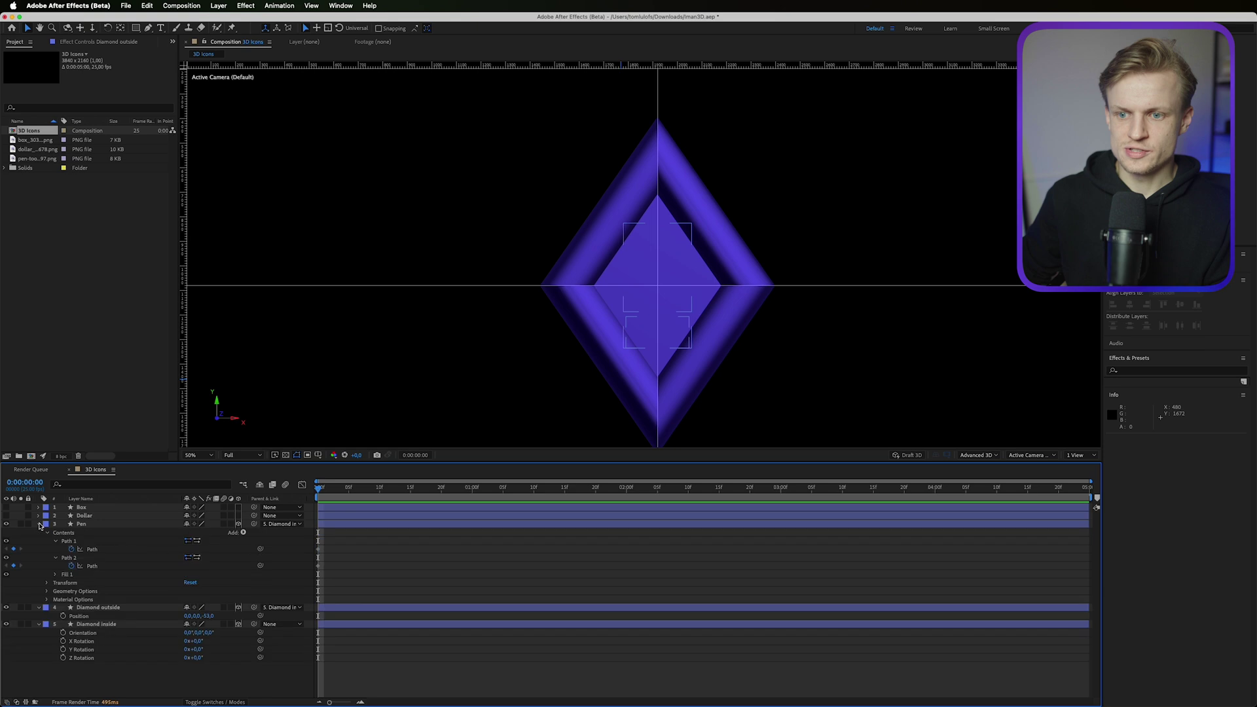
pyautogui.click(46, 591)
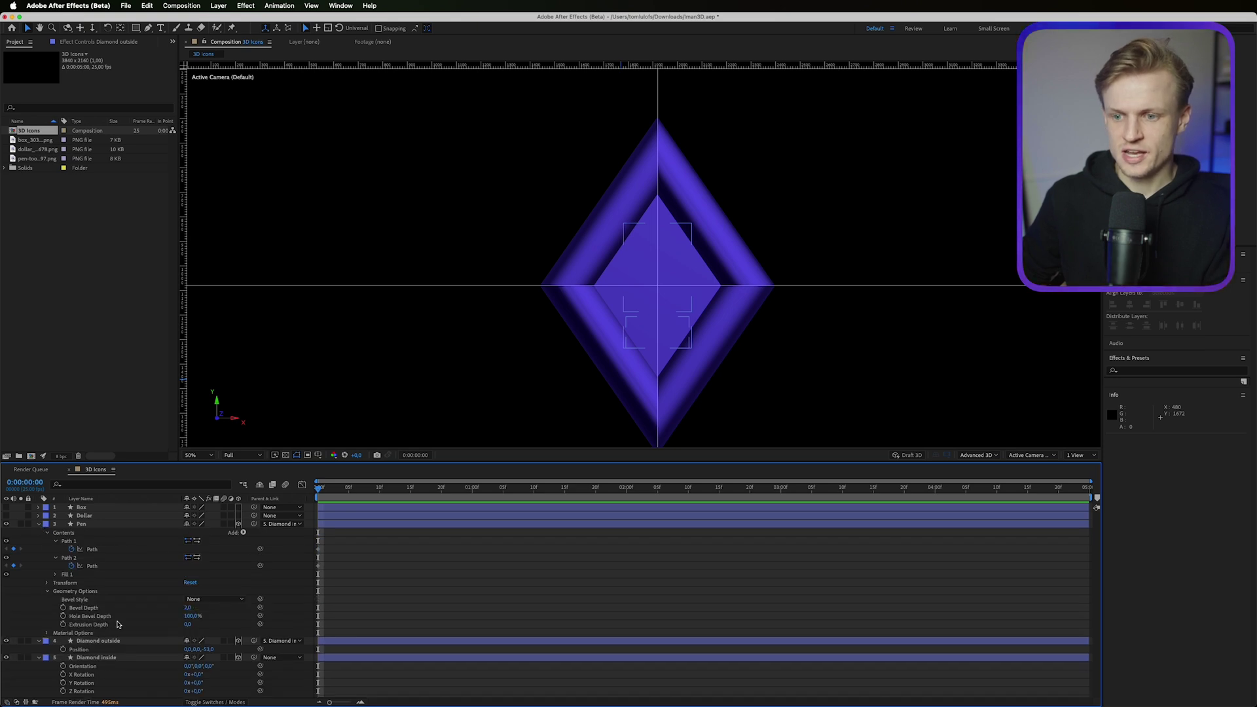
pyautogui.moveTo(188, 625); pyautogui.dragTo(225, 619)
pyautogui.click(189, 625)
pyautogui.press('Return')
# Turn the Diamond inside layer to a Y Rotation of about -48° and bring the Pen icon into close view.
pyautogui.click(95, 517)
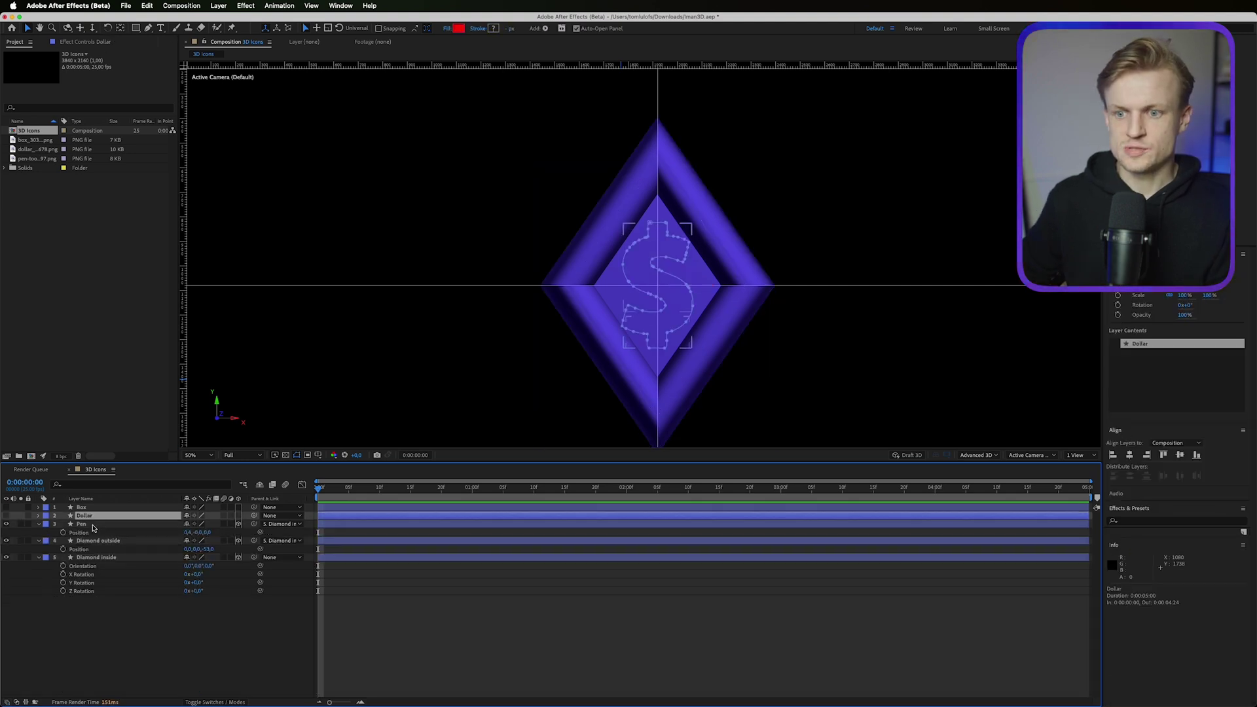
pyautogui.click(94, 525)
pyautogui.moveTo(209, 534); pyautogui.dragTo(209, 534)
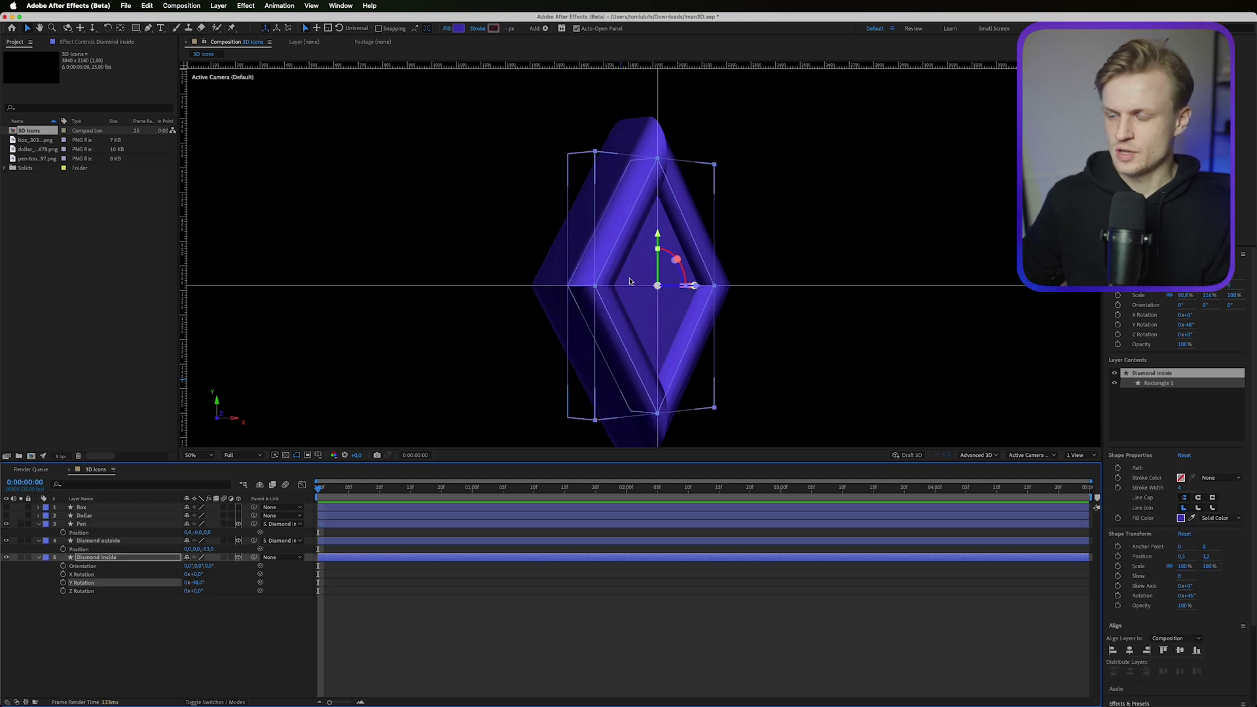
pyautogui.press('.')
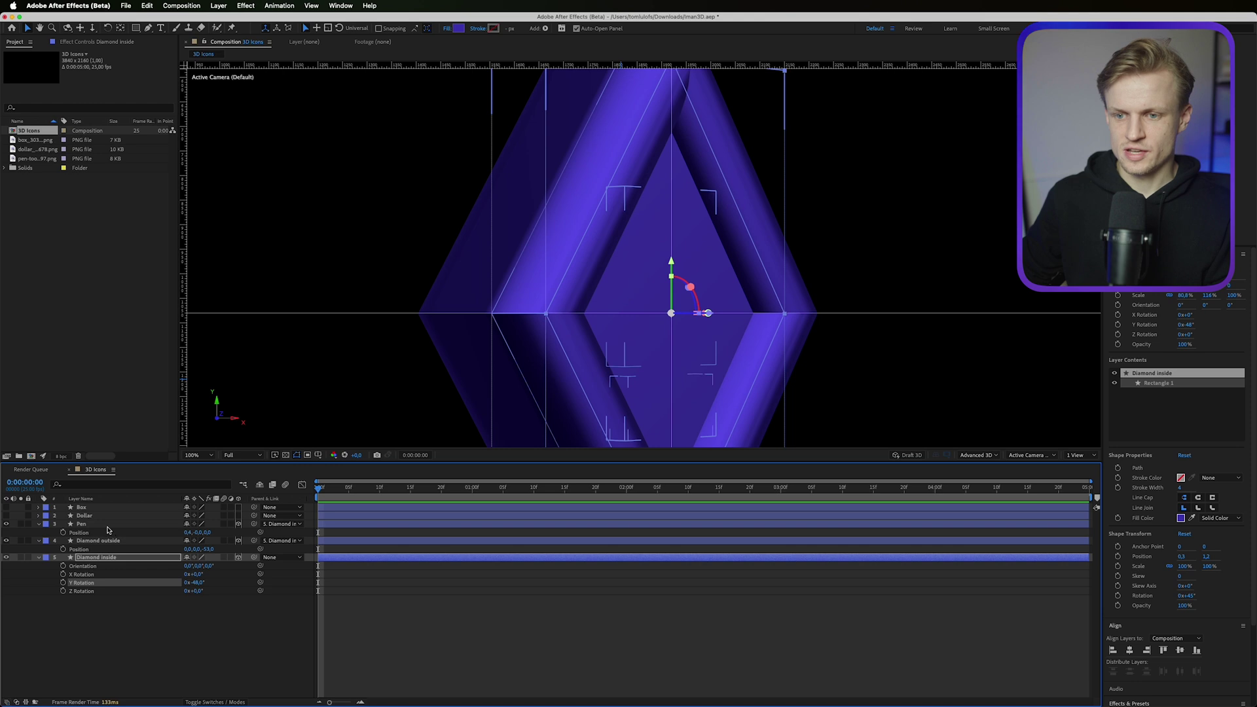
# Move the Pen layer forward to a Z Position of about -50 and scale it down to about 80.4, 56, 65%.
pyautogui.click(108, 525)
pyautogui.moveTo(208, 533)
pyautogui.mouseDown()
pyautogui.moveTo(167, 533)
pyautogui.moveTo(187, 532)
pyautogui.mouseUp()
pyautogui.press('s')
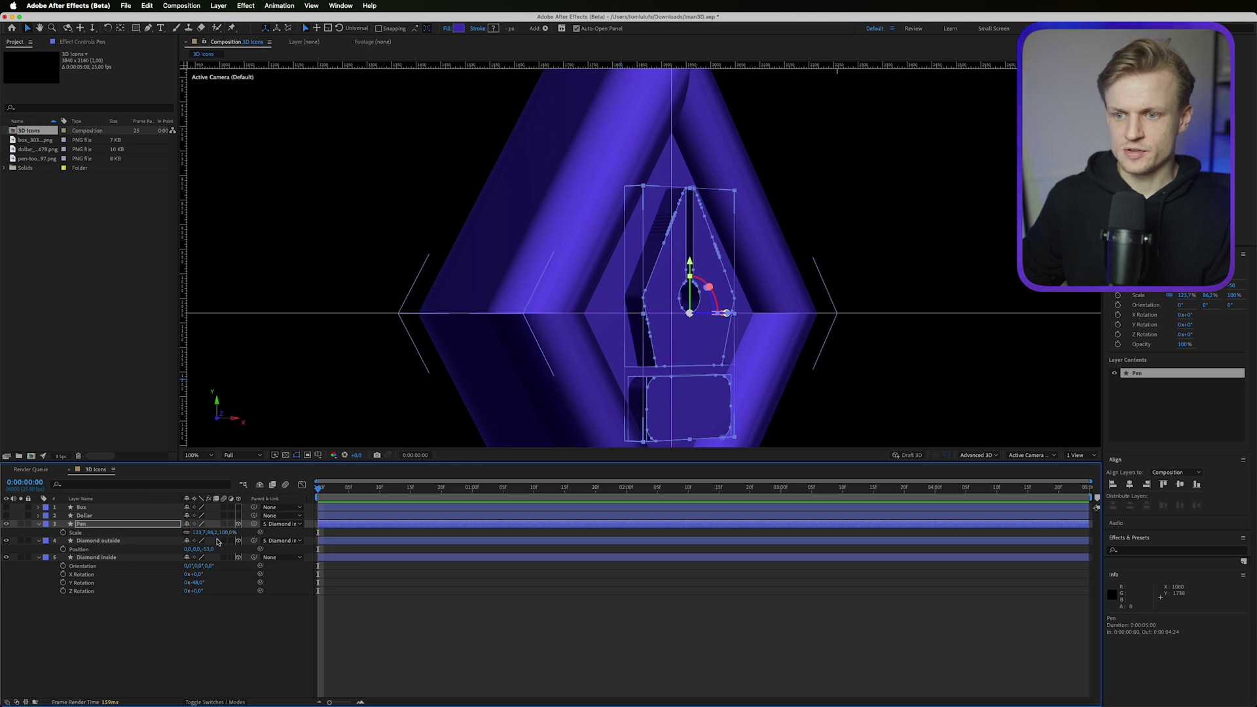
pyautogui.moveTo(227, 533); pyautogui.dragTo(218, 536)
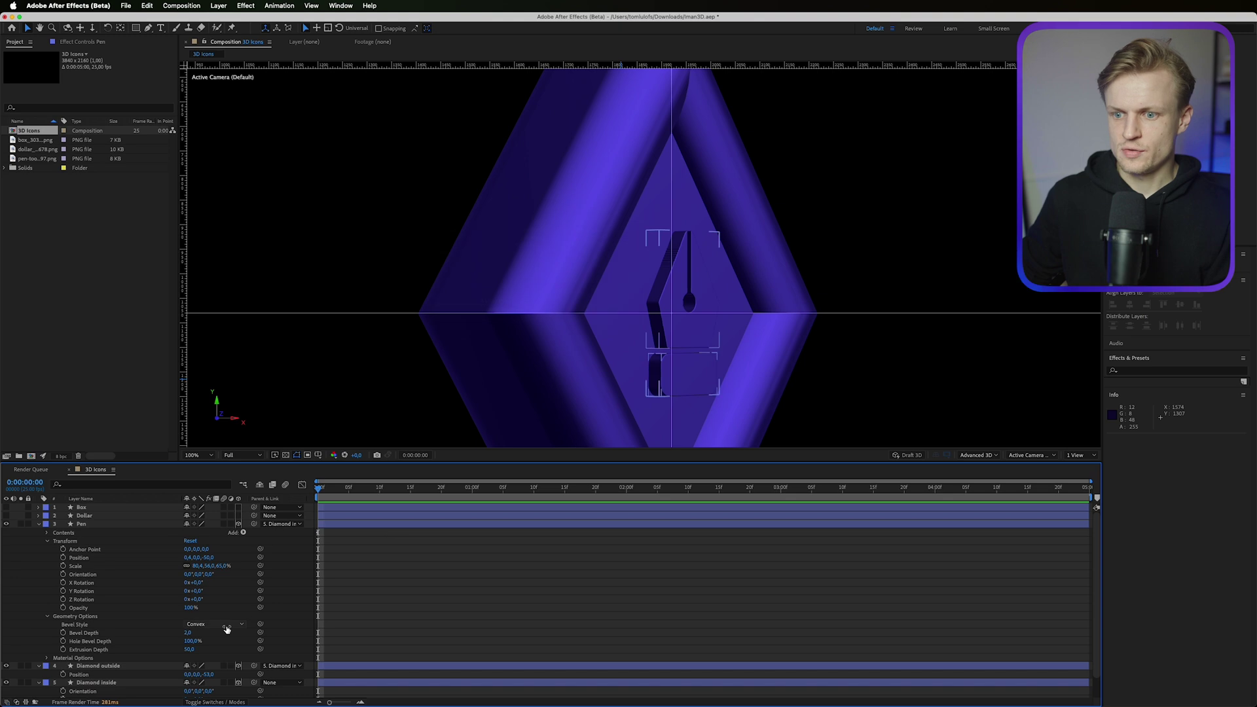
# Give the Pen layer a Convex bevel with a larger Bevel Depth, and collapse its properties.
pyautogui.moveTo(188, 633); pyautogui.dragTo(230, 632)
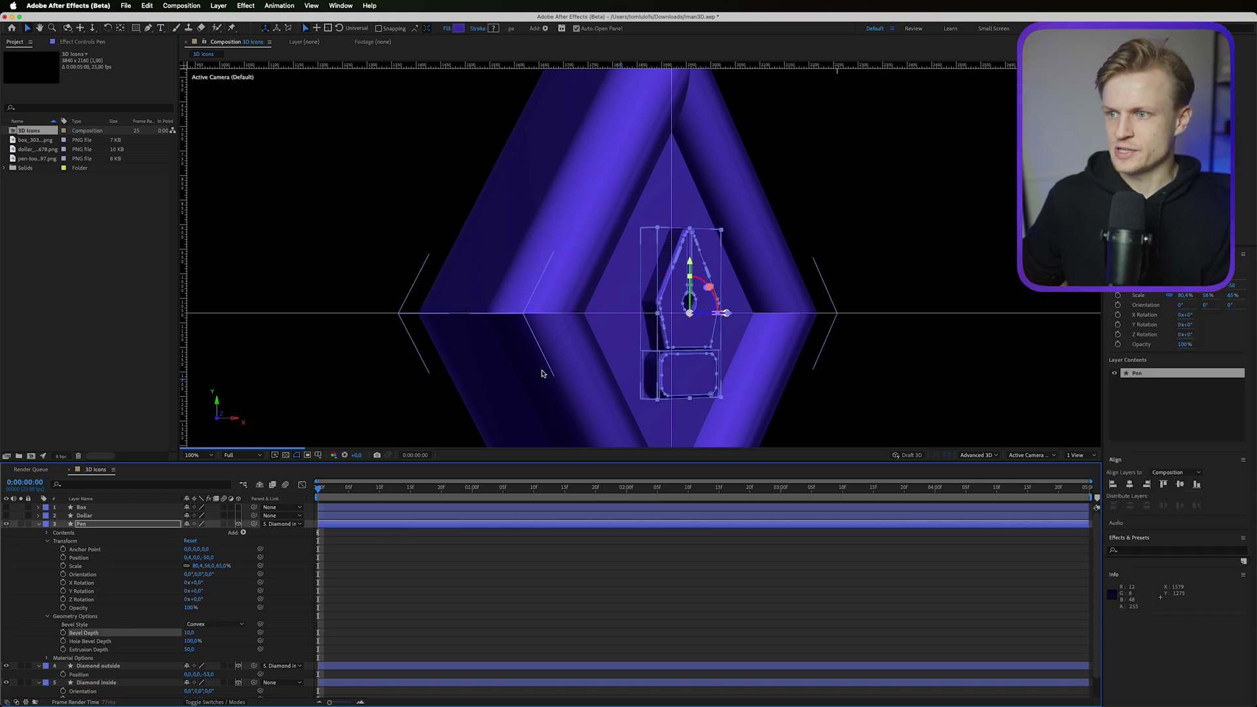
pyautogui.click(778, 602)
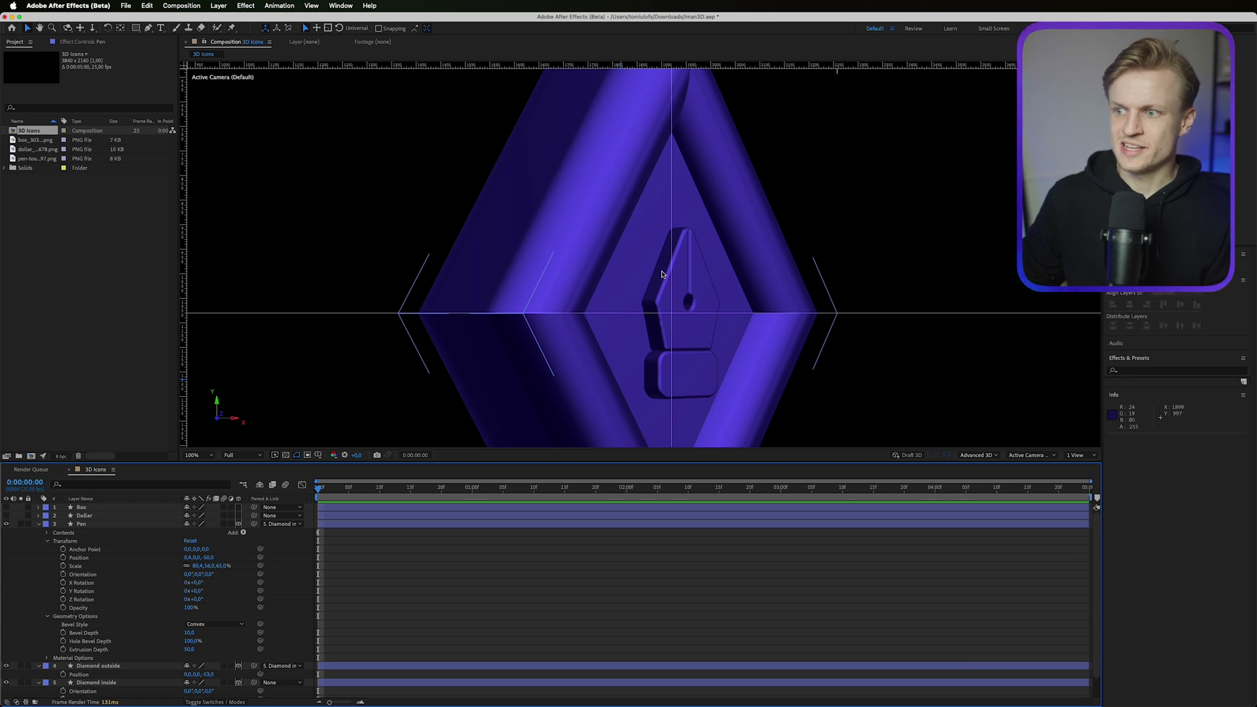
pyautogui.click(671, 285)
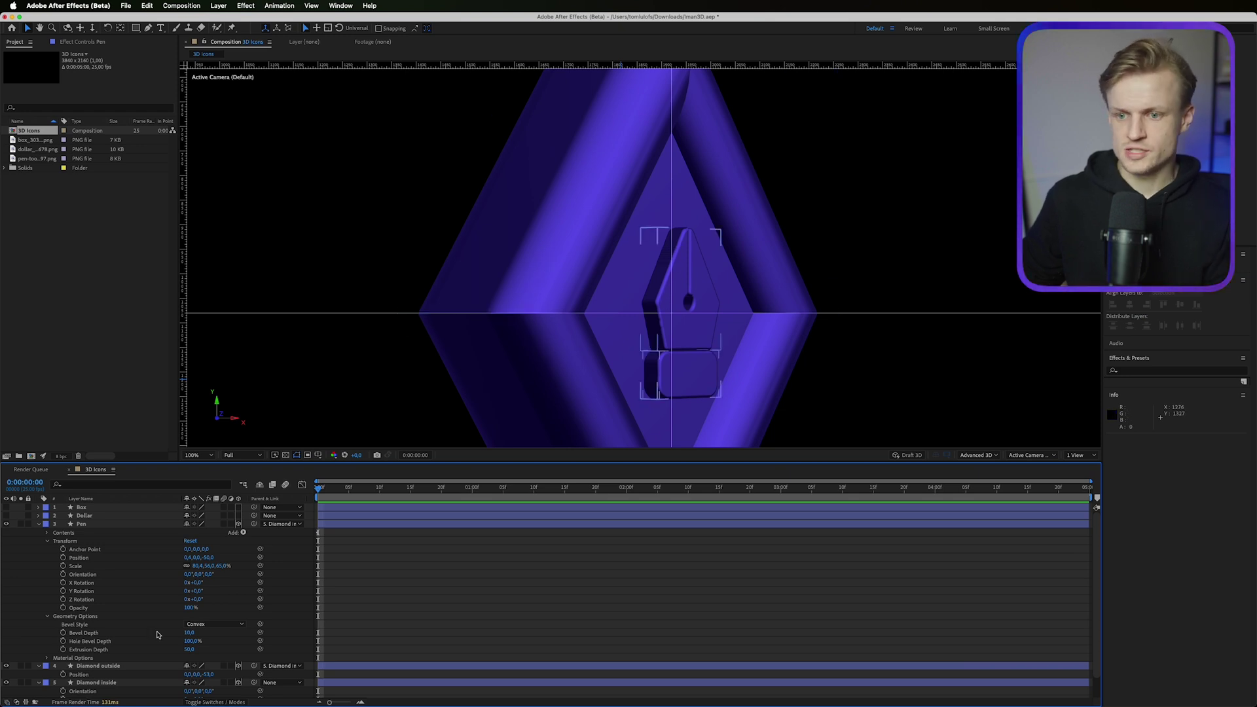
pyautogui.click(74, 617)
pyautogui.press('u')
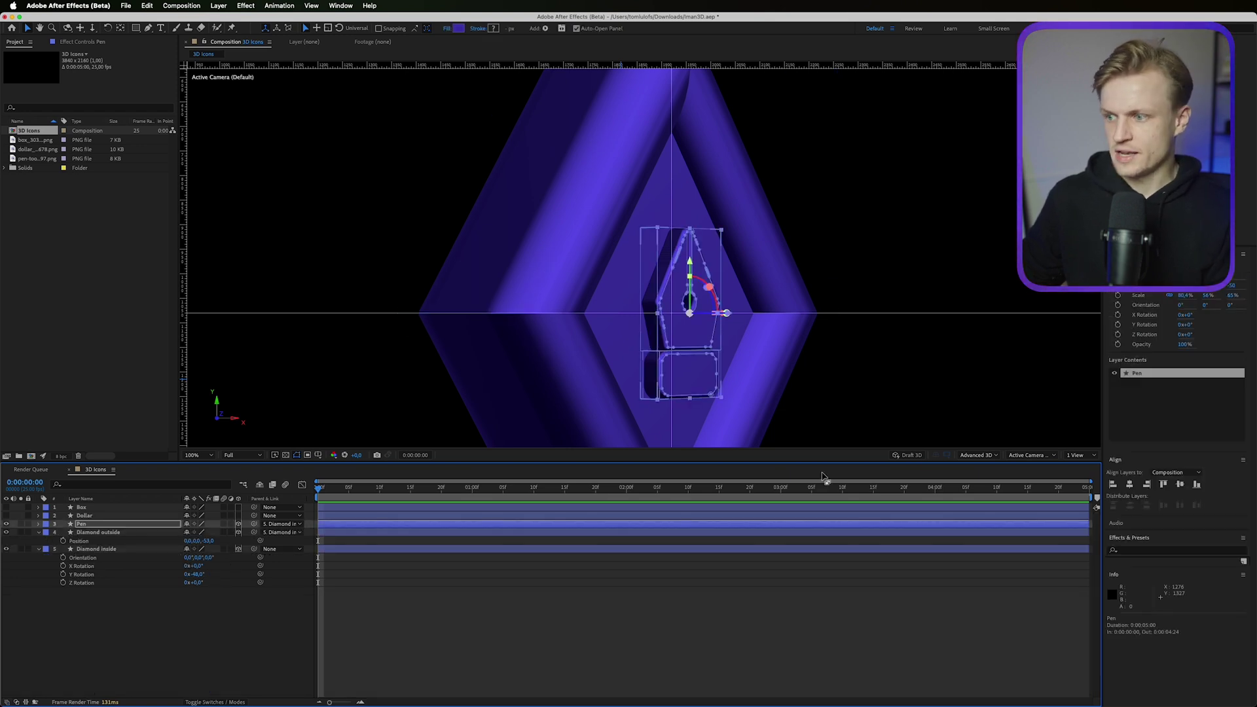
# Return the Diamond inside layer to a Y Rotation of 0° and deselect it.
pyautogui.click(976, 456)
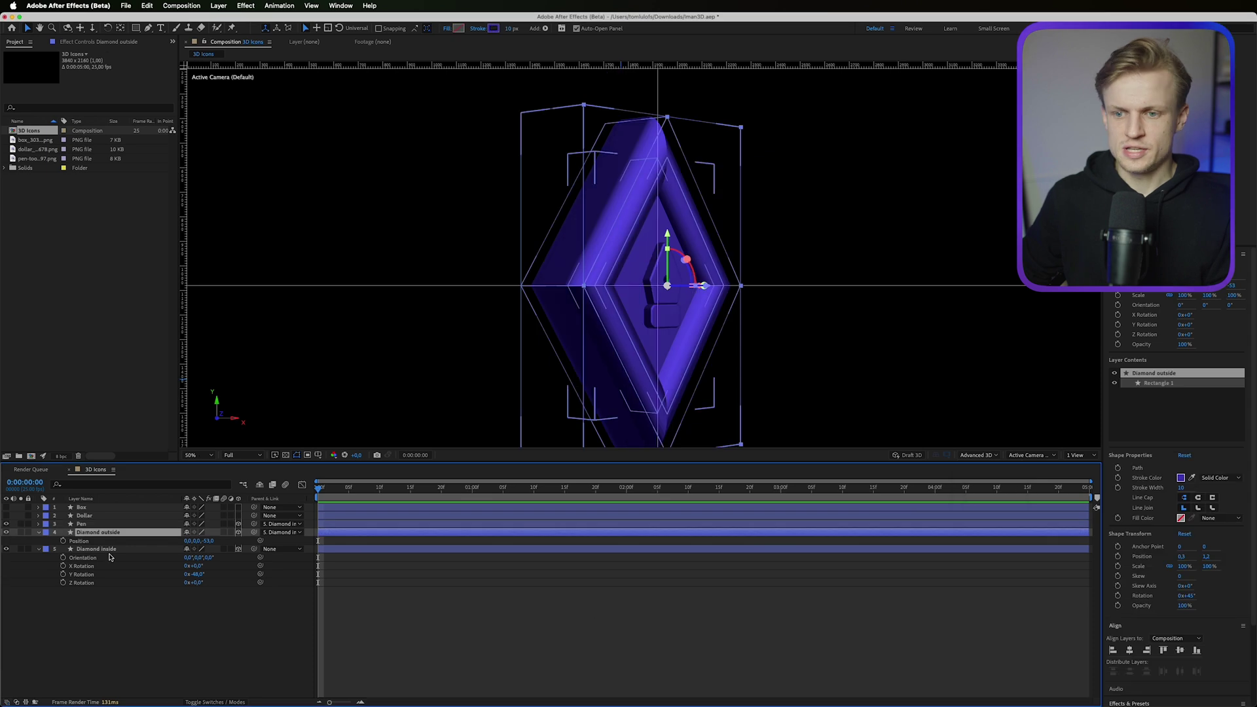
pyautogui.click(112, 550)
pyautogui.click(196, 574)
pyautogui.write('0')
pyautogui.press('Return')
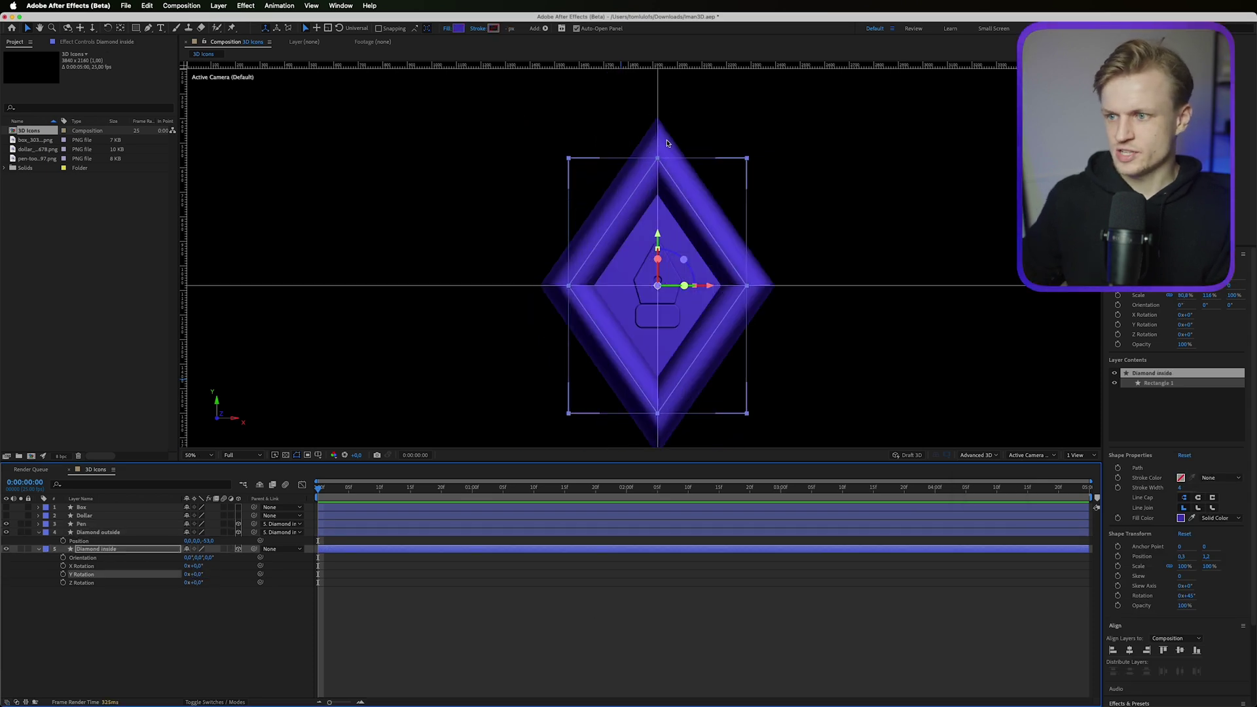
pyautogui.click(648, 560)
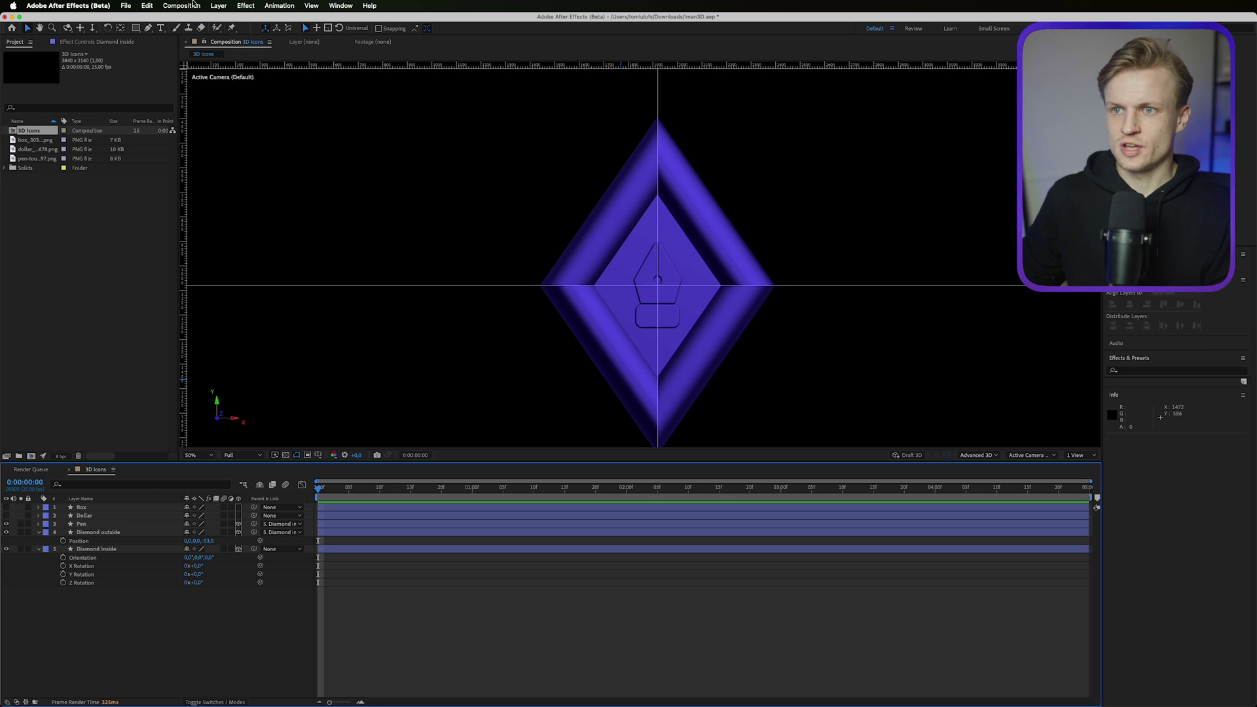
# Add a light of type Spot to the composition with its default settings.
pyautogui.click(218, 5)
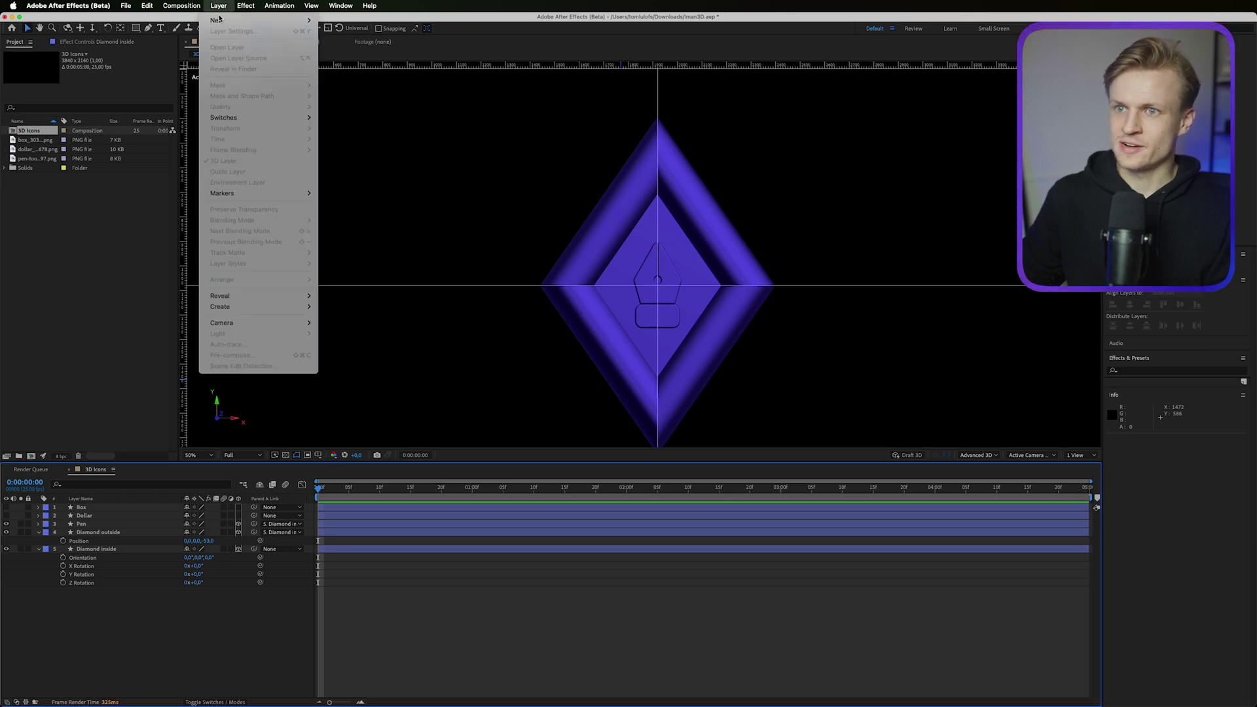
pyautogui.moveTo(219, 19)
pyautogui.click(341, 41)
pyautogui.click(481, 174)
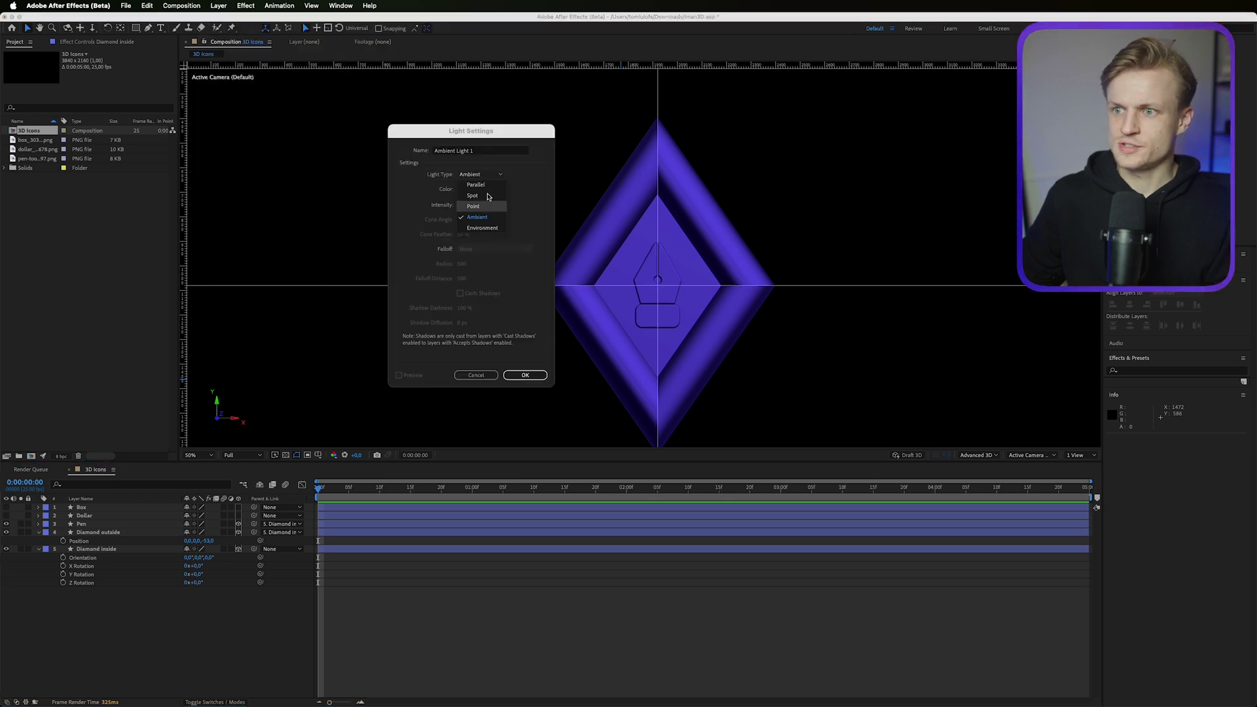
pyautogui.click(487, 196)
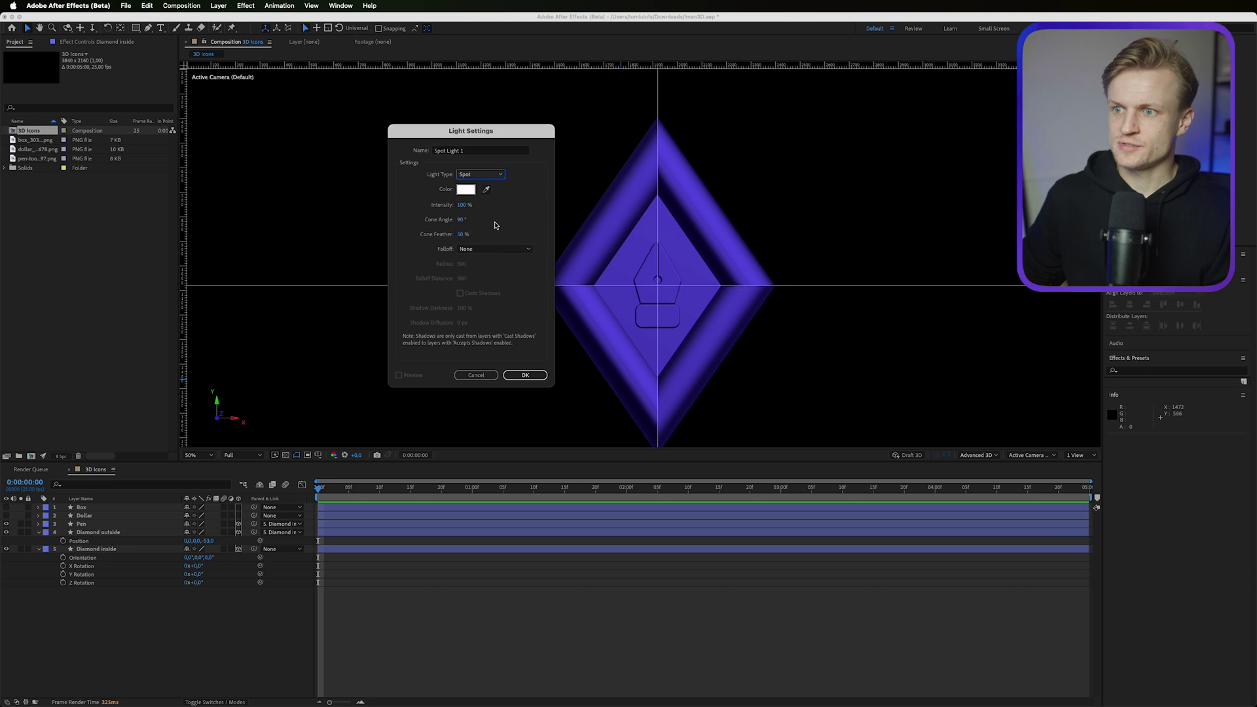
pyautogui.click(525, 375)
pyautogui.press(',')
# Try raising the Intensity of the spot light in its Light Options, and undo the change.
pyautogui.click(38, 508)
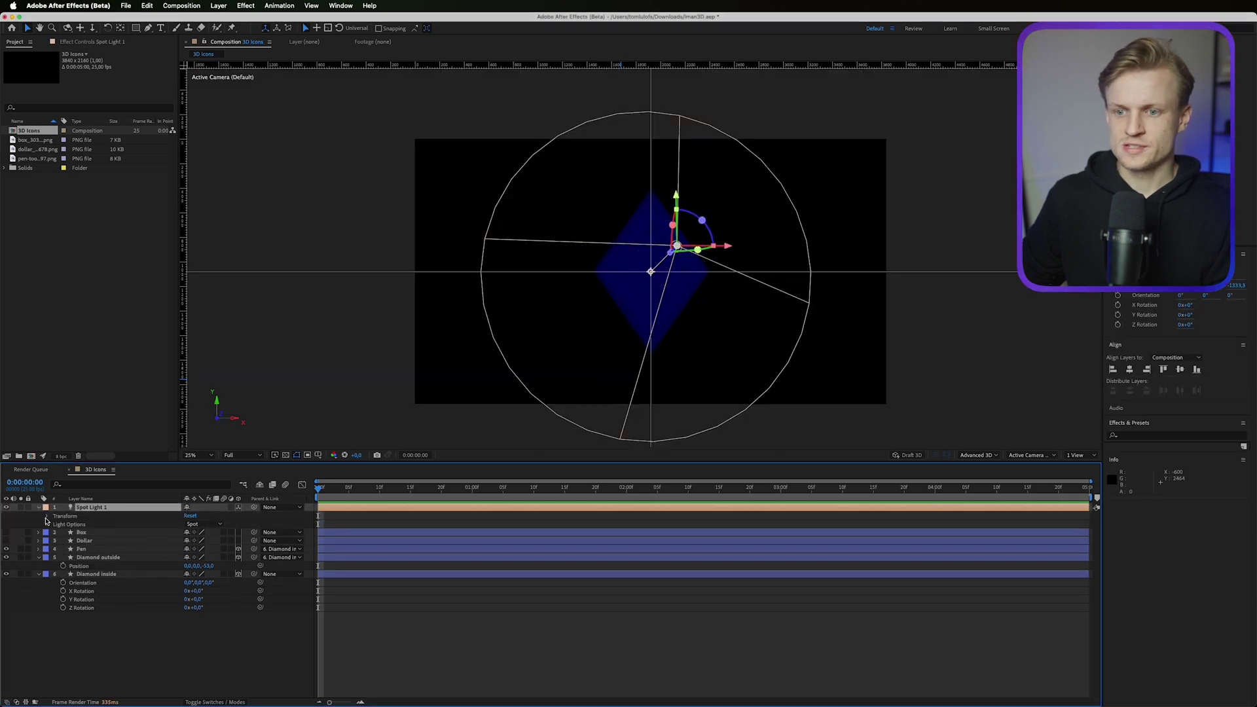
pyautogui.click(47, 523)
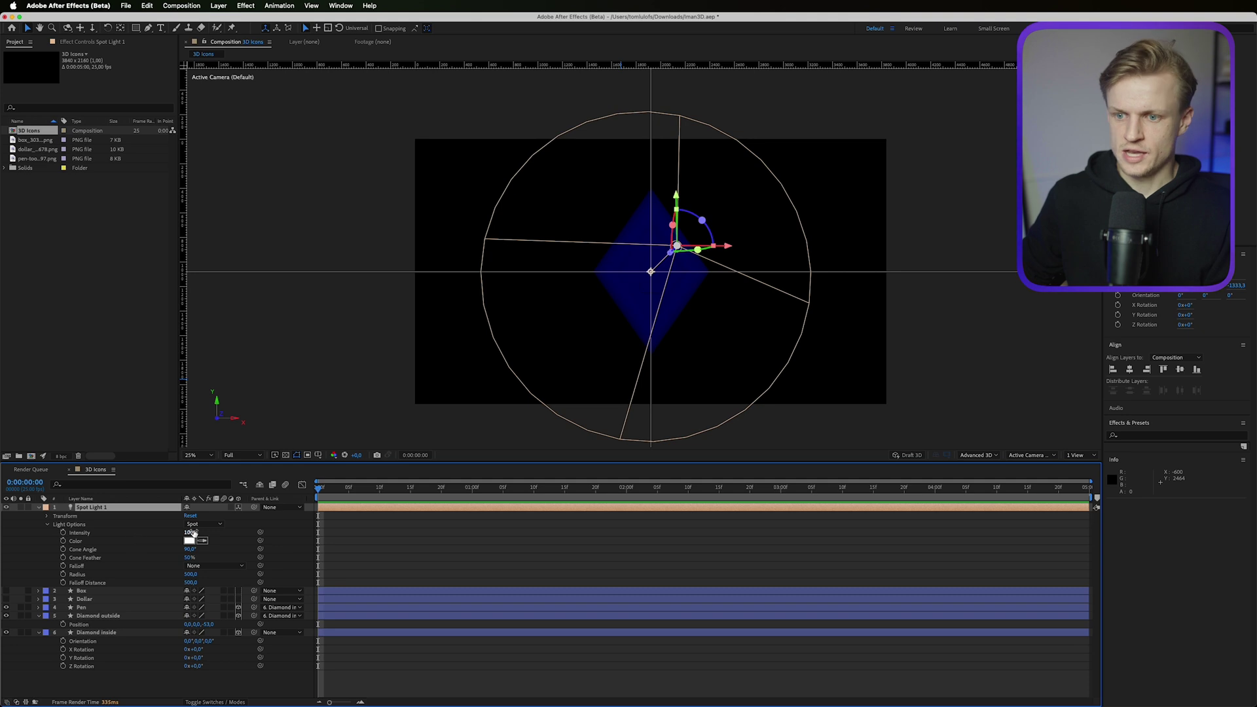
pyautogui.moveTo(193, 533); pyautogui.dragTo(262, 530)
pyautogui.press('super+z')
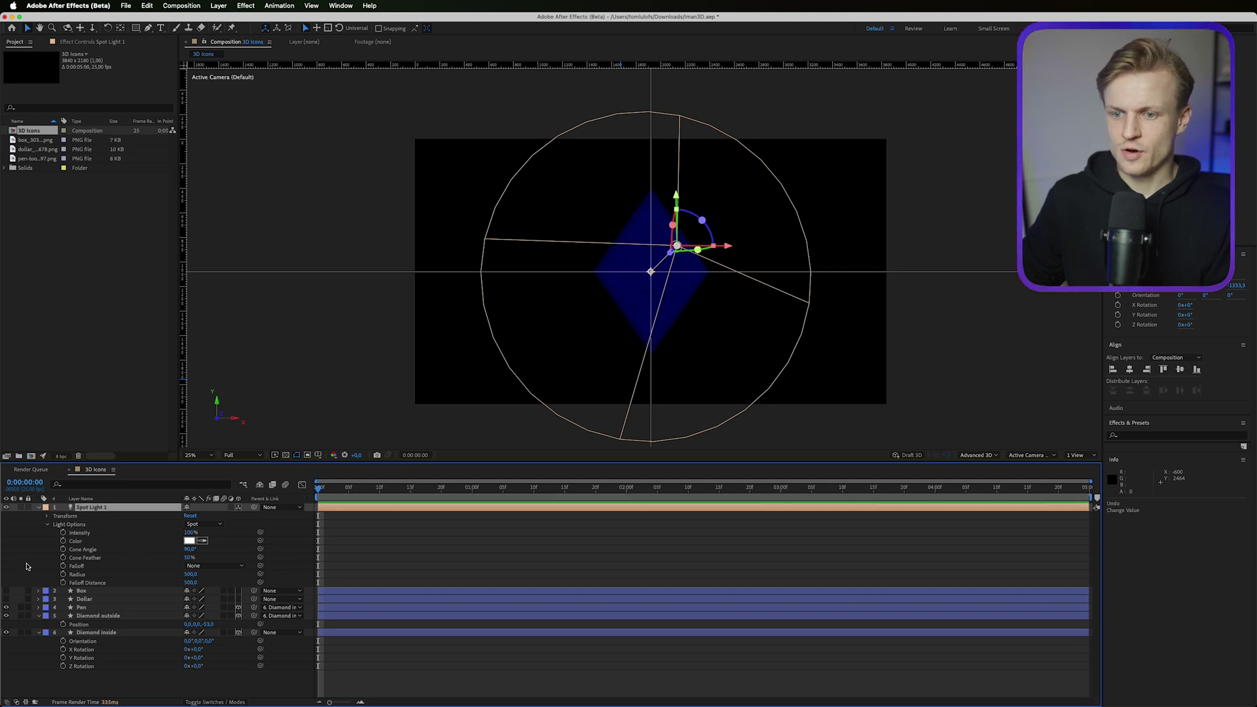
# Examine the spot light's Falloff, Radius, Cone Angle and Intensity properties.
pyautogui.click(207, 567)
pyautogui.click(199, 574)
pyautogui.click(123, 549)
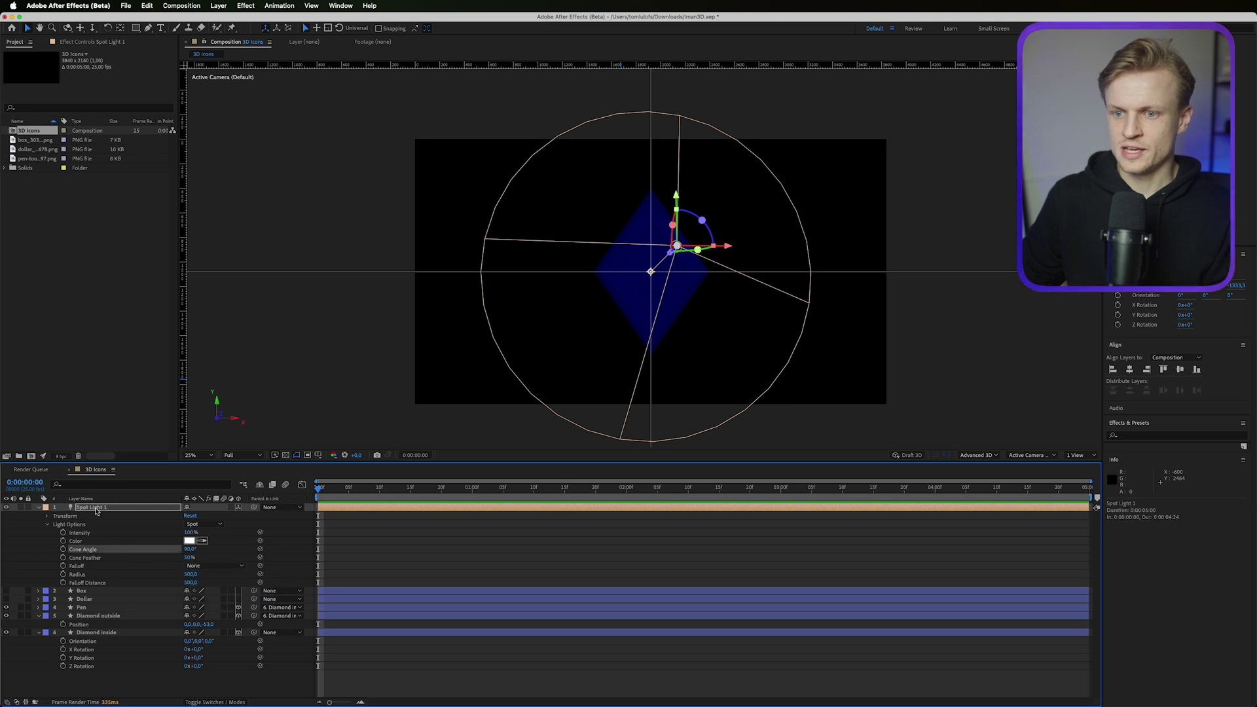
pyautogui.click(121, 532)
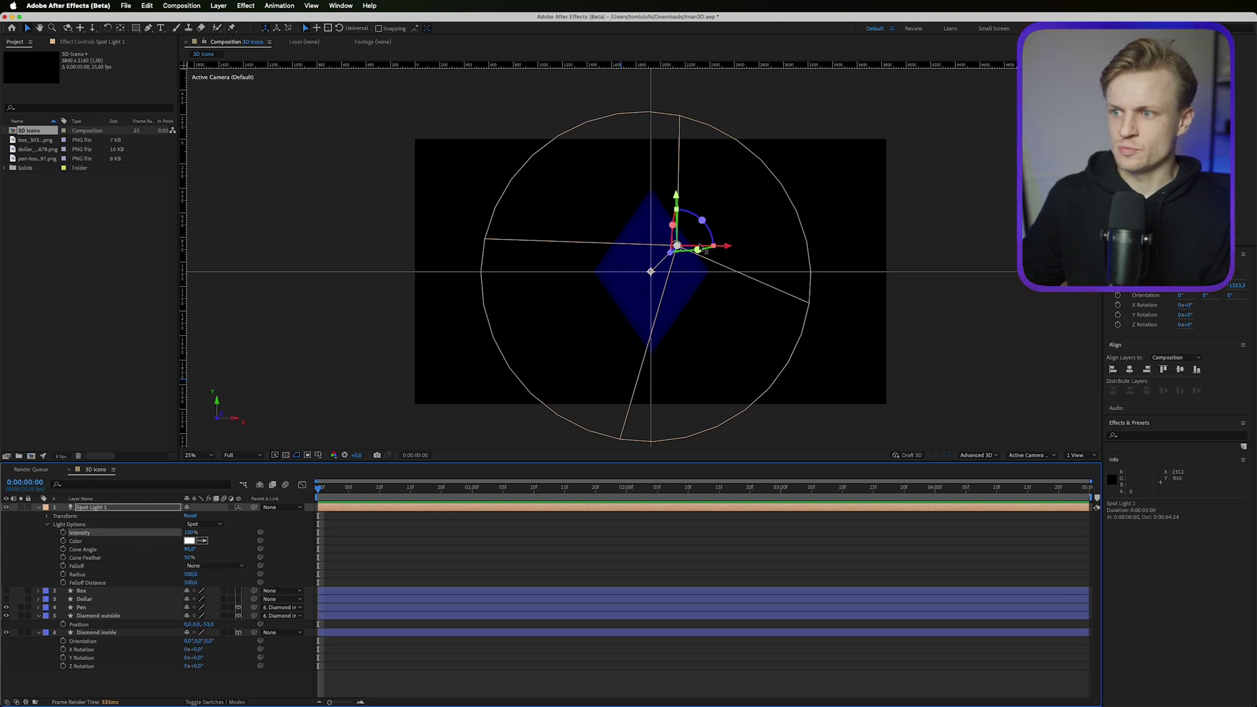
pyautogui.click(45, 521)
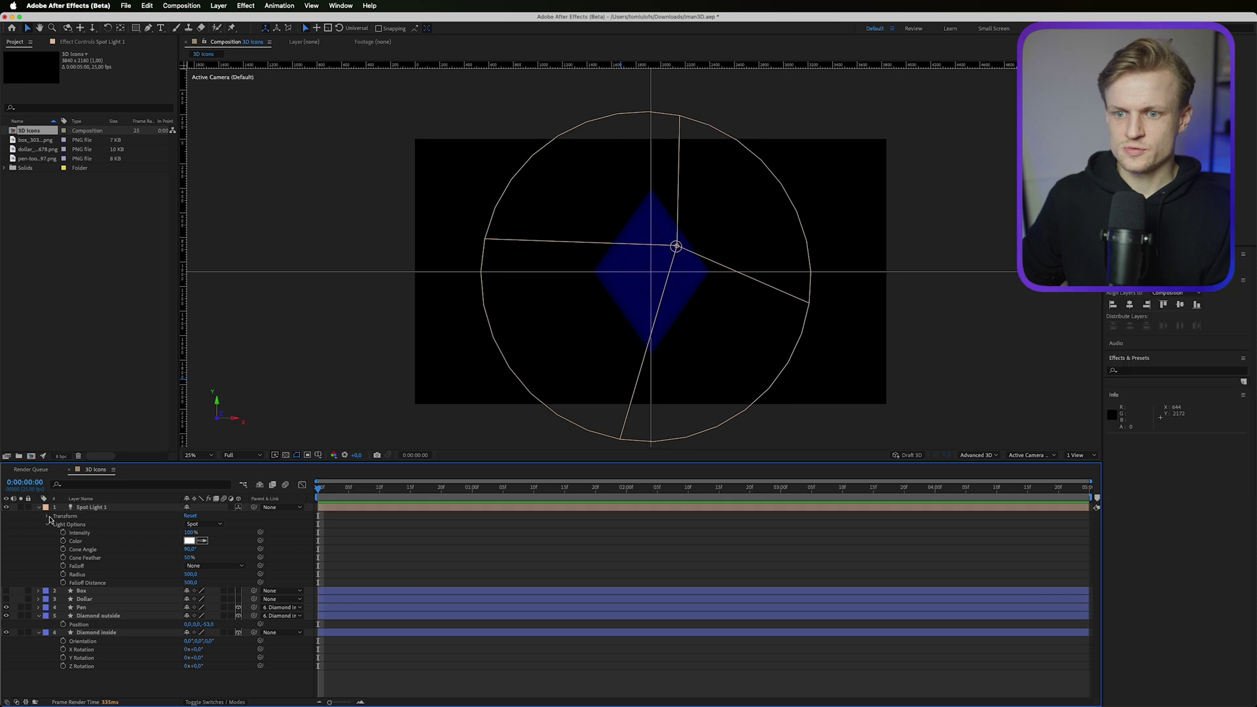
# Move Spot Light 1 above and to the right of the diamond, near 2709, -160, -236, and set its Intensity to 299%.
pyautogui.click(46, 516)
pyautogui.click(78, 532)
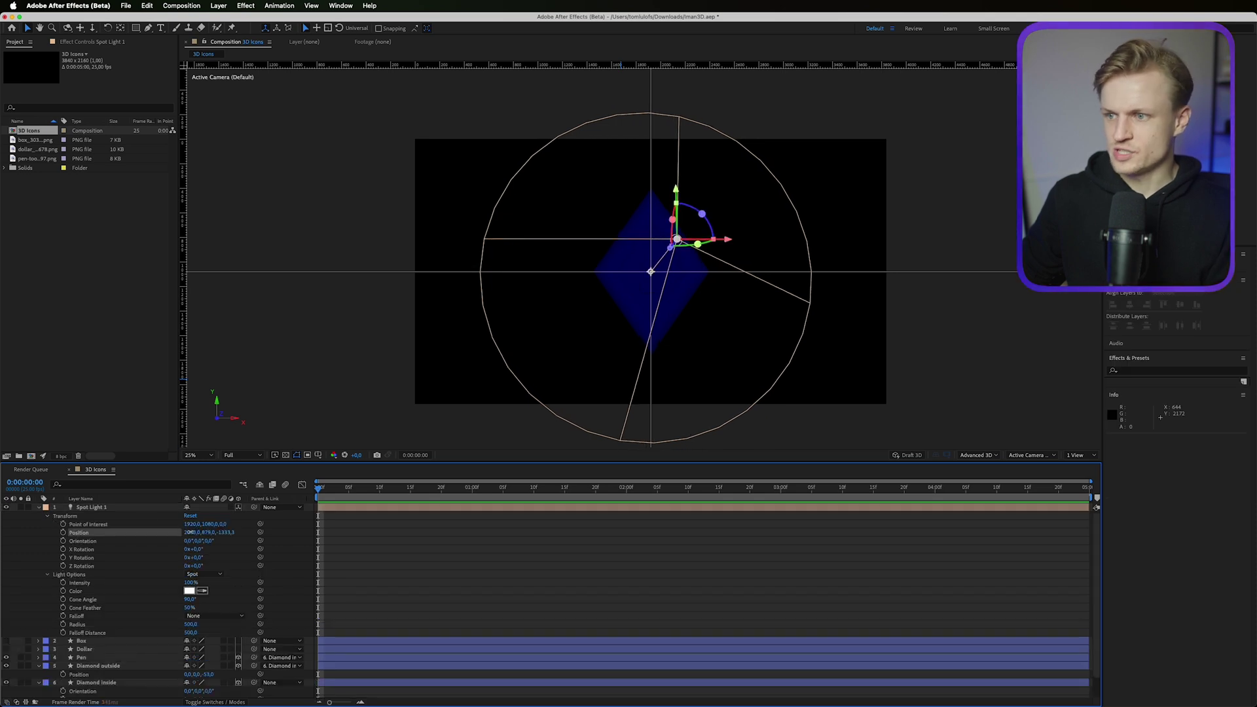
pyautogui.moveTo(226, 533); pyautogui.dragTo(140, 532)
pyautogui.moveTo(189, 582); pyautogui.dragTo(259, 572)
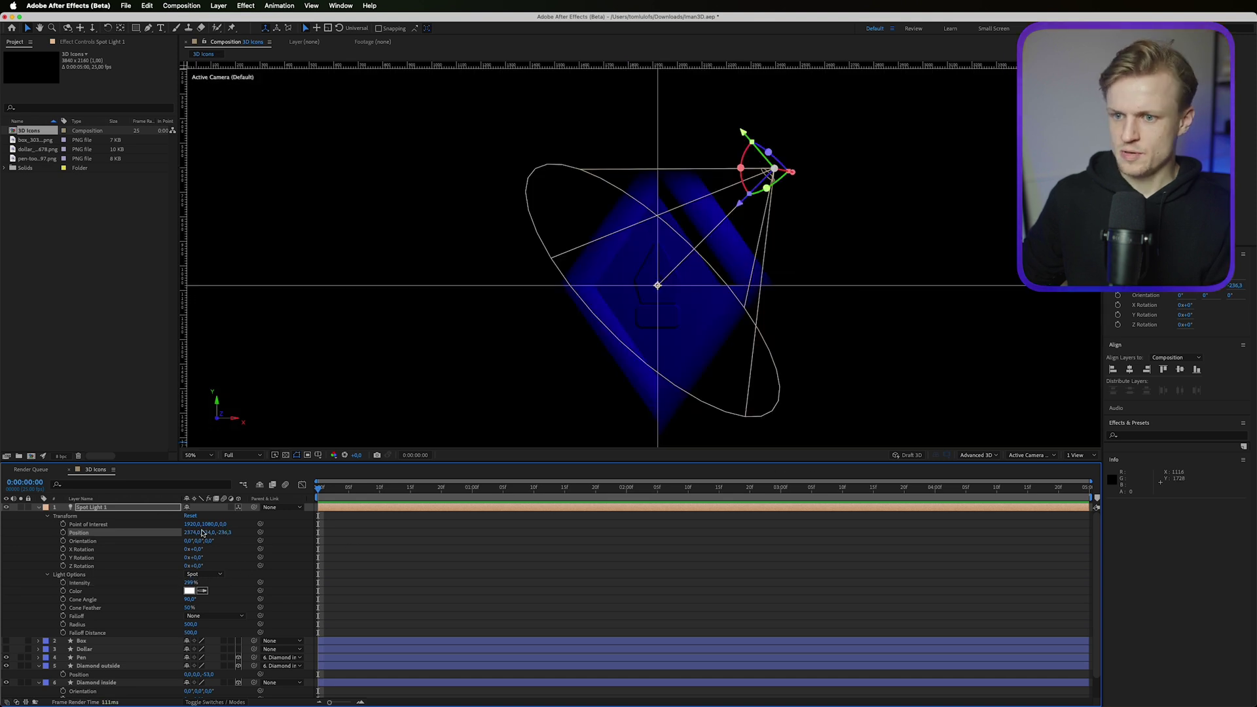
pyautogui.moveTo(202, 532); pyautogui.dragTo(92, 545)
pyautogui.scroll(-2, 870, 170)
pyautogui.press('.')
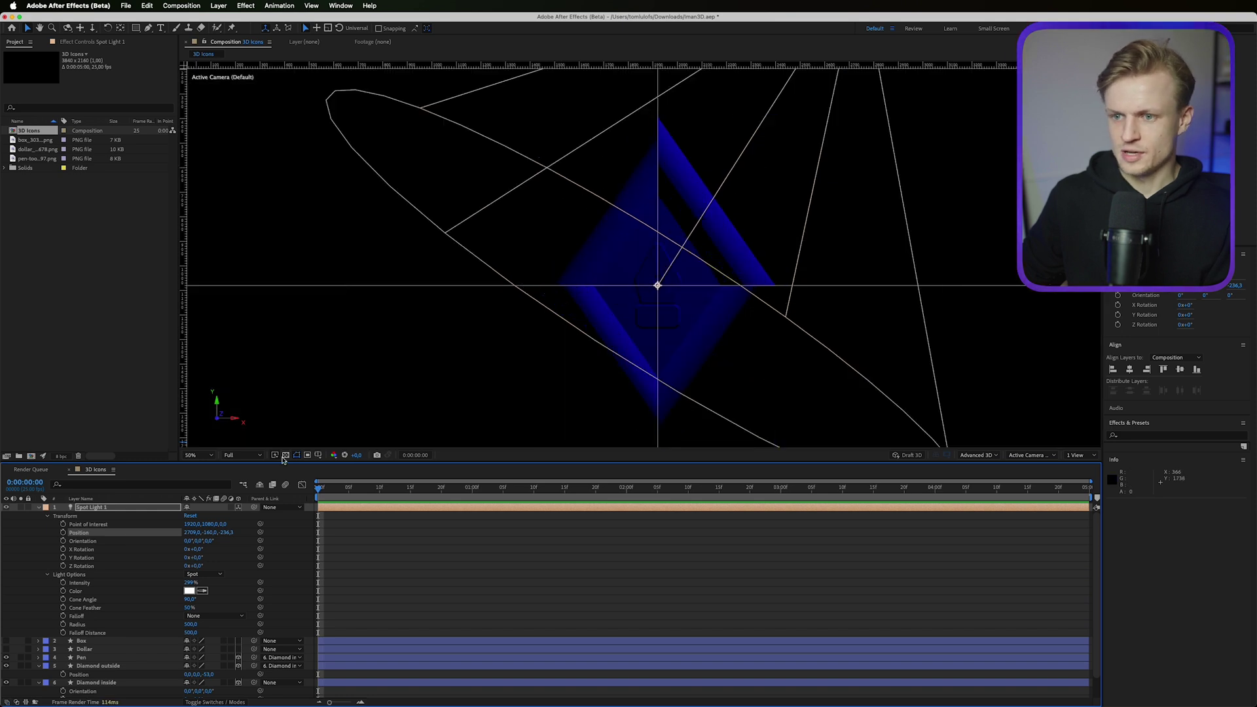
# Toggle the transparency grid on and off to check the lit diamond against its background.
pyautogui.click(285, 456)
pyautogui.click(285, 455)
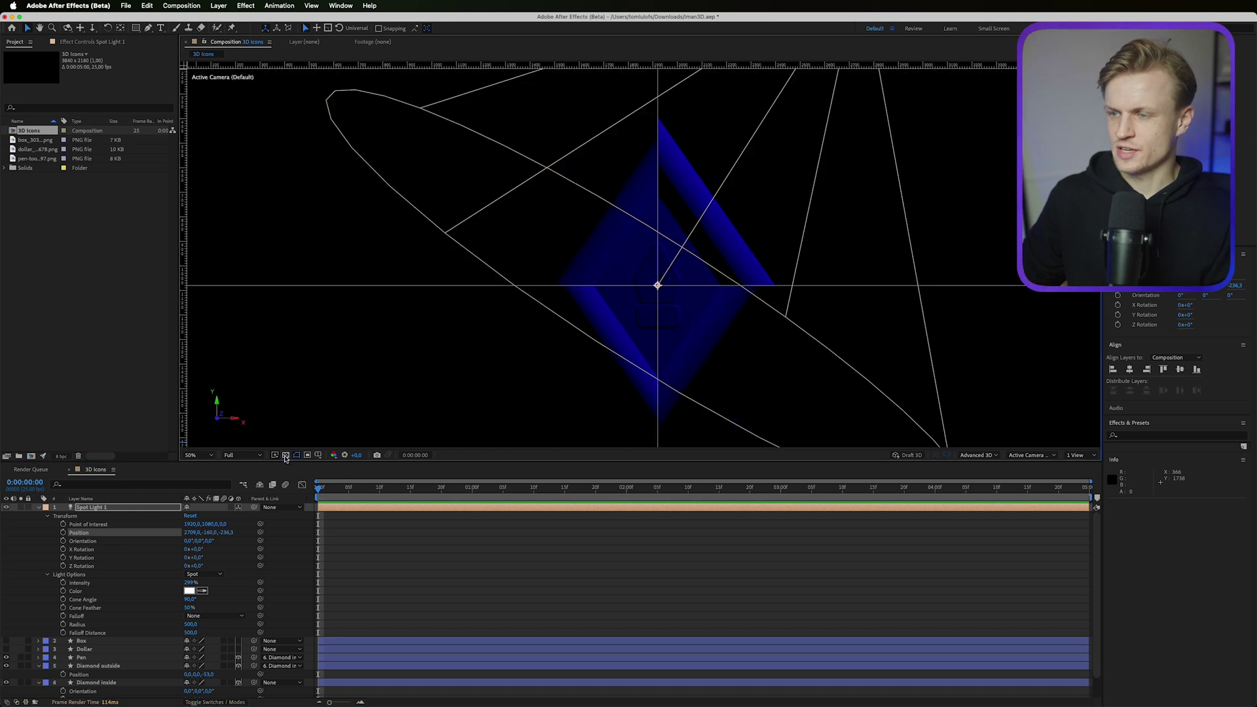
pyautogui.click(285, 456)
pyautogui.click(285, 456)
pyautogui.press(',')
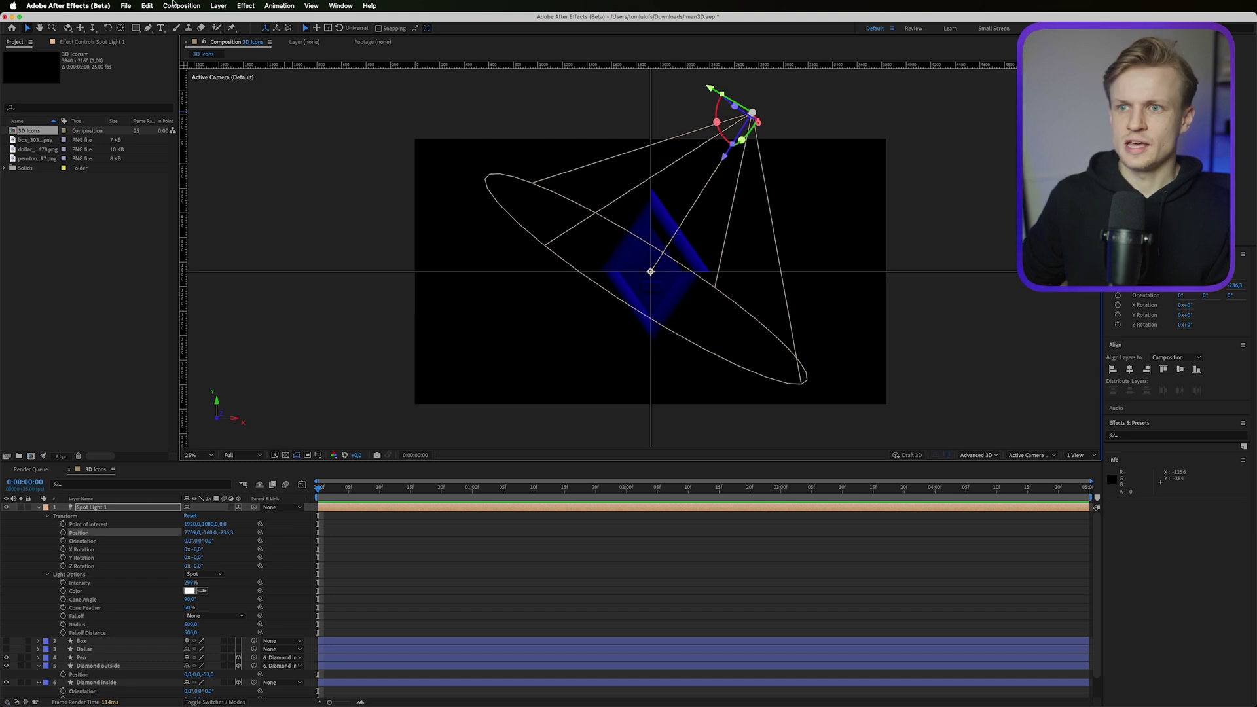
# Add a light of type Point to the composition with its default settings.
pyautogui.click(220, 5)
pyautogui.moveTo(275, 20)
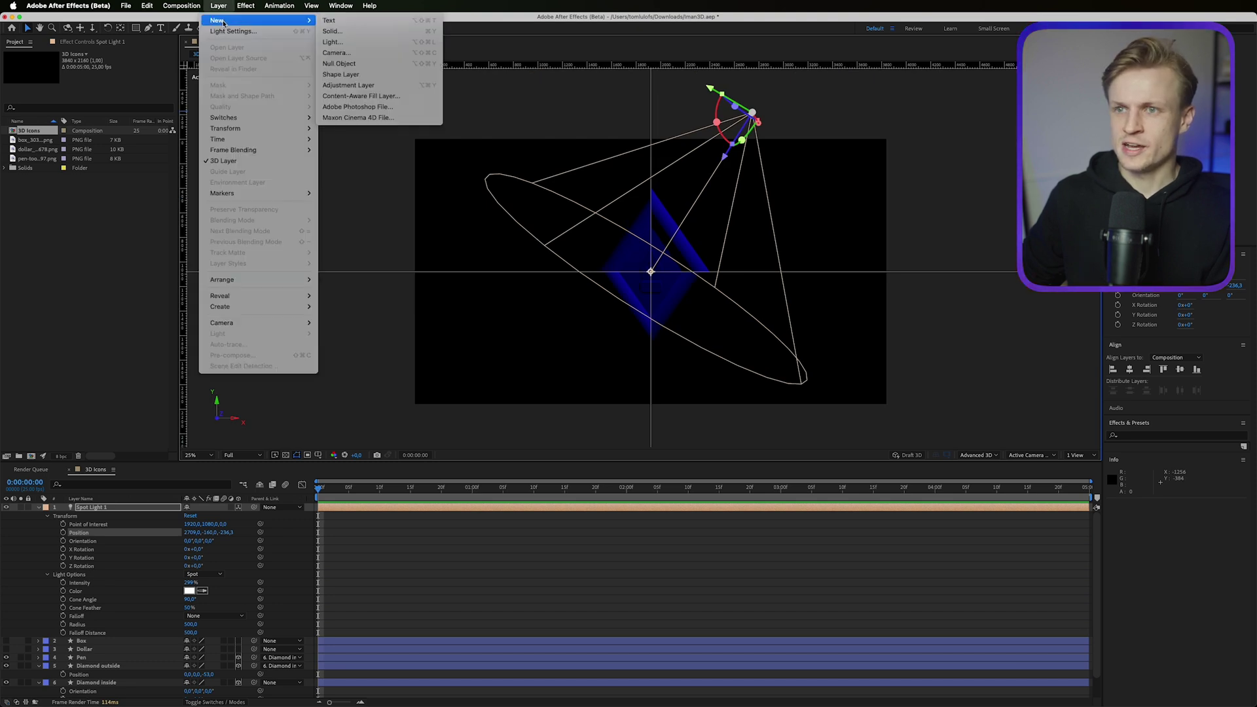
pyautogui.click(364, 42)
pyautogui.click(481, 175)
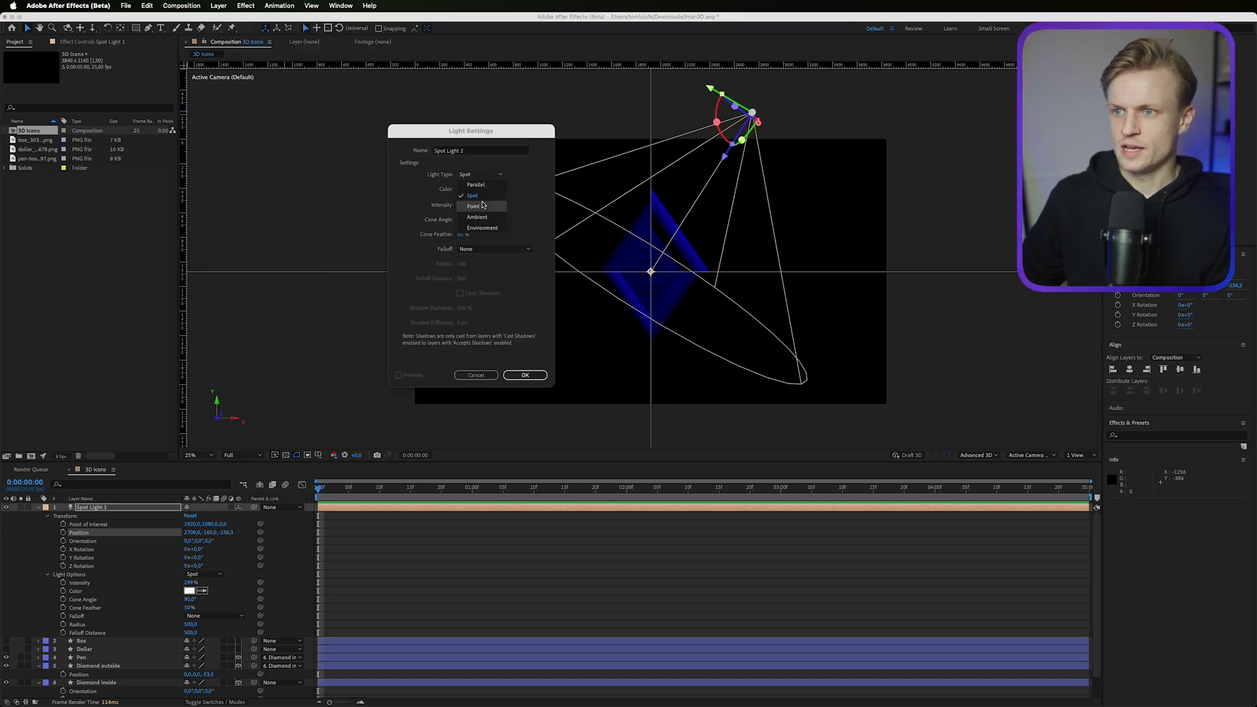
pyautogui.click(472, 206)
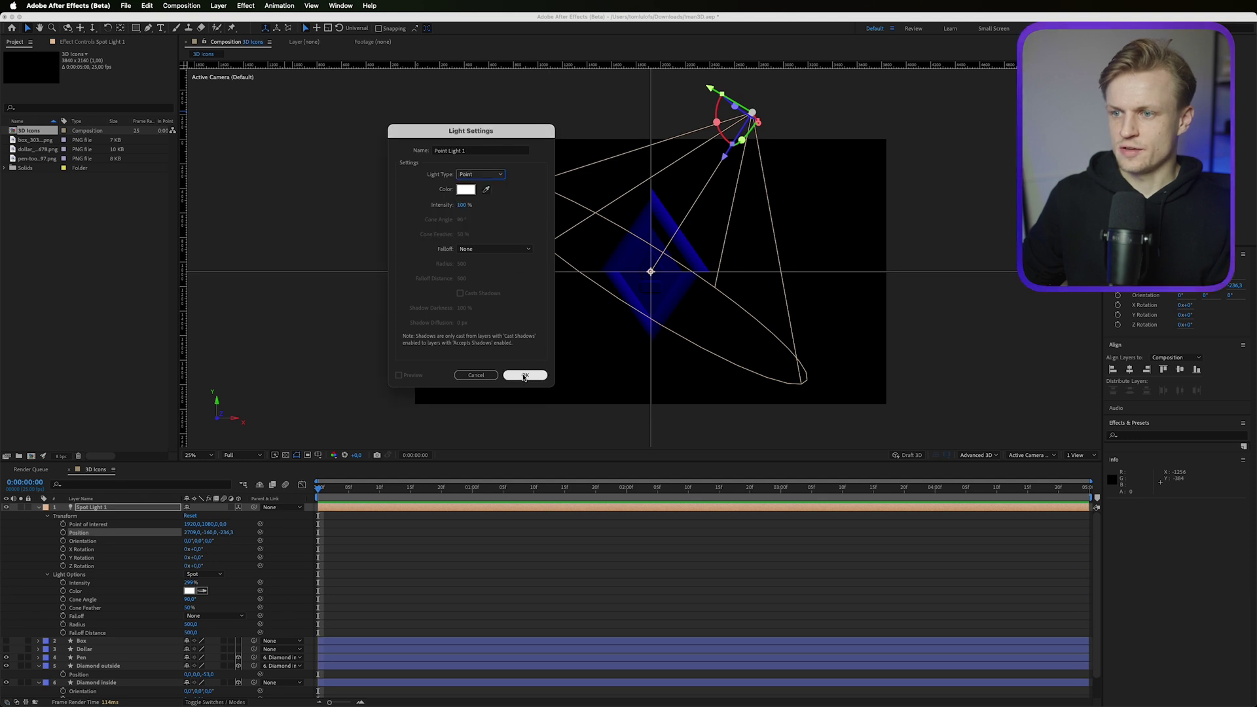
pyautogui.click(524, 375)
# Position the point light in front of the diamond at 1909.2, 1086, -3777.3.
pyautogui.press('p')
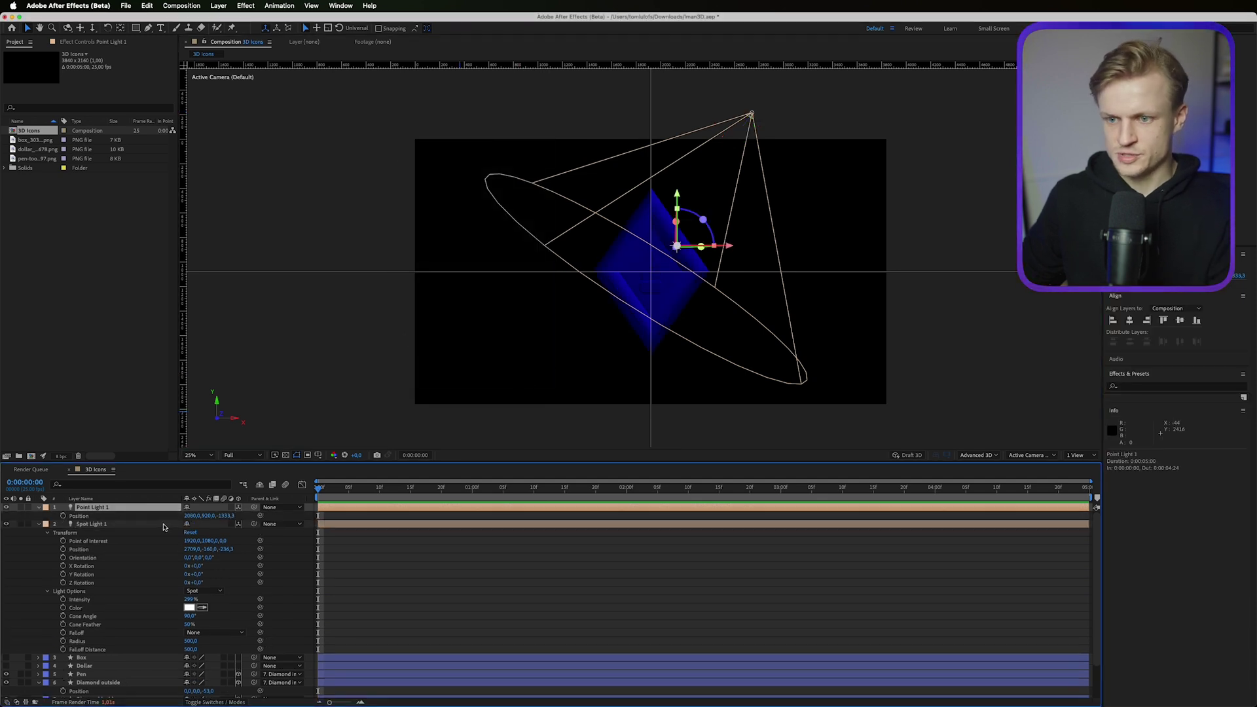
pyautogui.moveTo(209, 516); pyautogui.dragTo(328, 494)
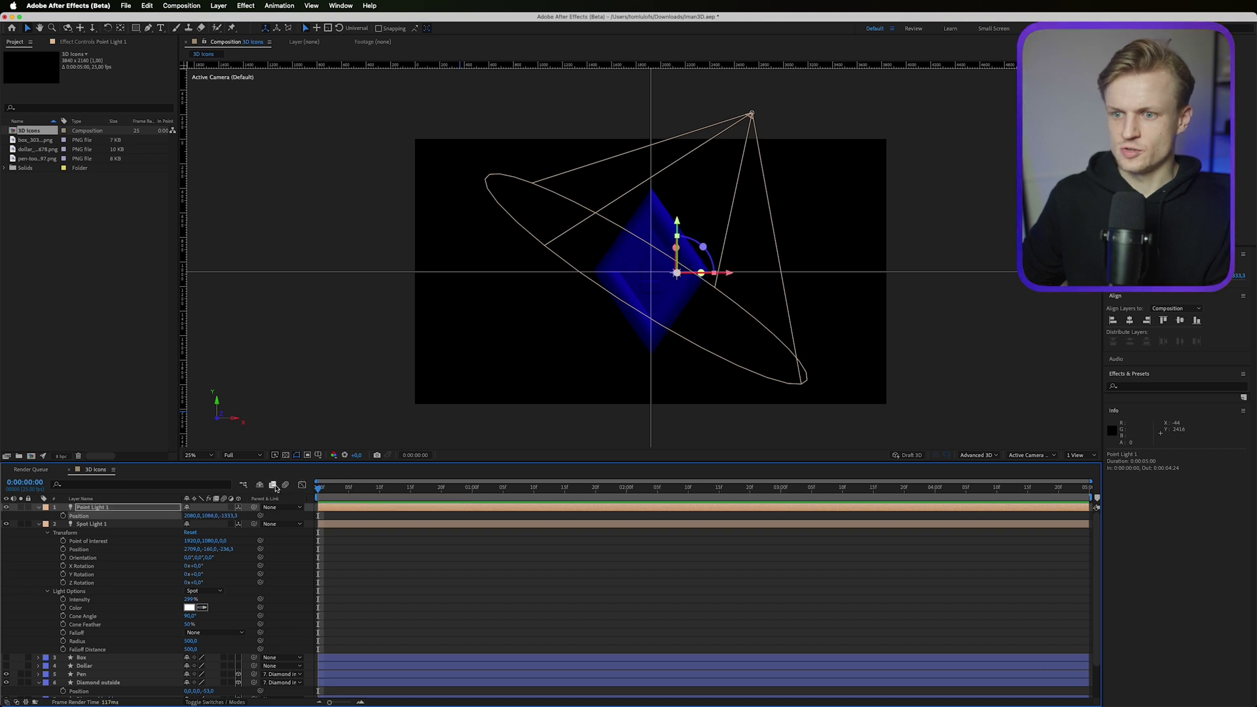
pyautogui.moveTo(189, 516); pyautogui.dragTo(112, 513)
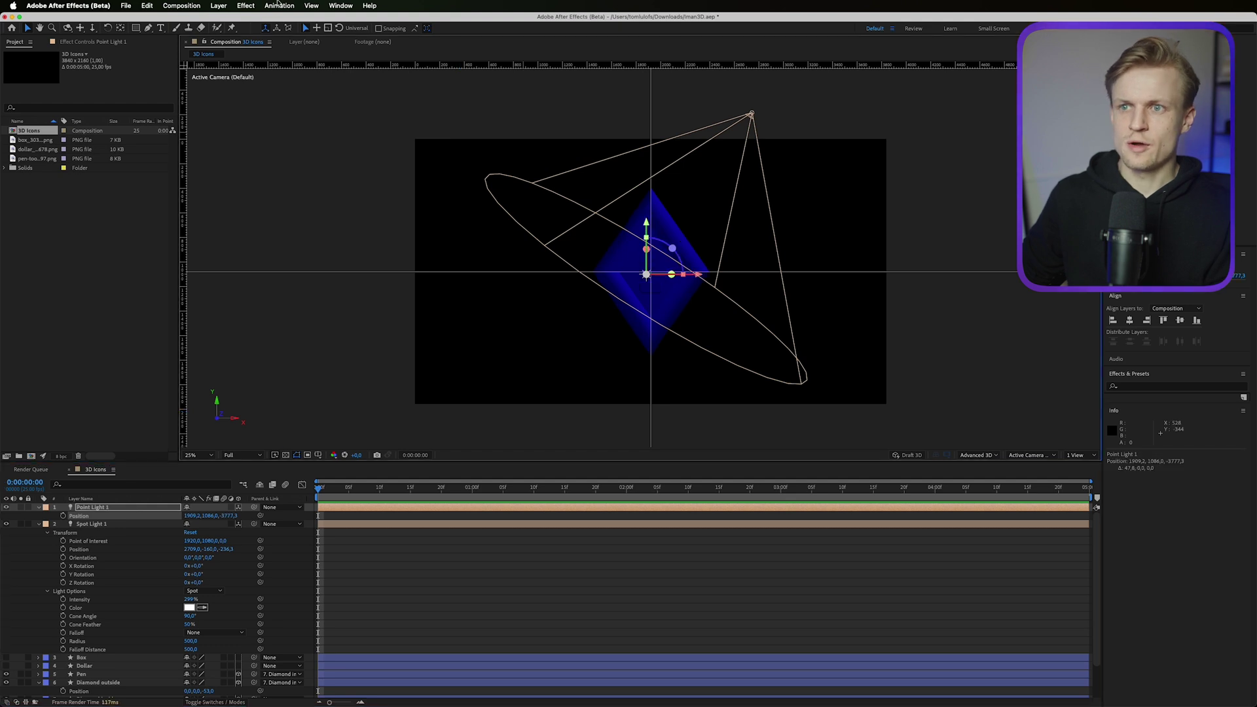
pyautogui.click(278, 5)
pyautogui.moveTo(312, 5)
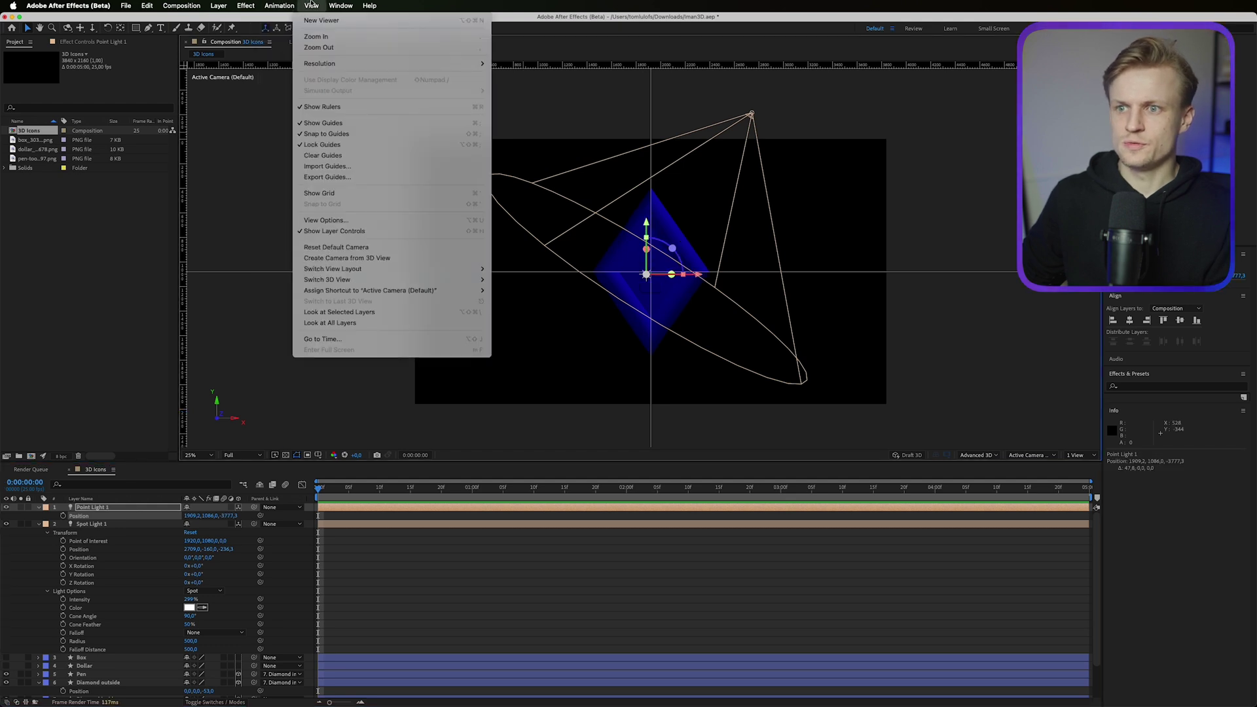
pyautogui.click(353, 124)
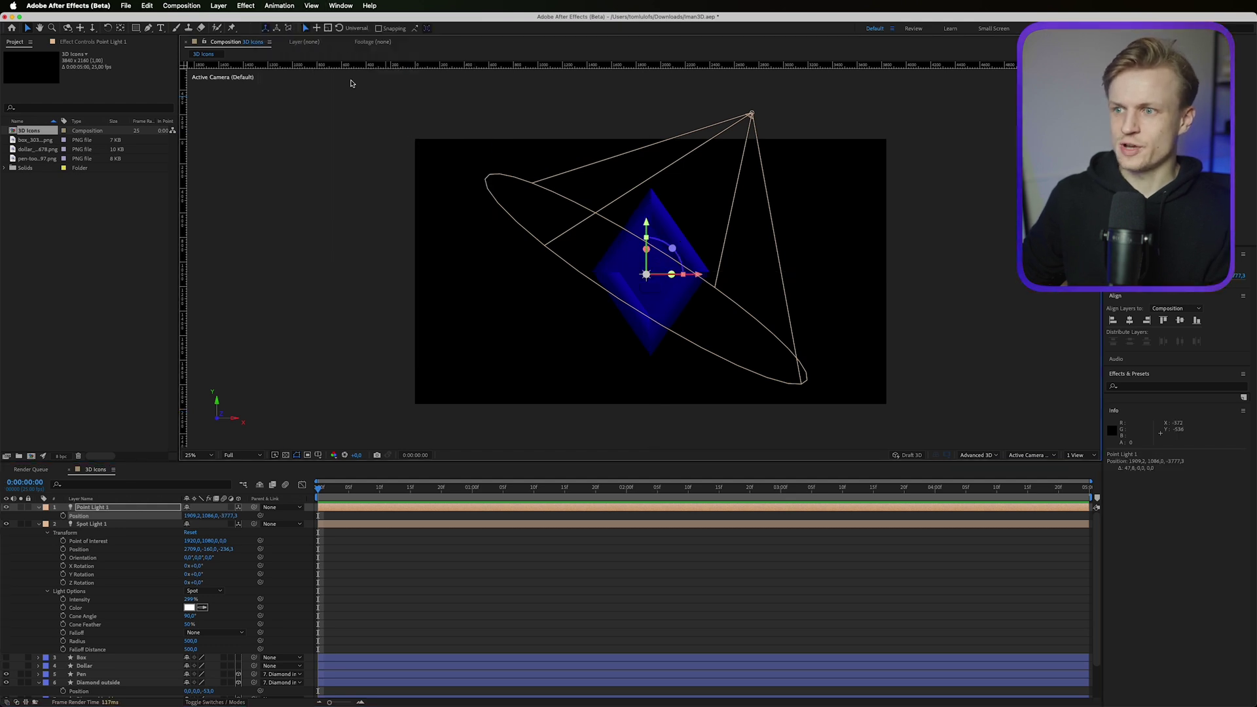
# Change the Pen layer's fill to a lighter purple, about #7E74E1, so it stands out from the diamond.
pyautogui.scroll(1, 673, 313)
pyautogui.click(606, 595)
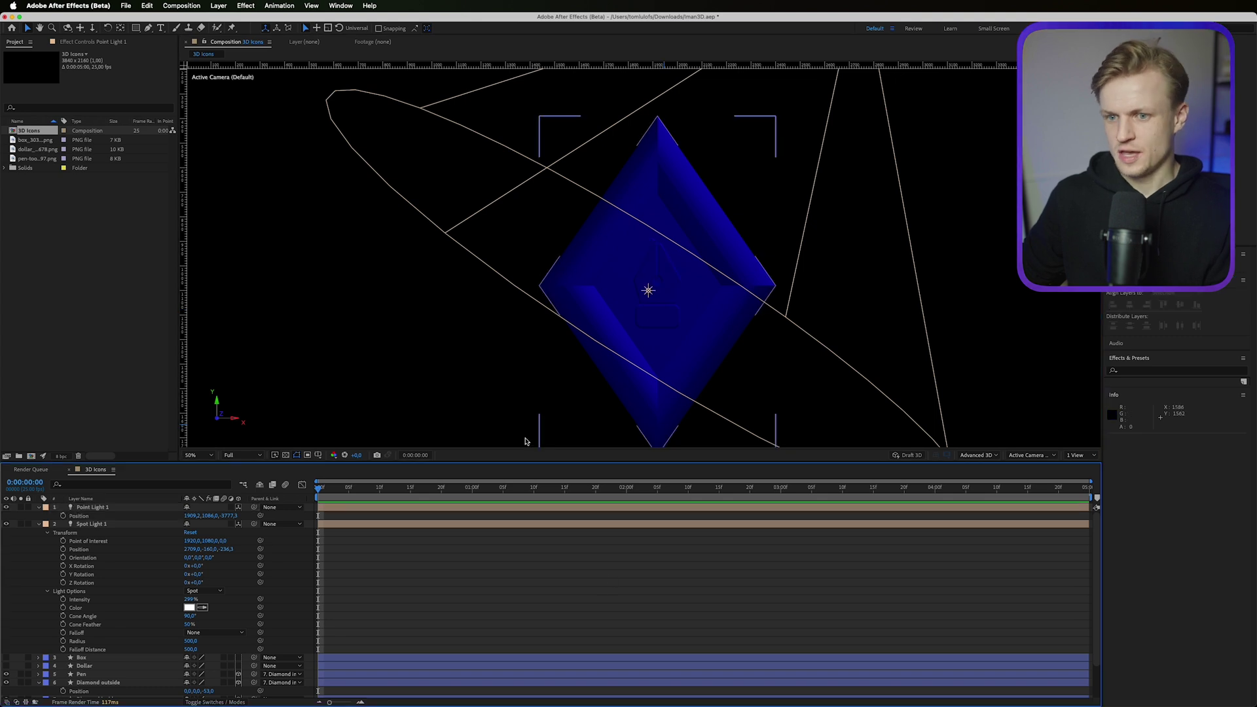
pyautogui.scroll(-3, 525, 576)
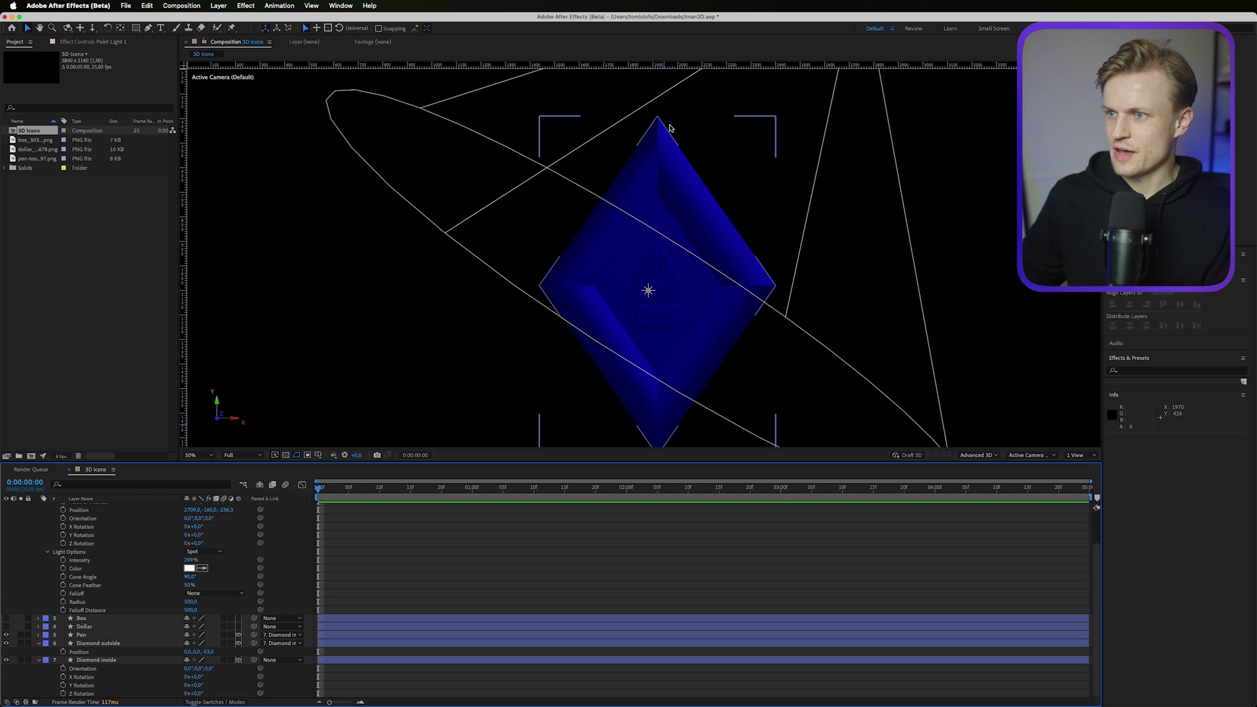
pyautogui.scroll(1, 768, 260)
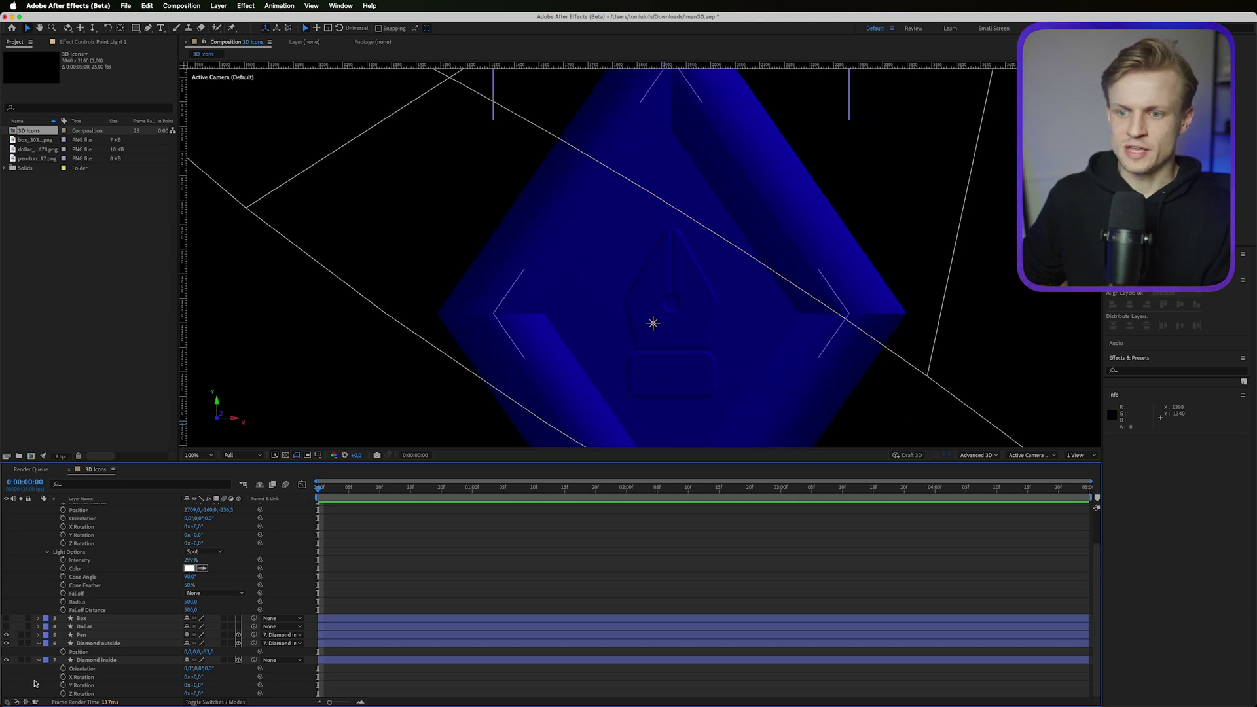
pyautogui.click(81, 635)
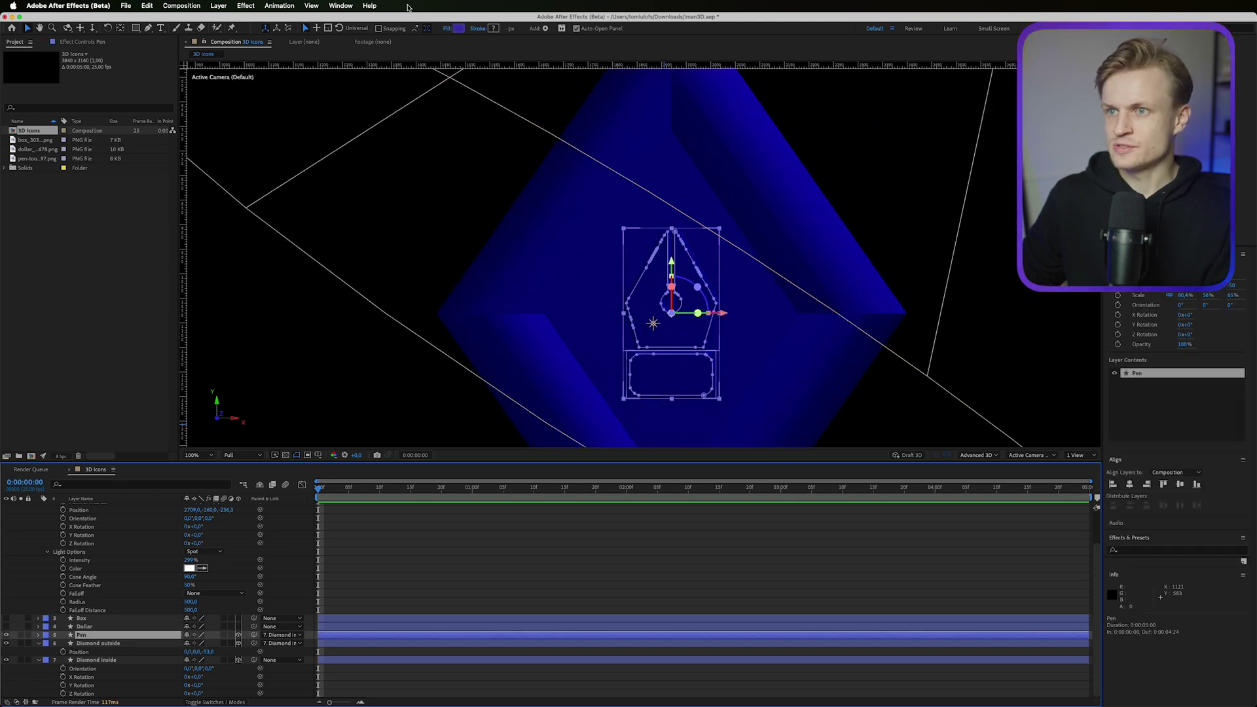
pyautogui.click(459, 28)
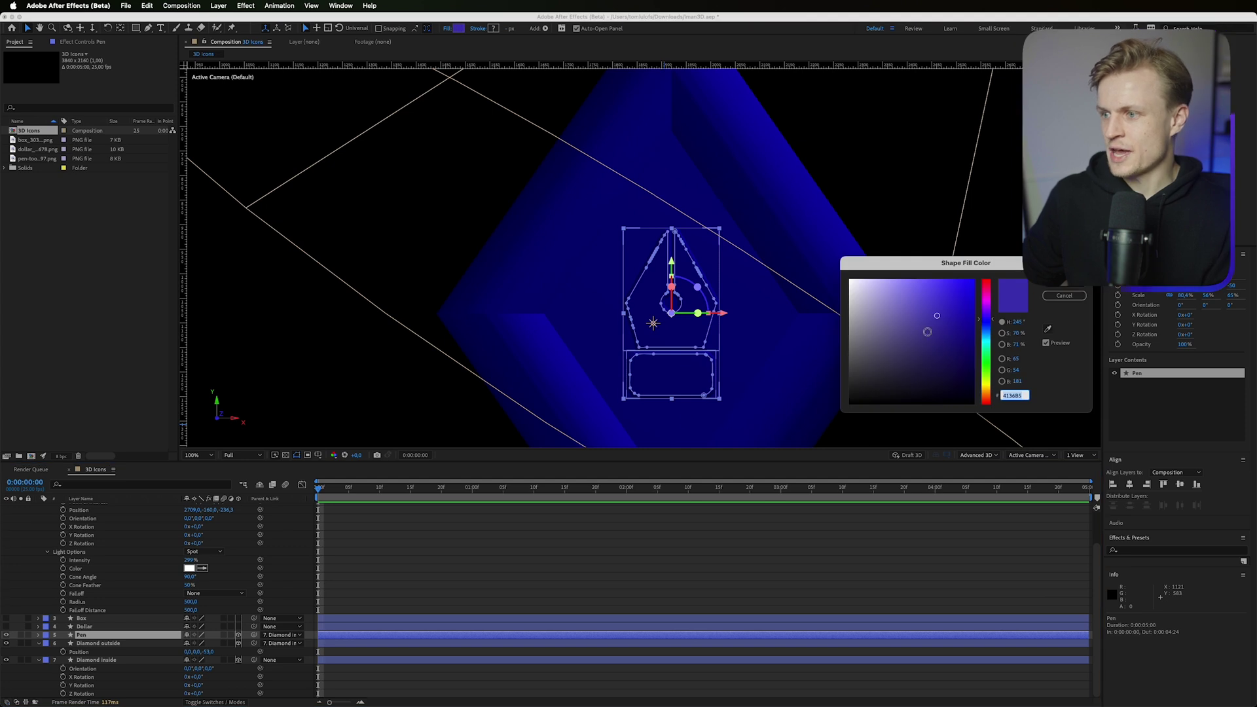
pyautogui.moveTo(915, 302); pyautogui.dragTo(909, 304)
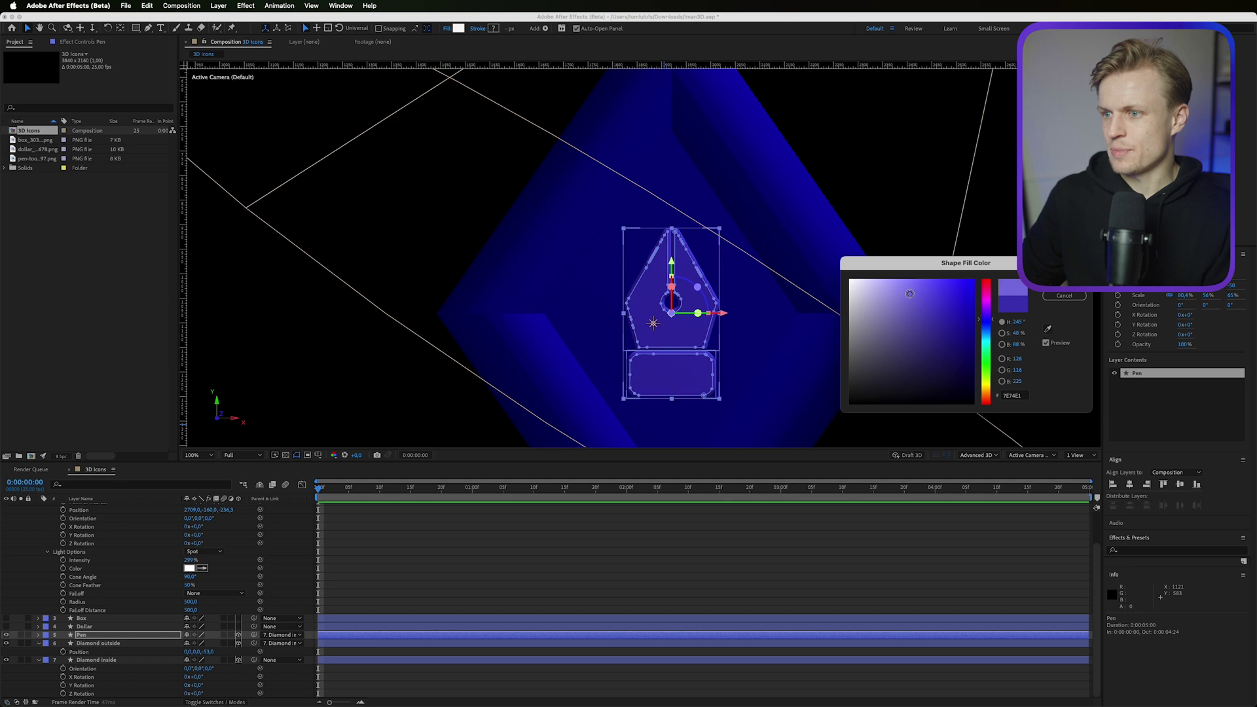
pyautogui.press('Return')
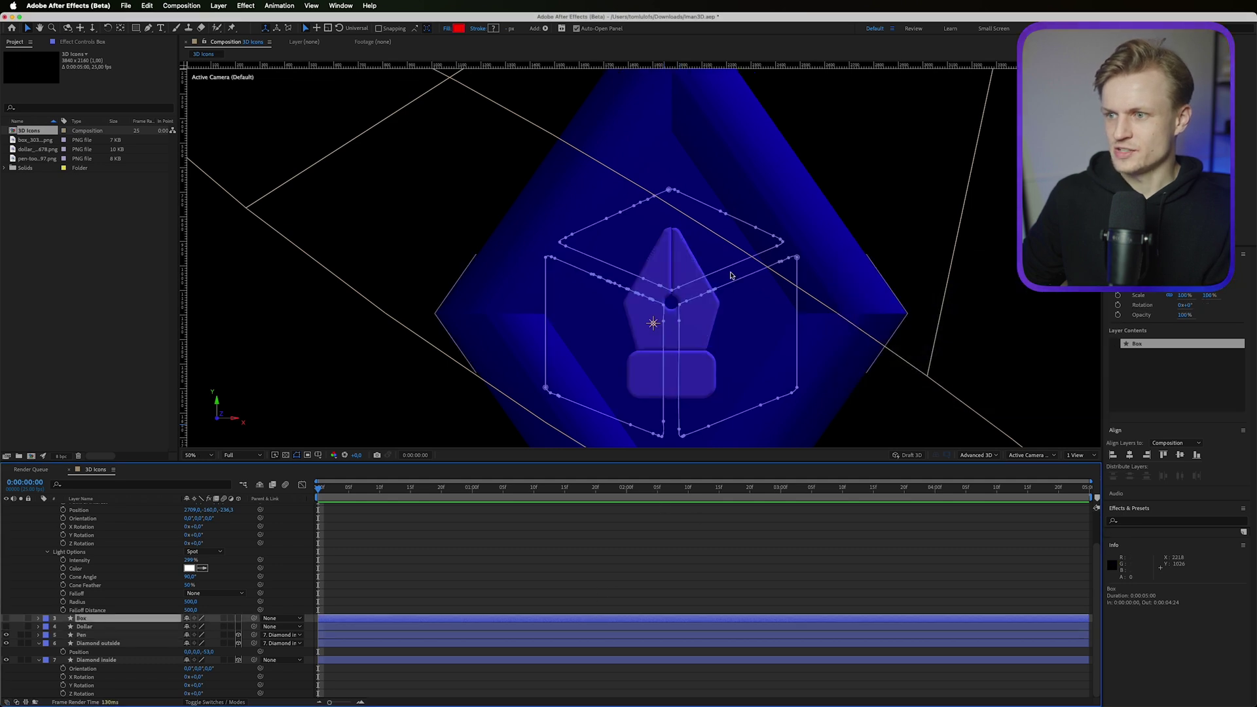
pyautogui.scroll(-2, 731, 276)
pyautogui.scroll(2, 699, 283)
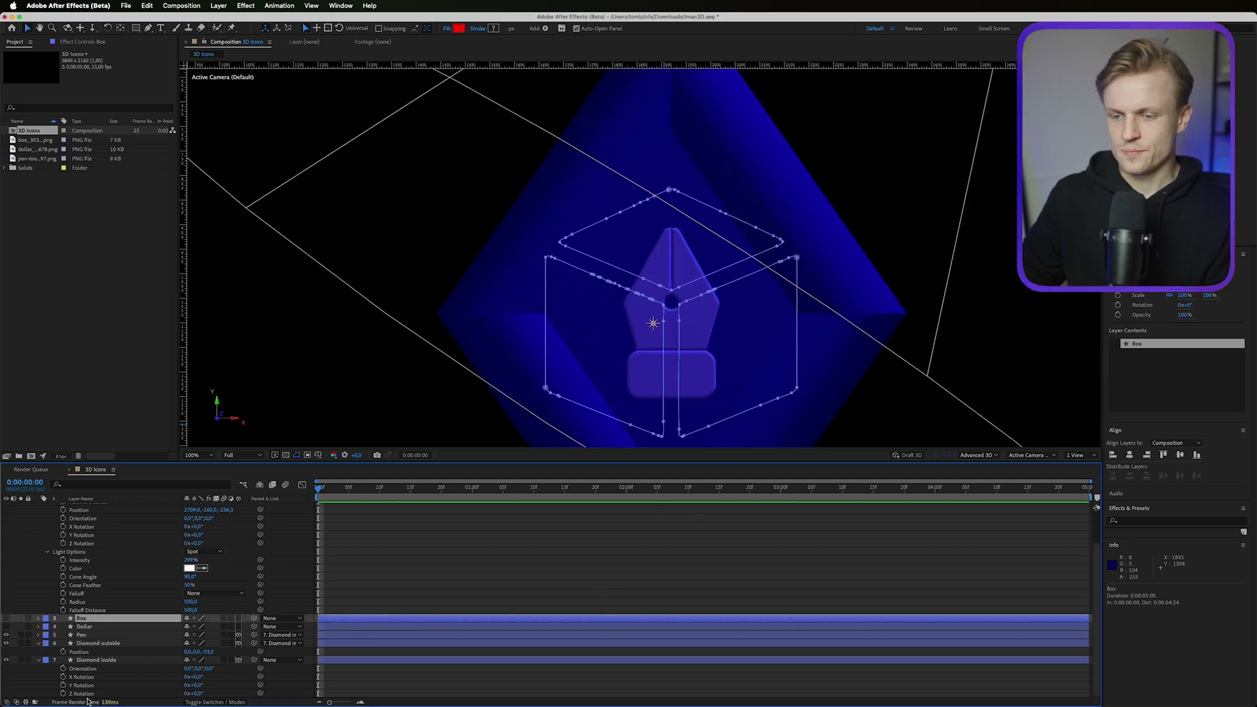
pyautogui.click(38, 644)
pyautogui.click(38, 643)
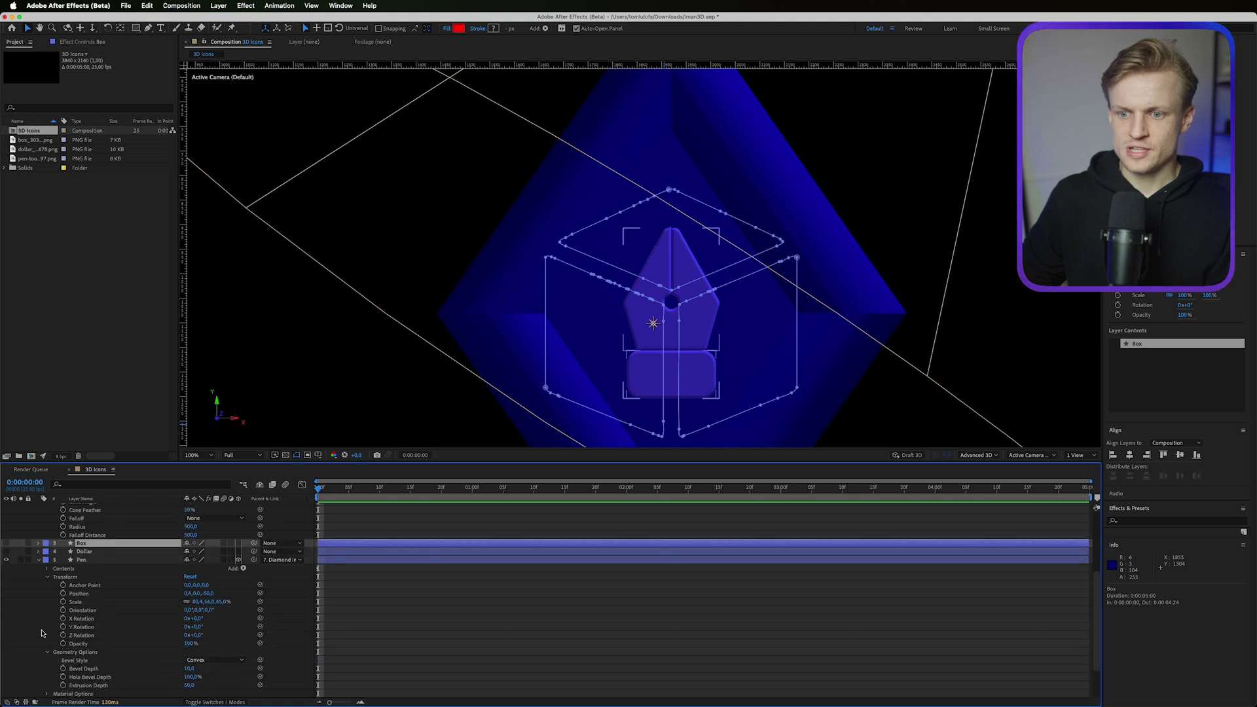
pyautogui.click(46, 560)
pyautogui.click(41, 563)
pyautogui.click(39, 560)
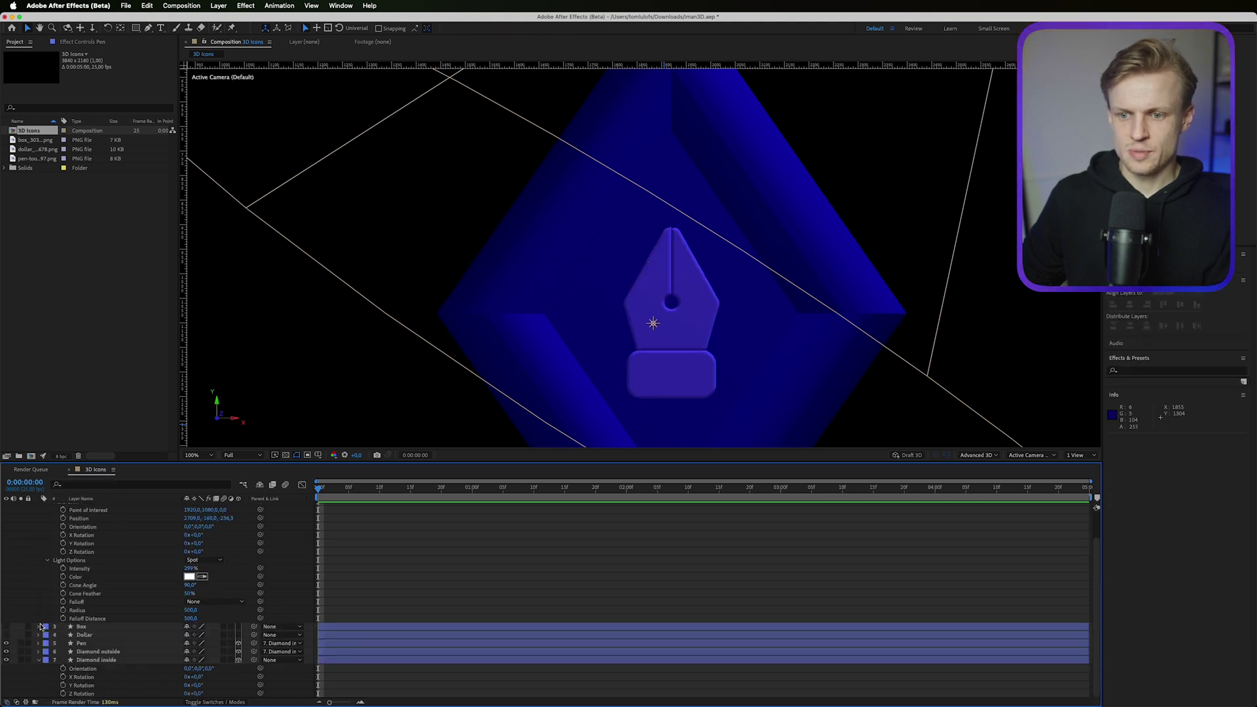
# Set the Specular Shininess of the Diamond outside layer to about 46% in its Material Options.
pyautogui.click(39, 652)
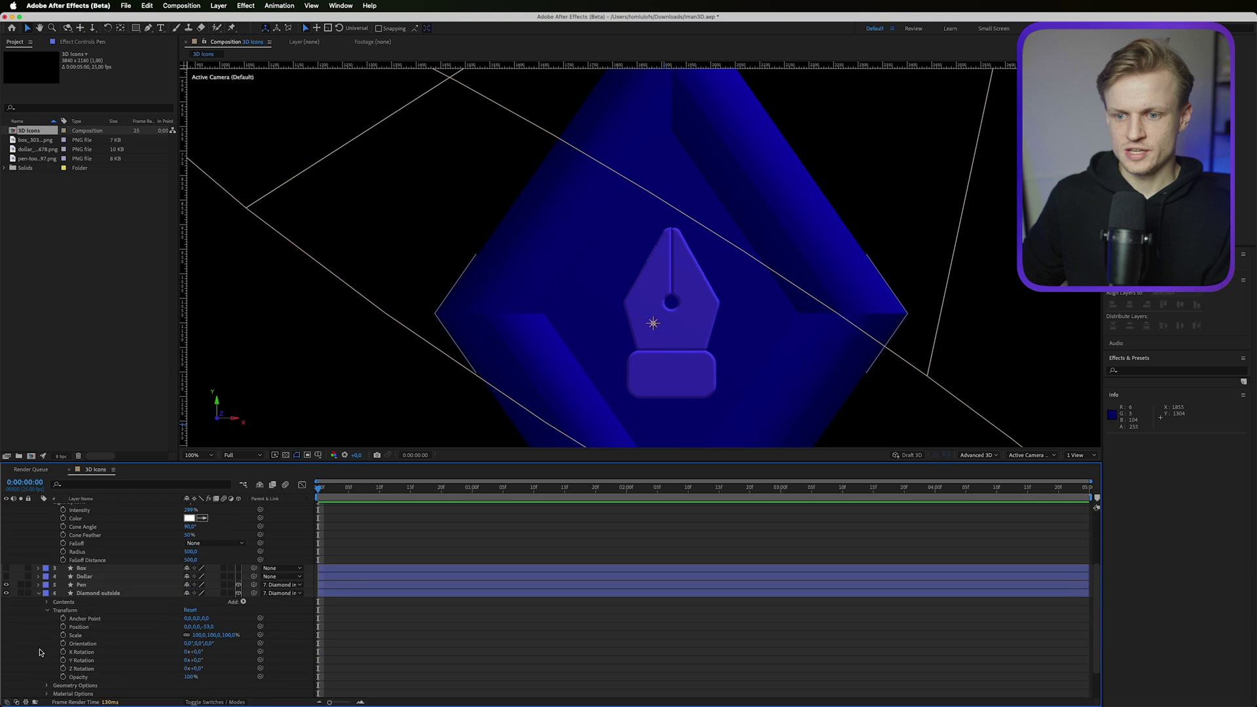
pyautogui.scroll(-2, 48, 656)
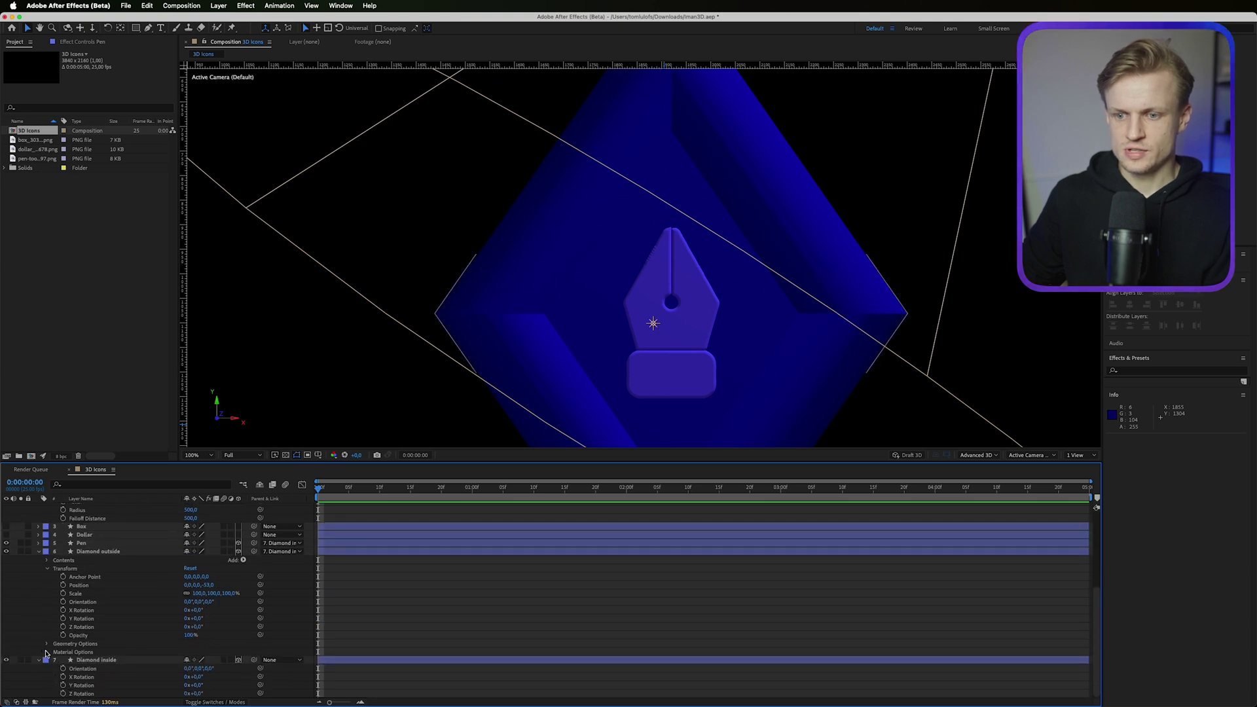
pyautogui.click(47, 653)
pyautogui.scroll(-2, 47, 655)
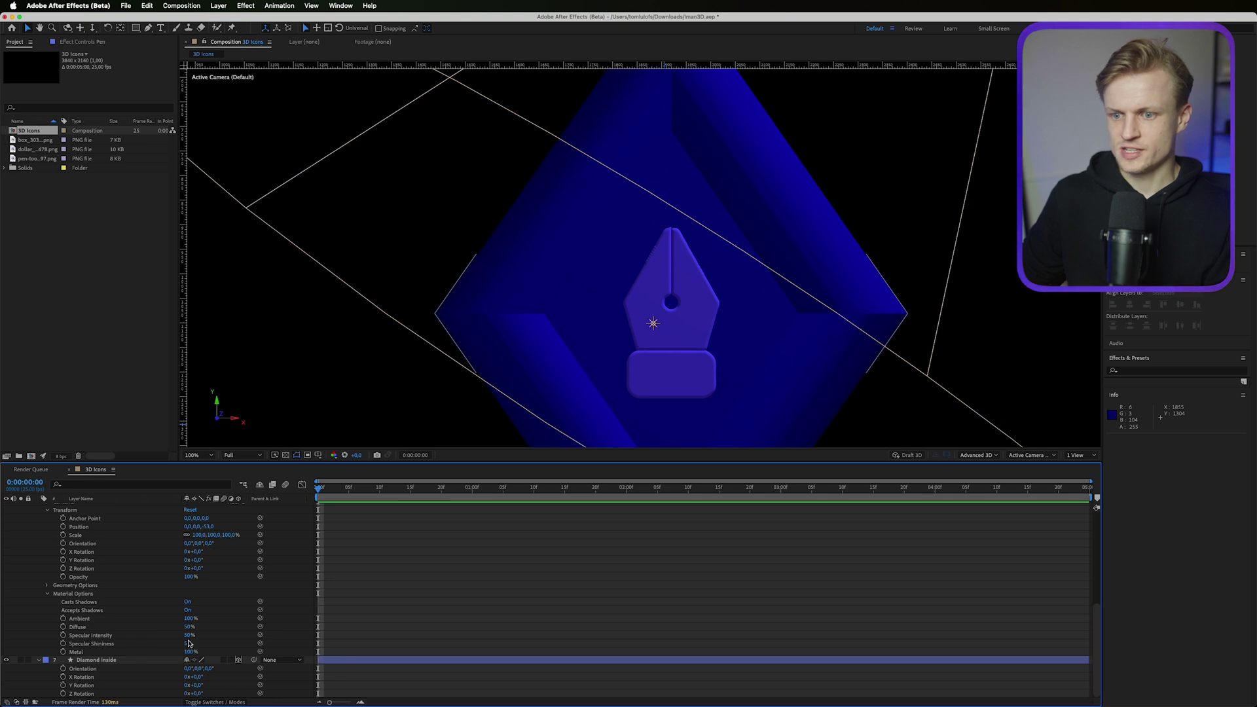
pyautogui.moveTo(188, 644)
pyautogui.mouseDown()
pyautogui.moveTo(412, 623)
pyautogui.moveTo(162, 648)
pyautogui.mouseUp()
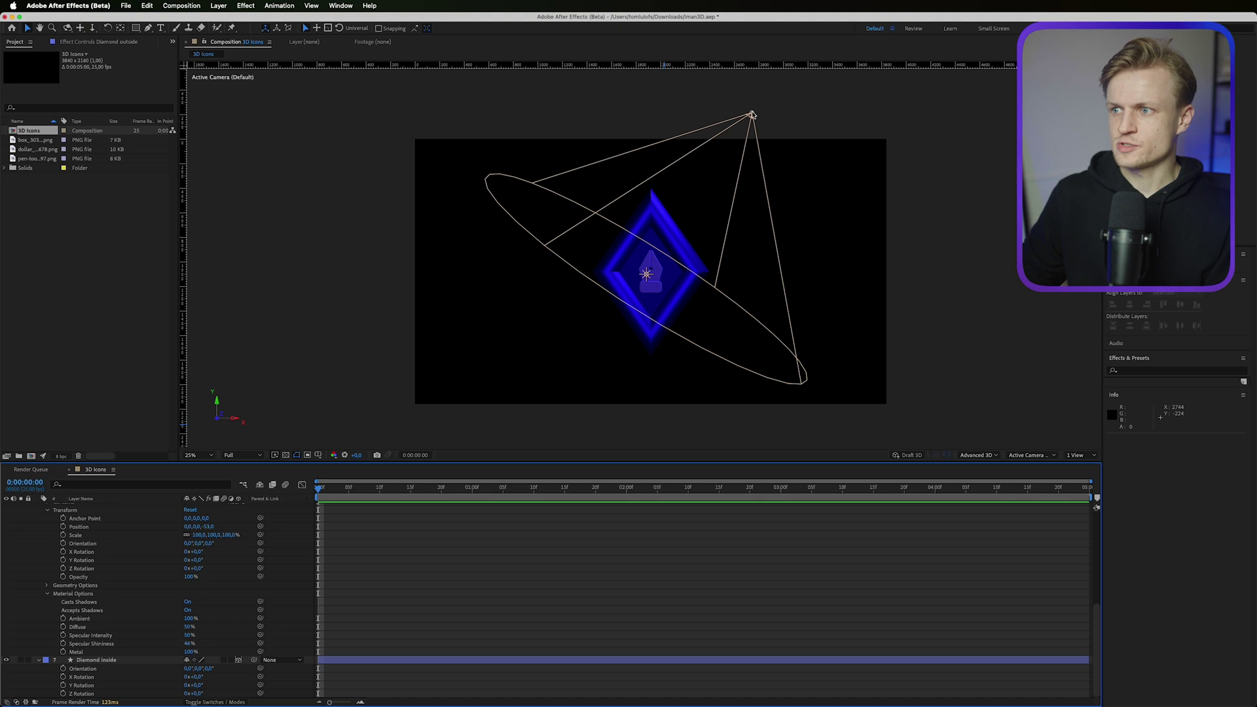
# Narrow the Cone Angle of Spot Light 1 so that its cone spans roughly the width of the diamond.
pyautogui.click(752, 115)
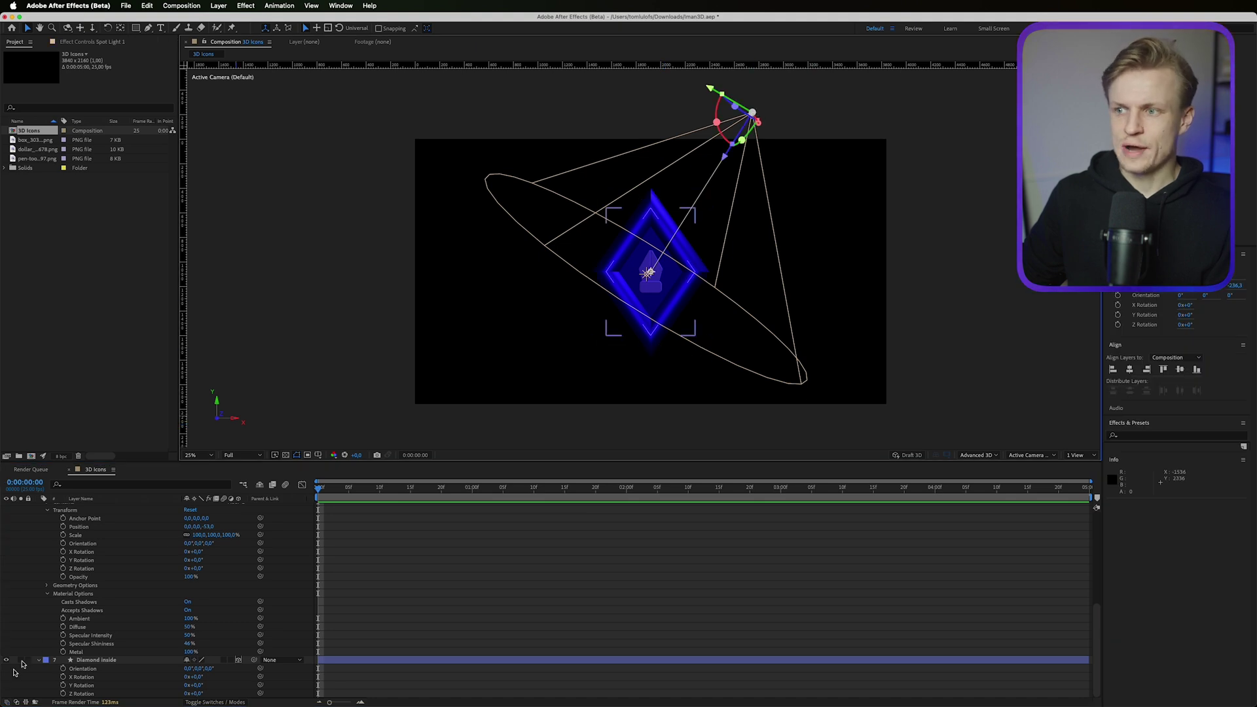
pyautogui.scroll(8, 94, 594)
pyautogui.moveTo(190, 616); pyautogui.dragTo(154, 617)
pyautogui.click(597, 348)
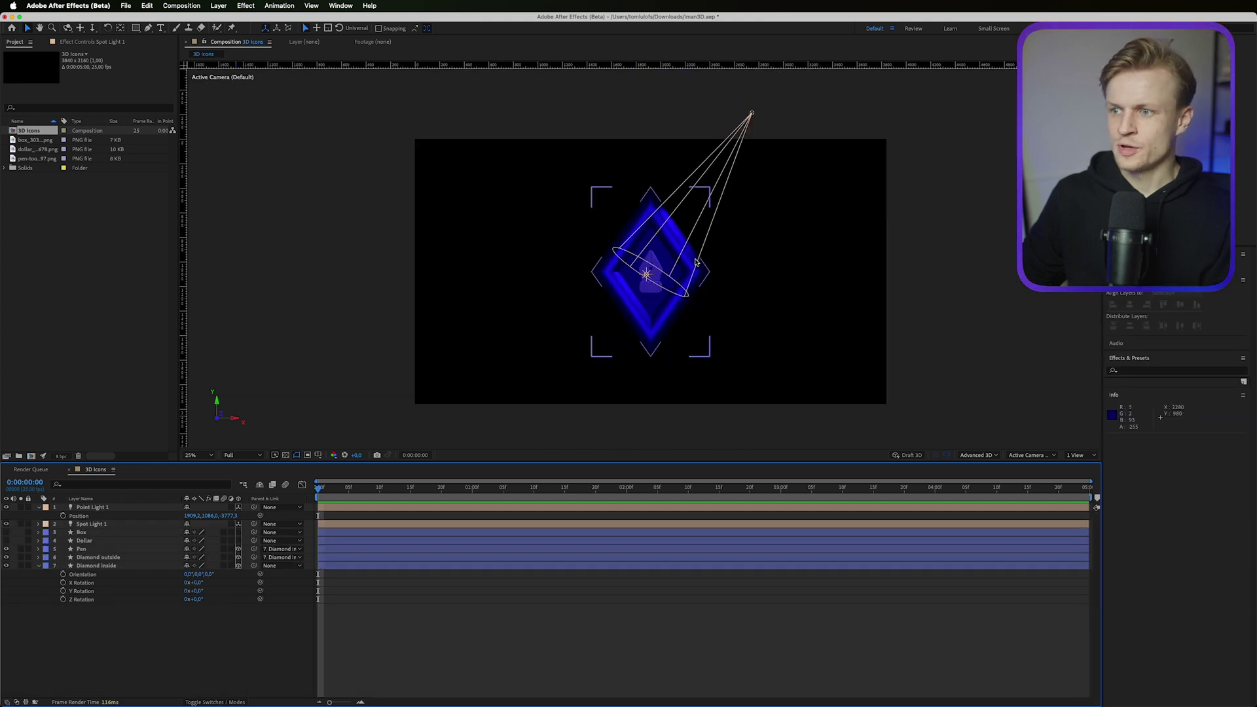
# Add Position and Y Rotation keyframes to the Diamond inside layer and place both at about one second.
pyautogui.click(93, 566)
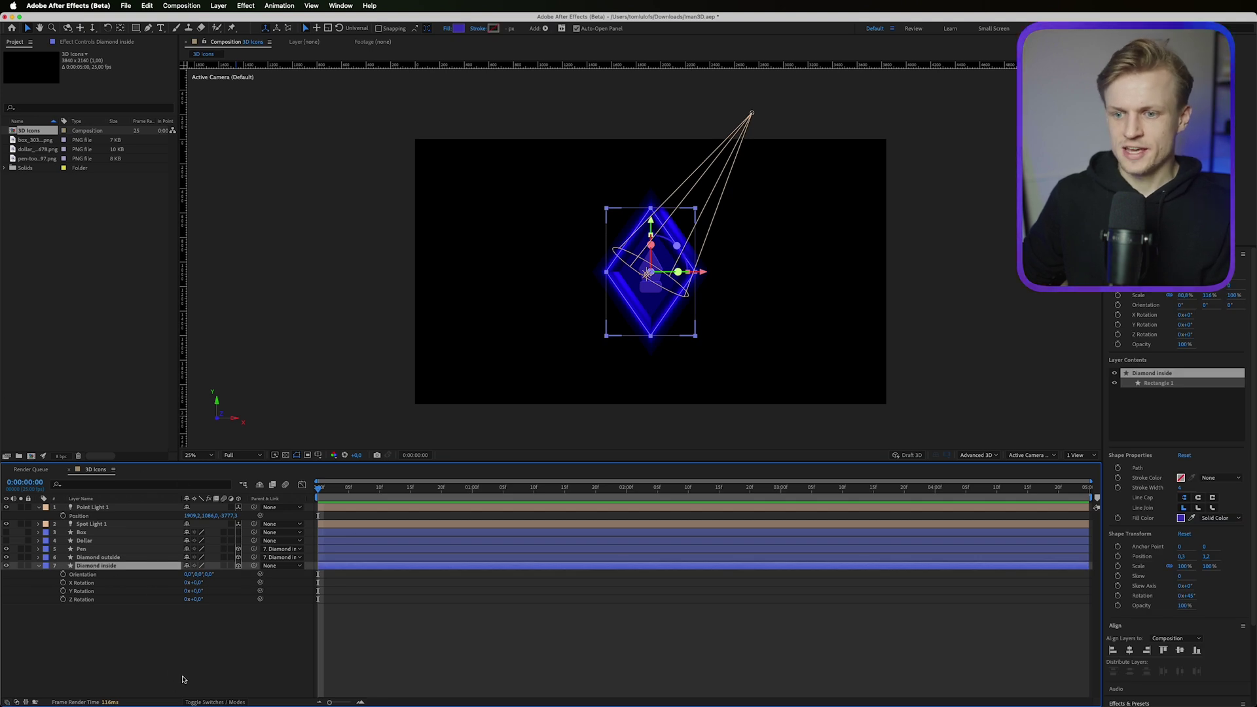
pyautogui.press('p')
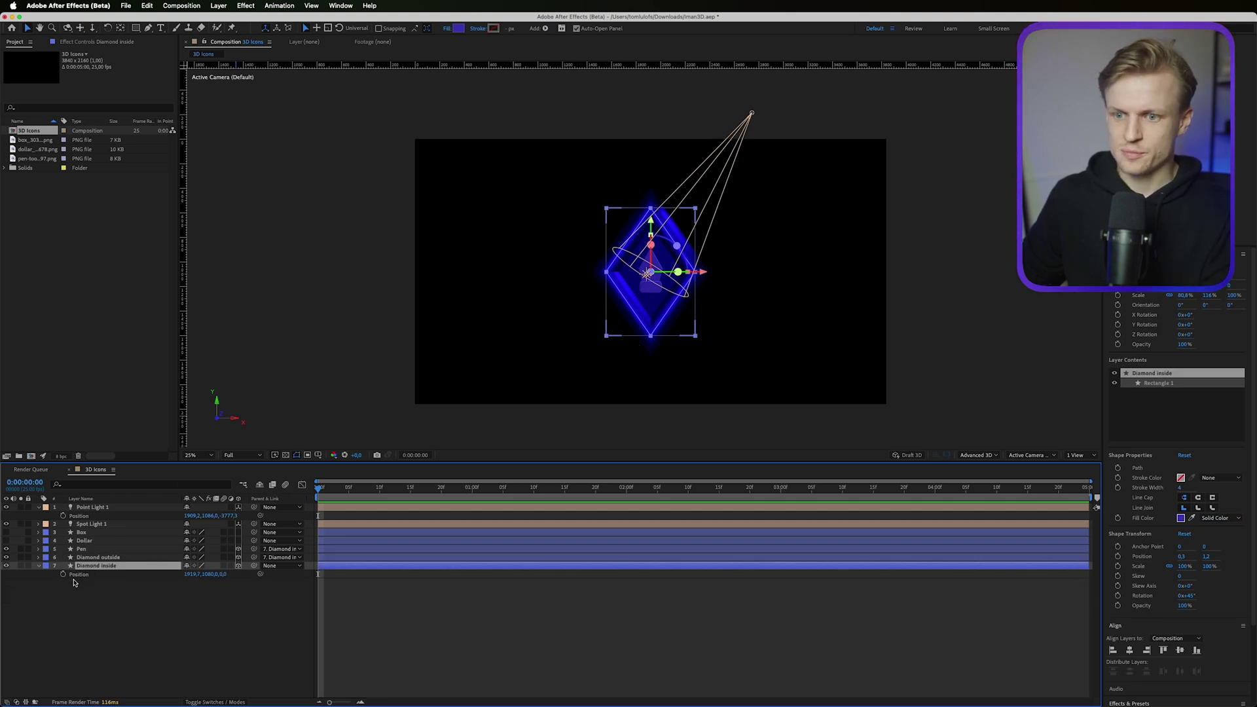
pyautogui.click(64, 573)
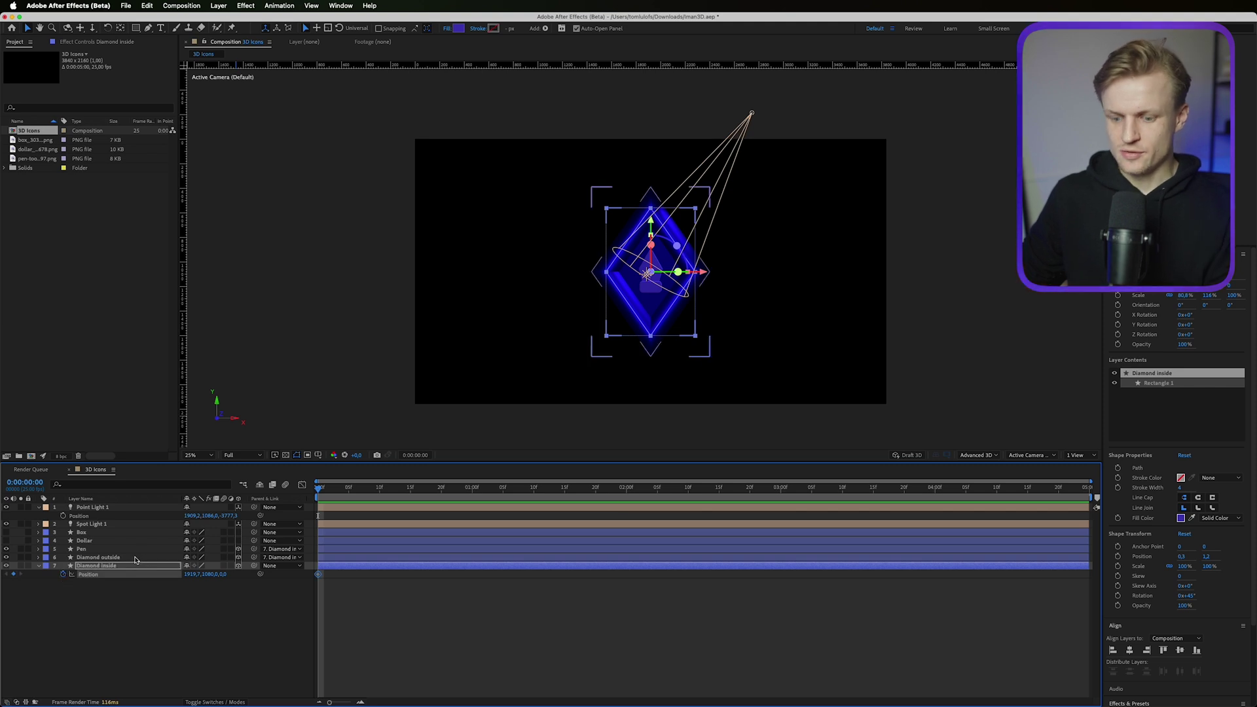
pyautogui.press('r')
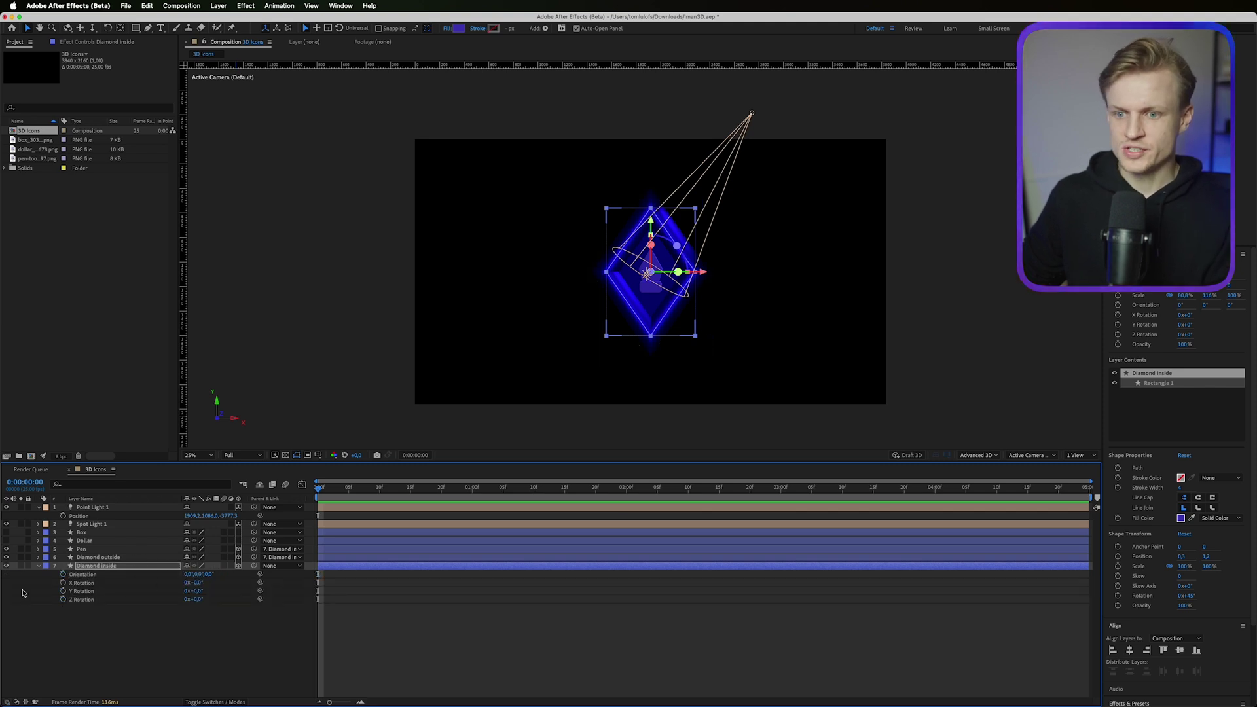
pyautogui.click(63, 591)
pyautogui.click(162, 566)
pyautogui.press('u')
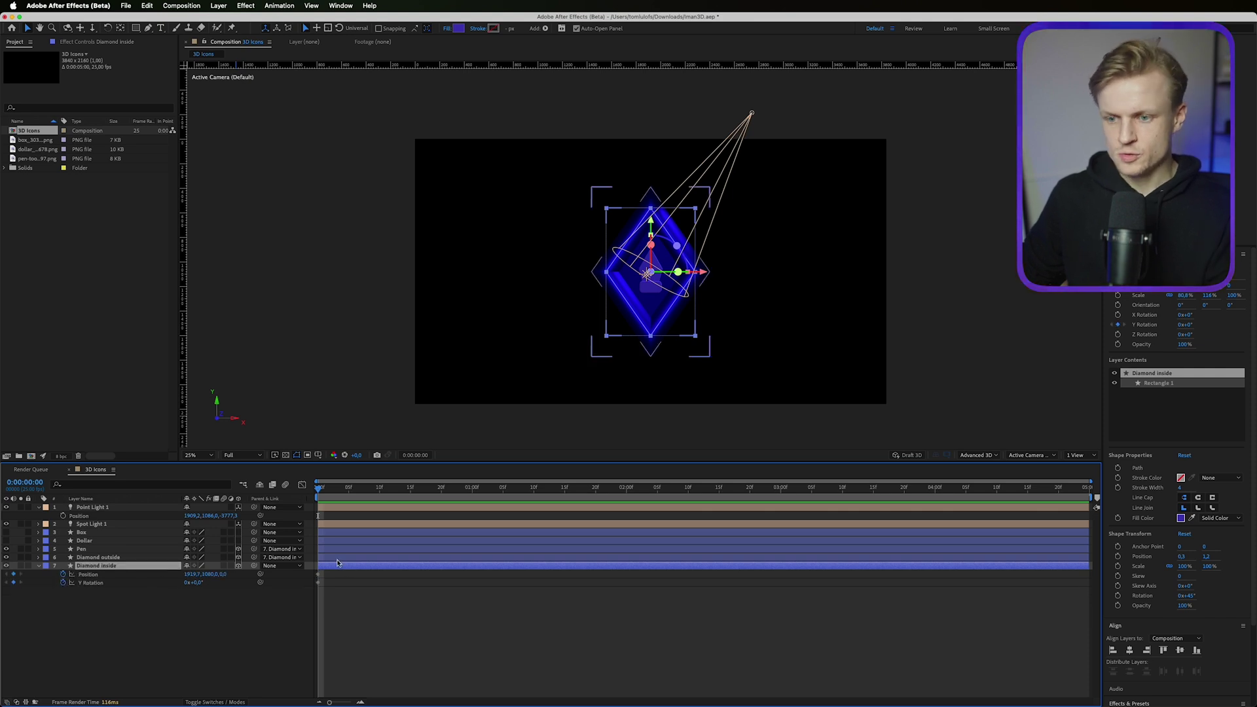
pyautogui.moveTo(339, 575); pyautogui.dragTo(315, 588)
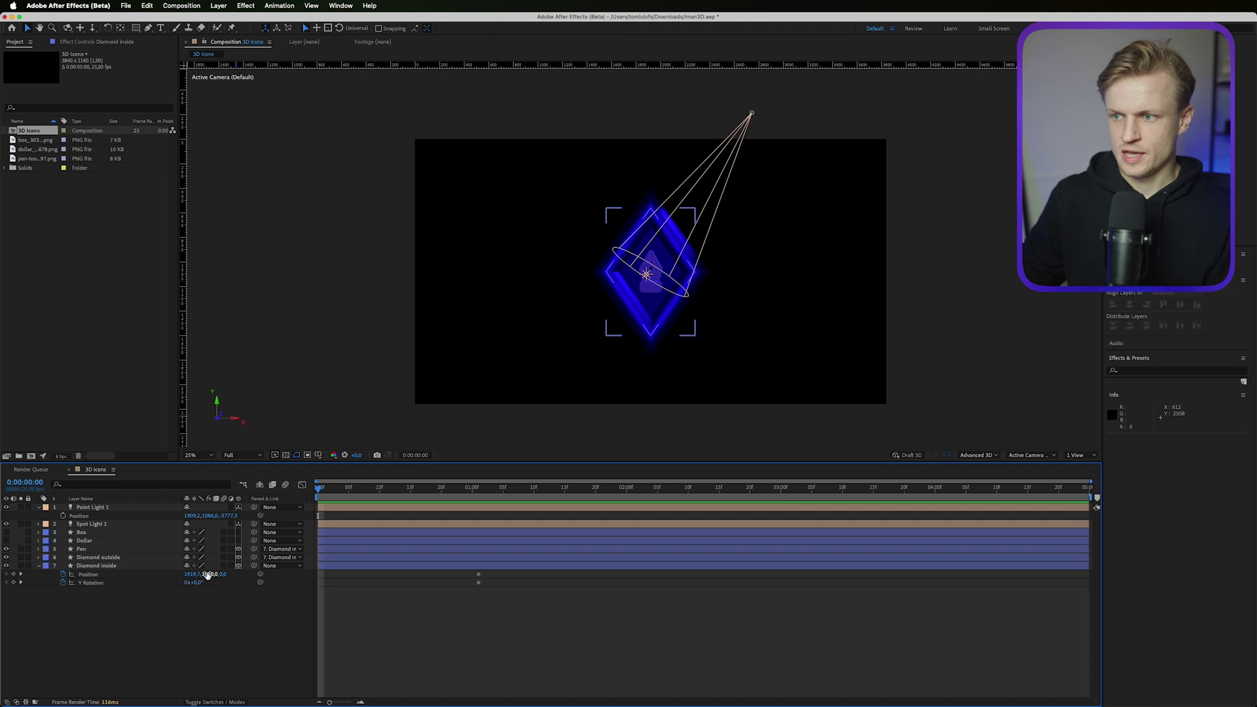
# At frame 0, move the Diamond inside layer below the visible frame and set its Y Rotation to -90°.
pyautogui.moveTo(207, 574); pyautogui.dragTo(166, 587)
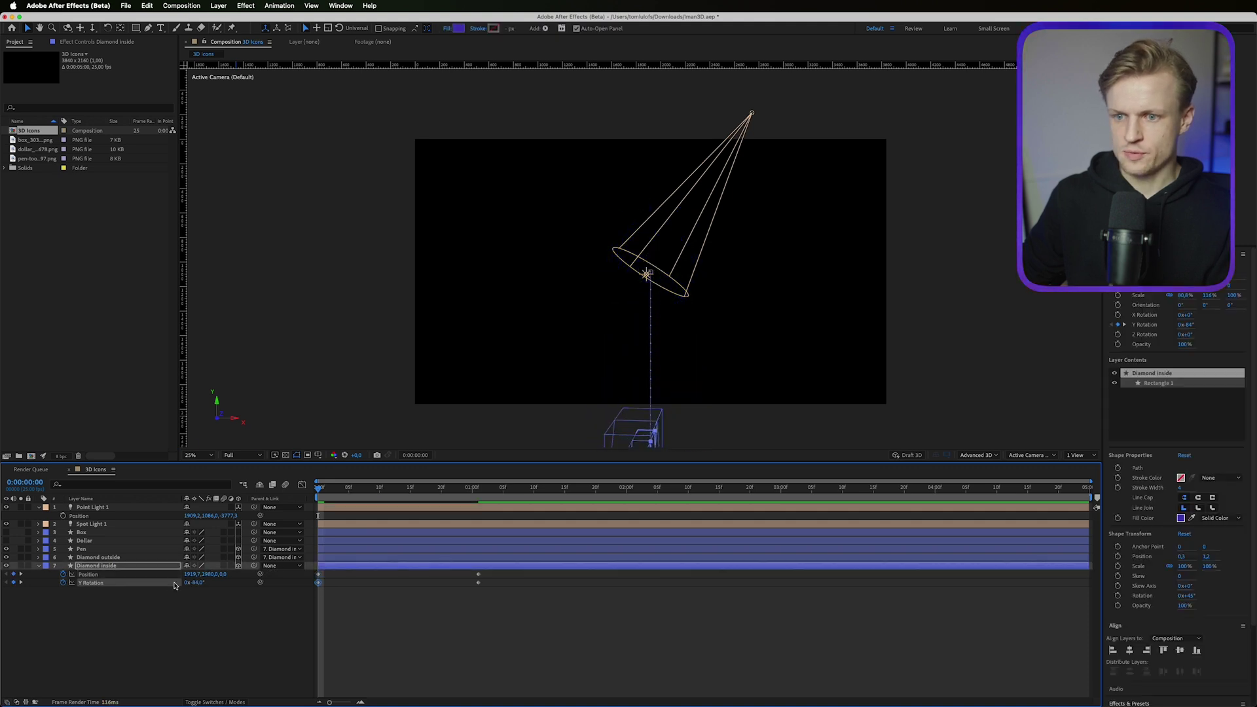
pyautogui.click(198, 582)
pyautogui.write('90')
pyautogui.press('Return')
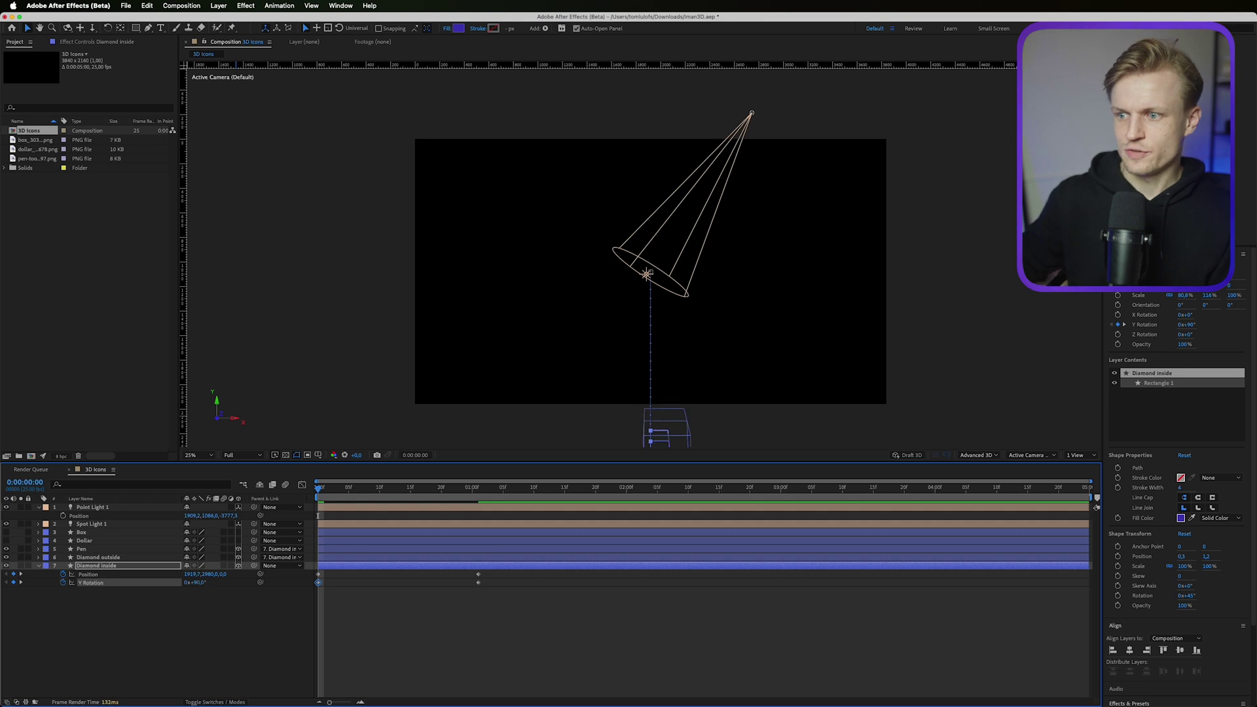
pyautogui.click(373, 586)
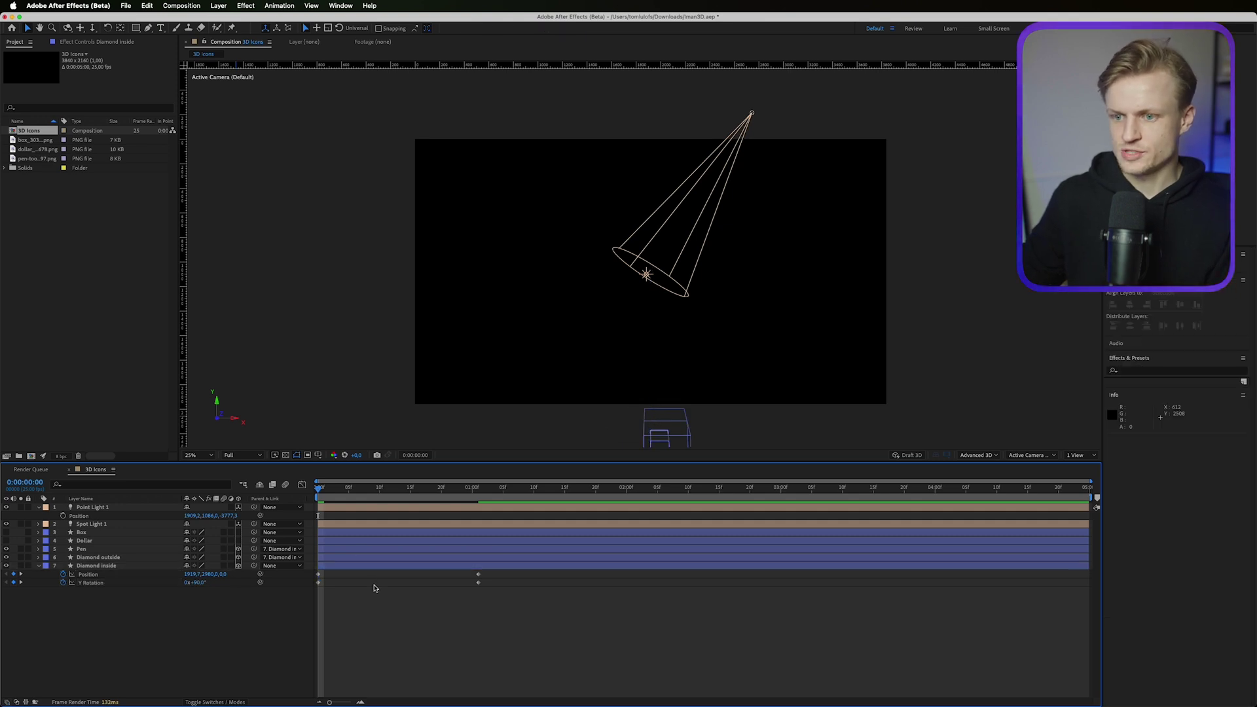
pyautogui.click(205, 582)
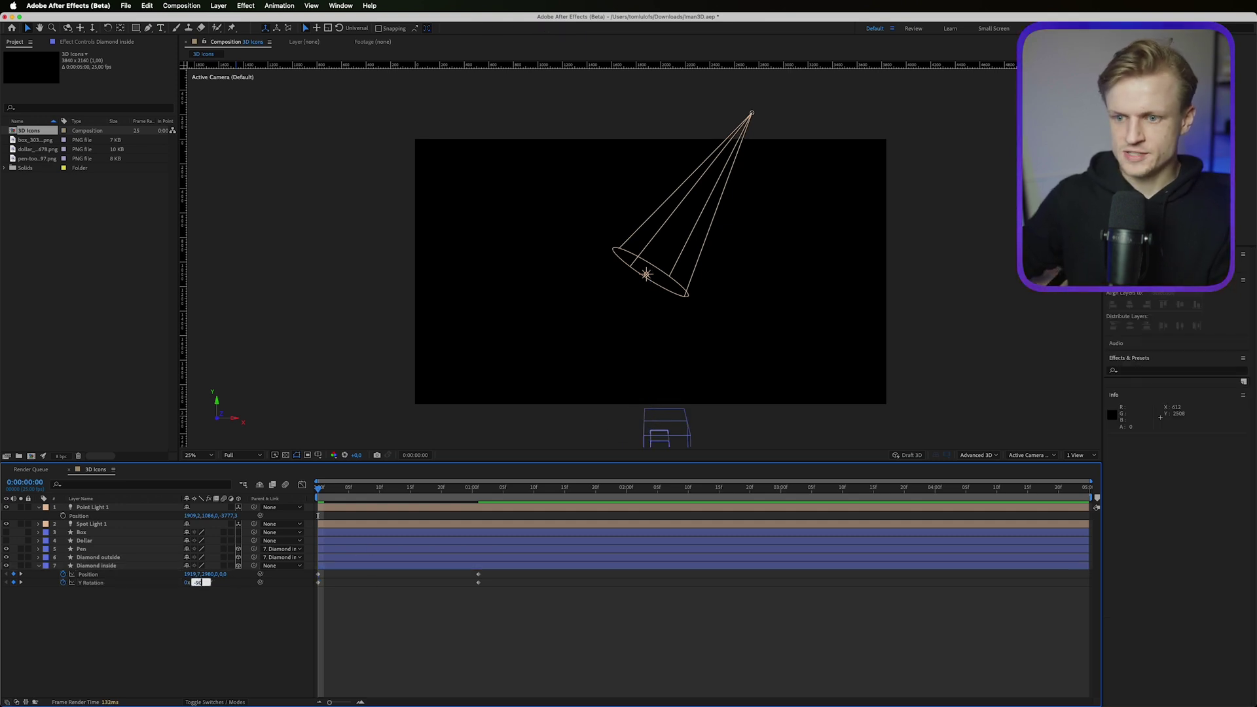
pyautogui.write('-90')
pyautogui.press('Return')
# Ease the ending Position and Y Rotation keyframes of Diamond inside and display their curves in the Graph Editor.
pyautogui.rightClick(477, 578)
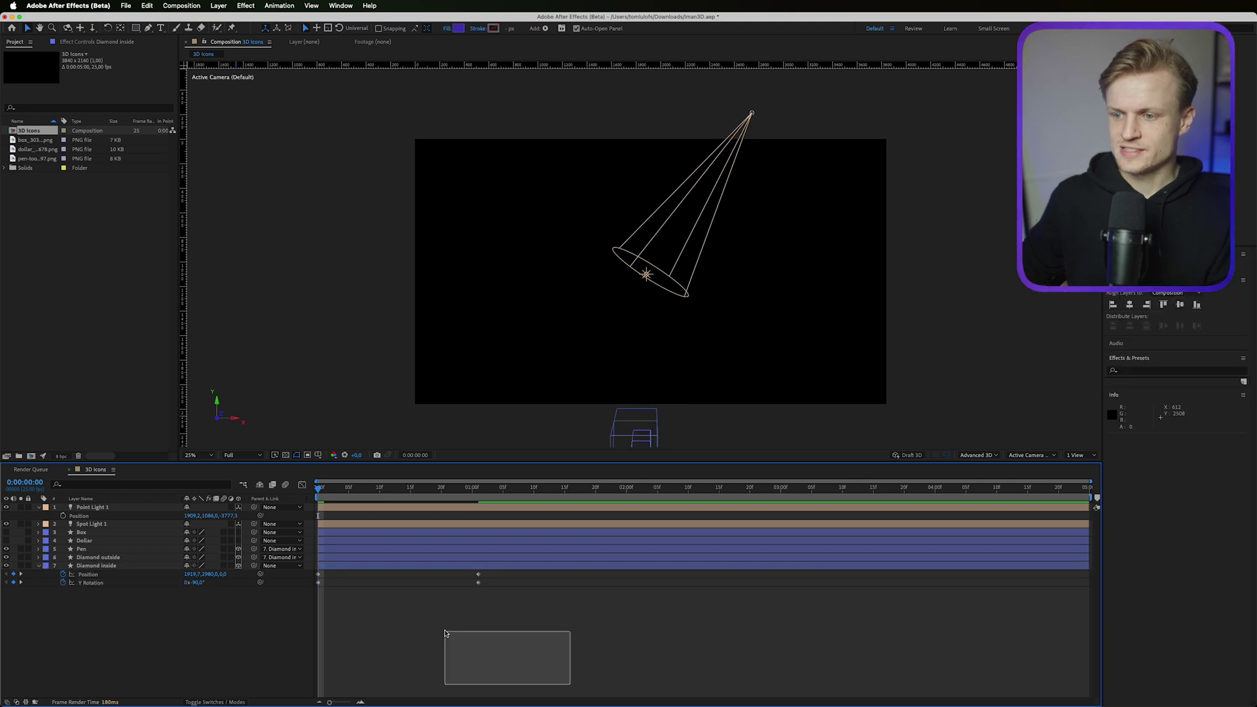
pyautogui.moveTo(524, 696)
pyautogui.click(648, 631)
pyautogui.click(301, 485)
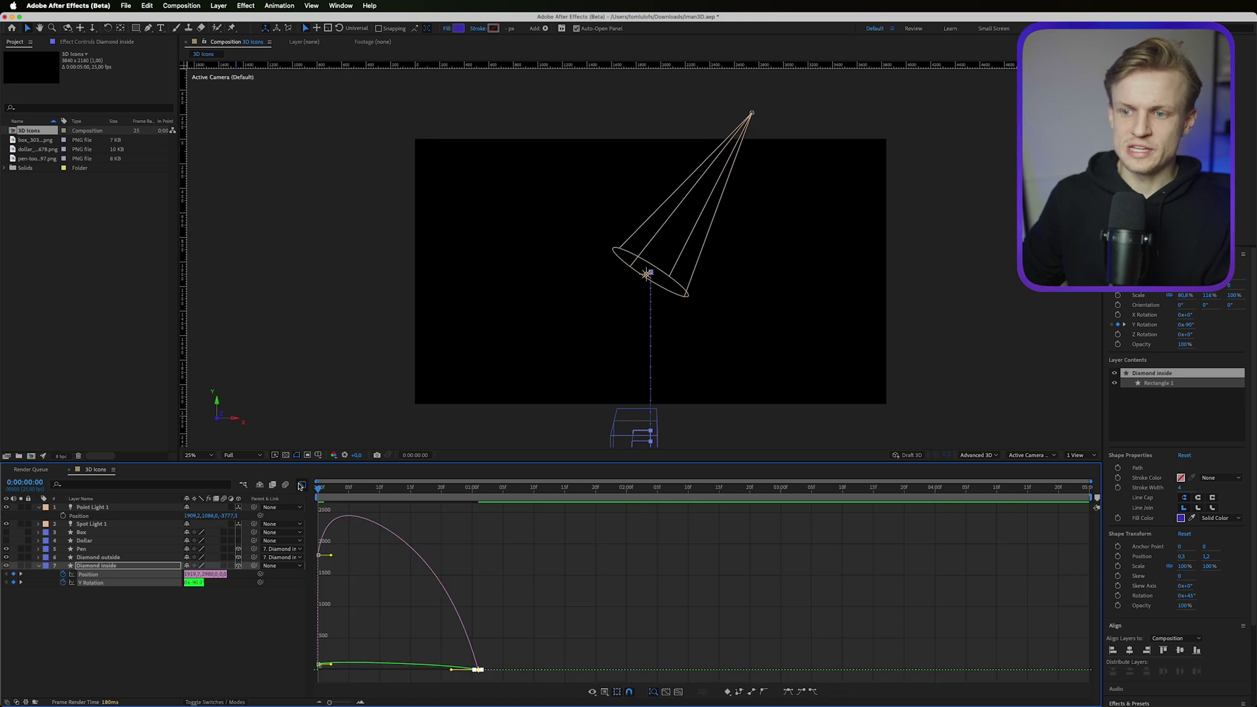
pyautogui.click(574, 627)
pyautogui.click(163, 608)
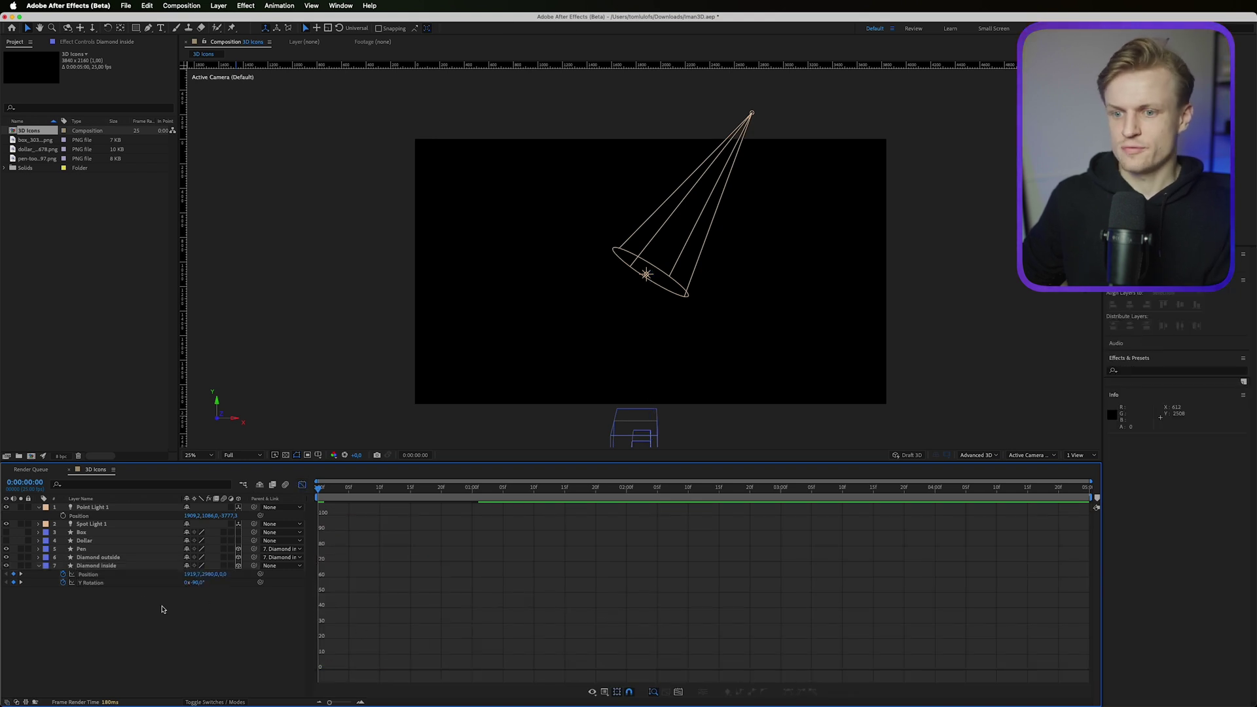
# Lengthen the ending speed handle of the Y Rotation curve to about half the keyframe span so the spin decelerates smoothly.
pyautogui.click(121, 582)
pyautogui.moveTo(594, 610); pyautogui.dragTo(370, 670)
pyautogui.press('space')
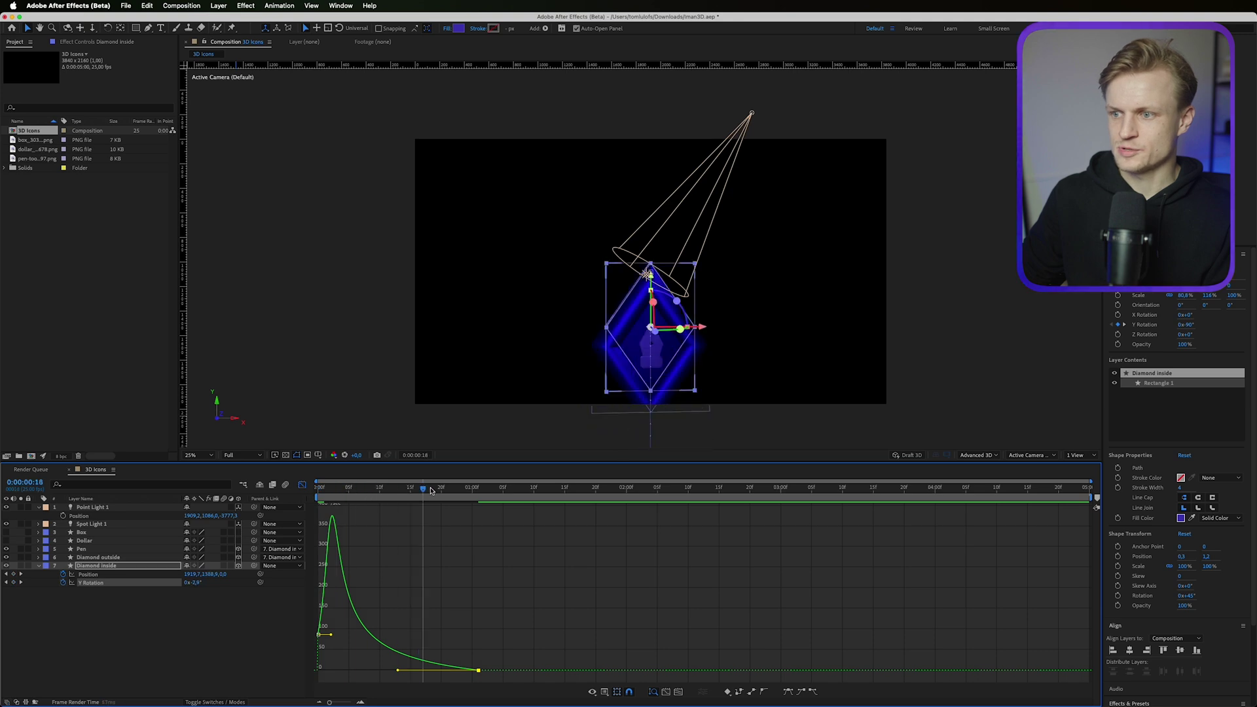
# Give the Position curve the same long ending ease, close the Graph Editor and preview the diamond's rise.
pyautogui.click(93, 575)
pyautogui.moveTo(514, 608); pyautogui.dragTo(375, 669)
pyautogui.press('space')
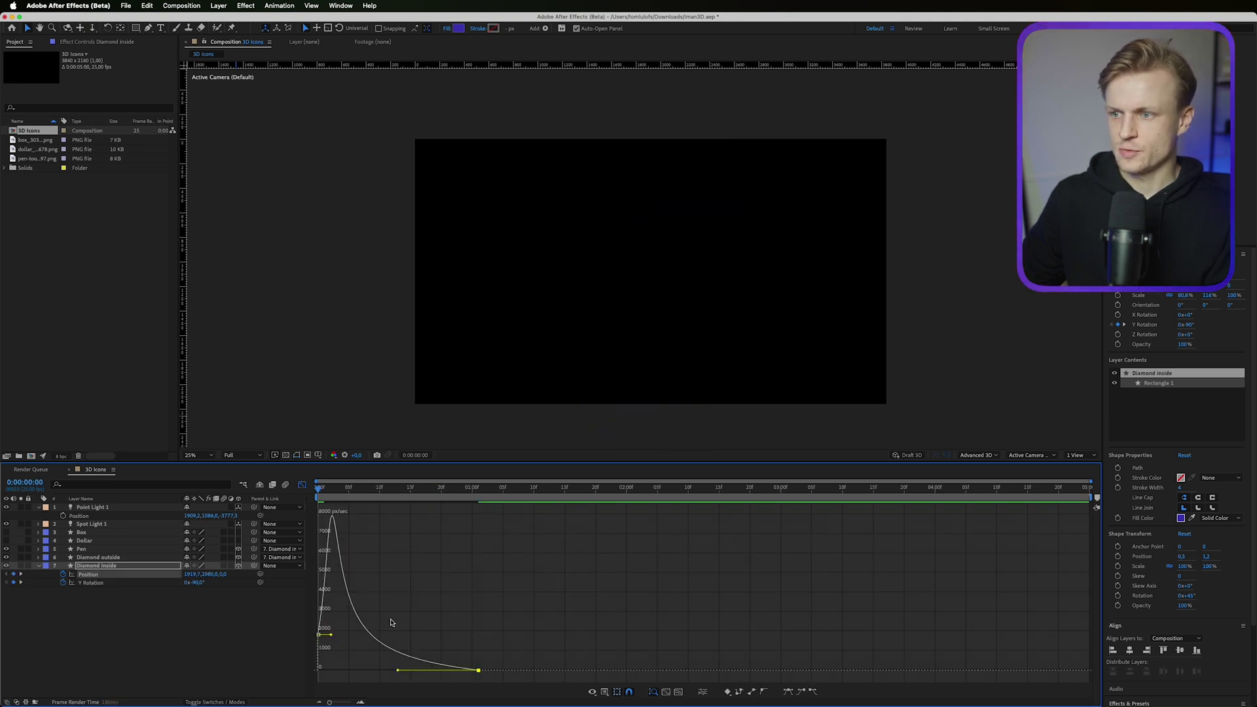
pyautogui.press('space')
pyautogui.hotkey('shift', 'F3')
pyautogui.press('space')
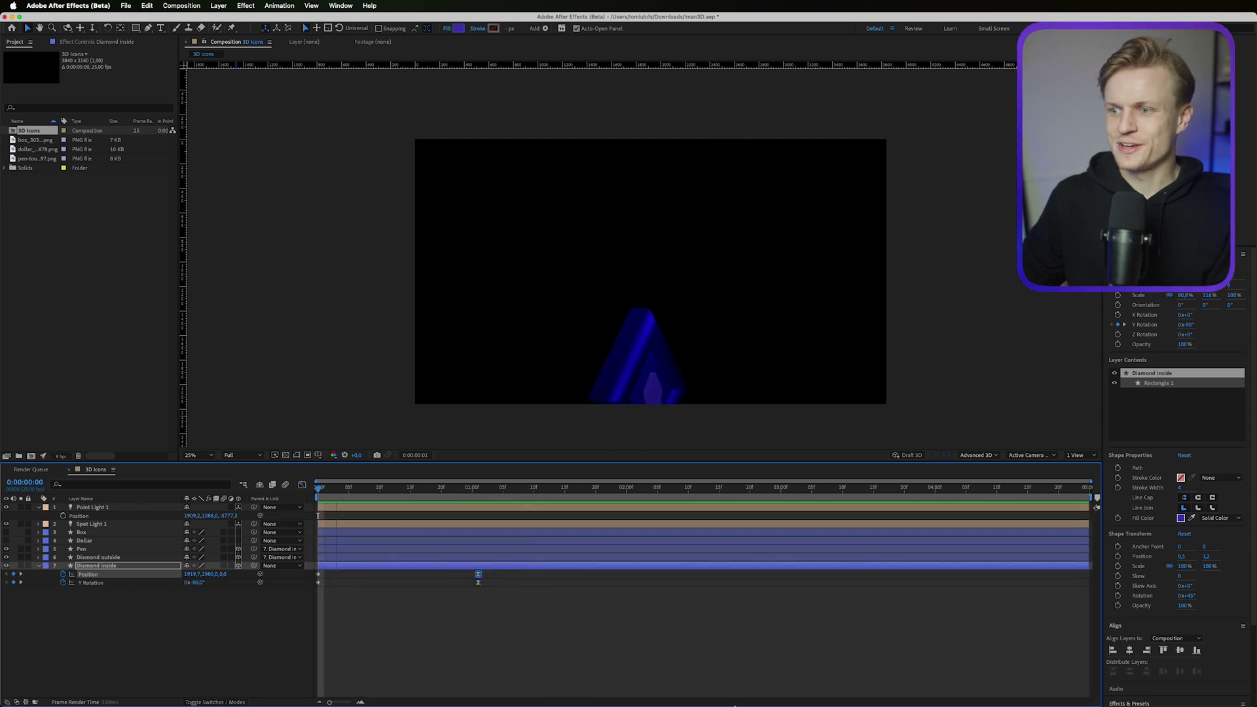
pyautogui.click(668, 629)
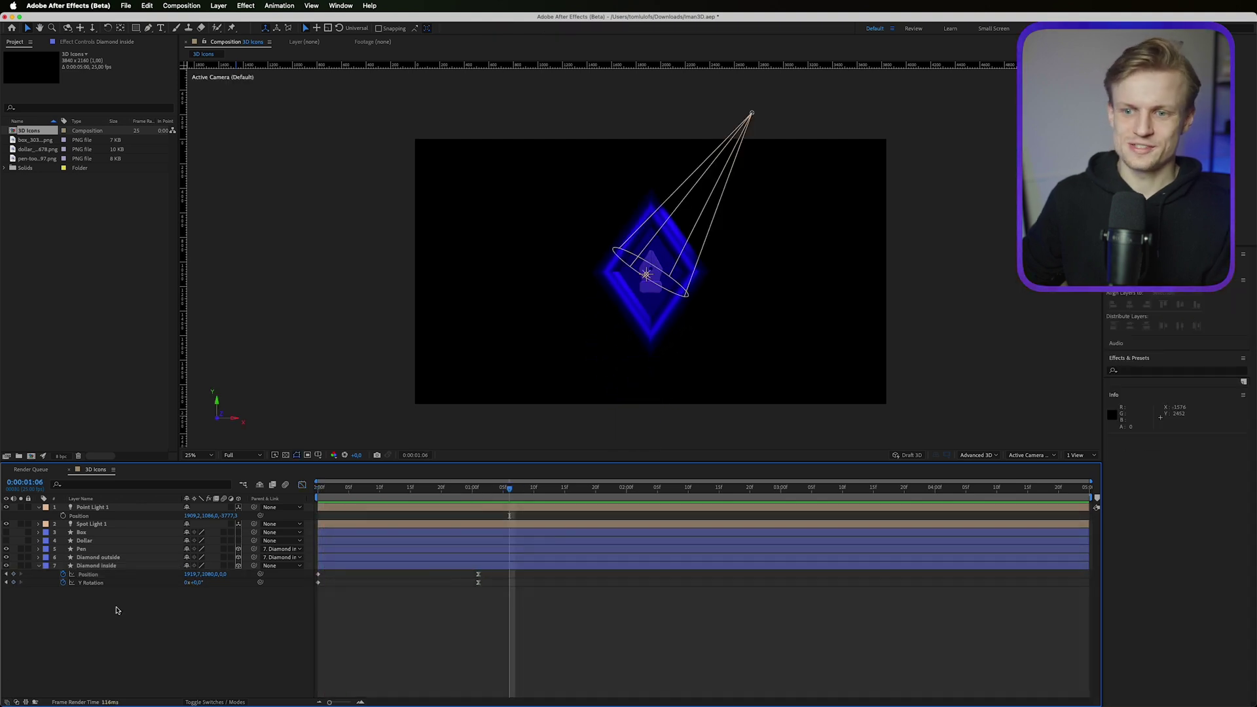
# Collapse the Diamond inside layer's properties and preview its entrance animation.
pyautogui.click(98, 557)
pyautogui.keyDown('shift'); pyautogui.click(101, 567); pyautogui.keyUp('shift')
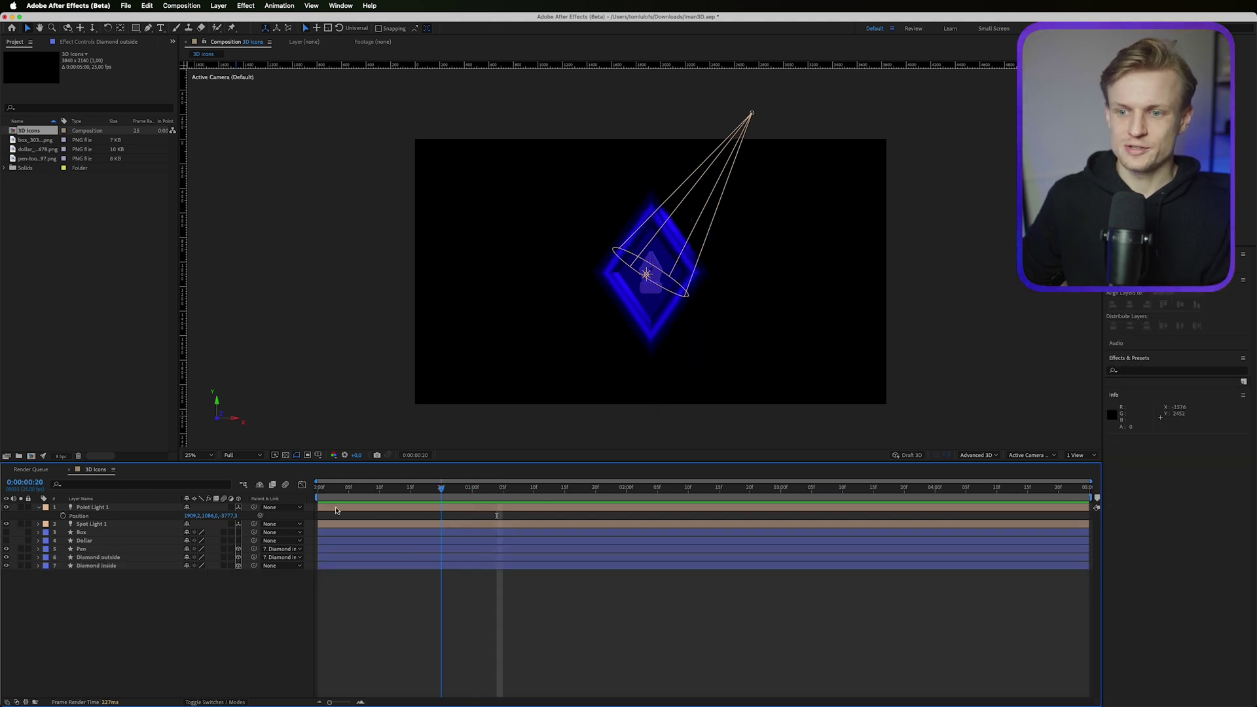
pyautogui.press('space')
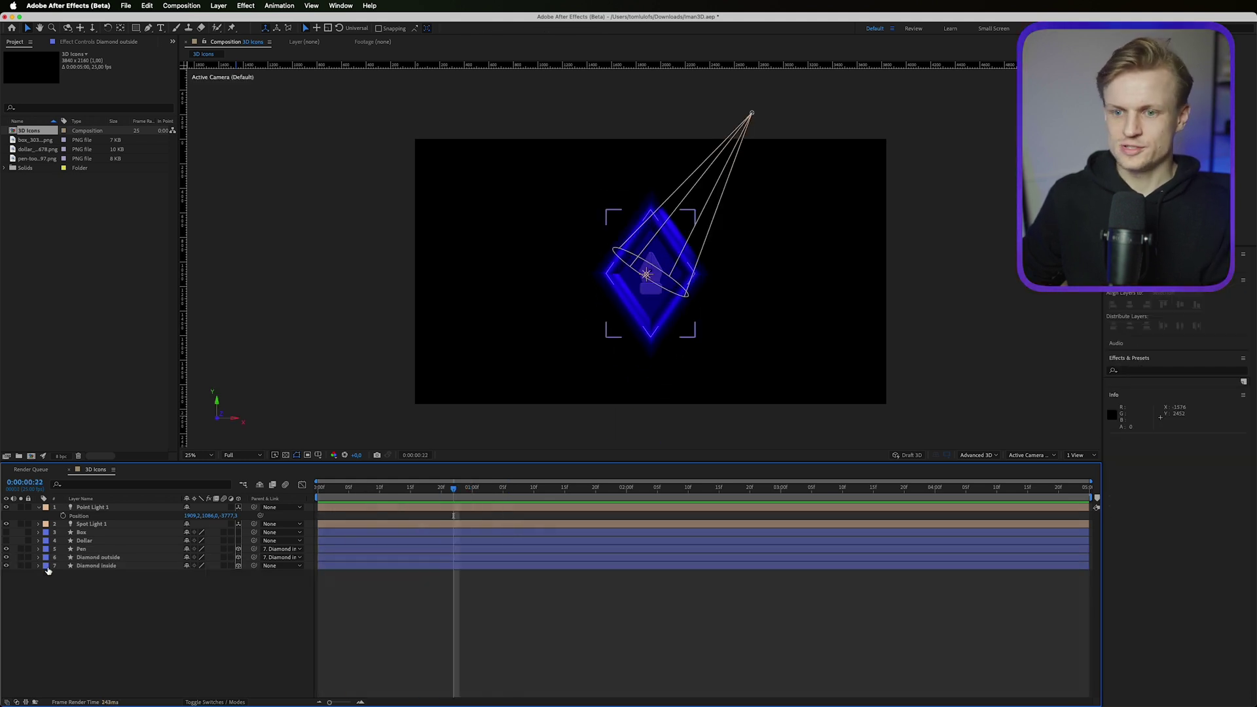
pyautogui.click(101, 541)
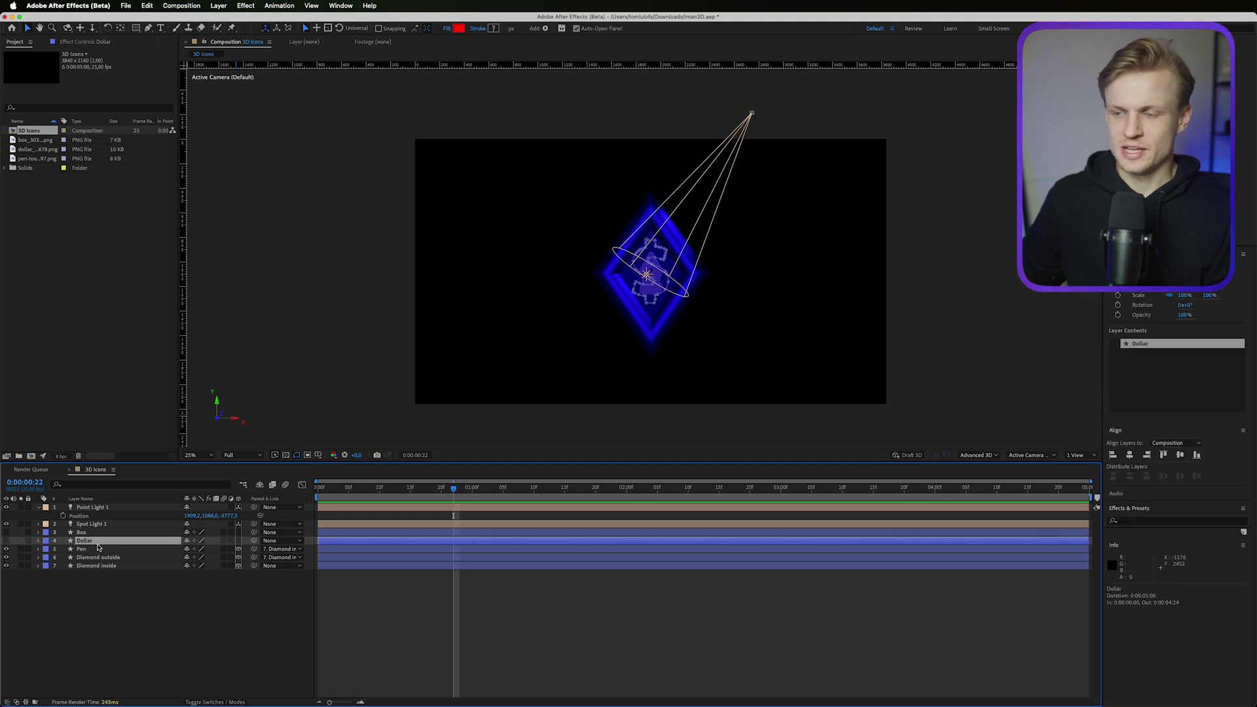
pyautogui.click(89, 549)
pyautogui.click(219, 5)
pyautogui.click(219, 6)
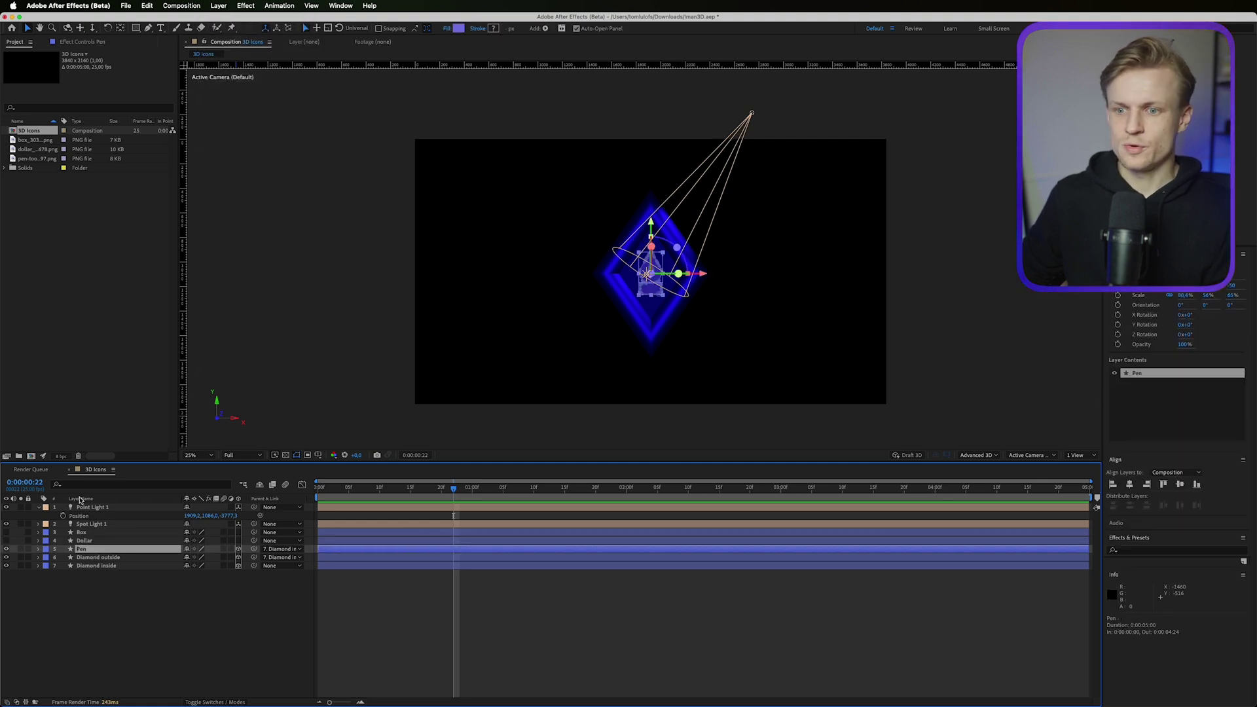
# Duplicate the Diamond outside and Diamond inside layers and place both copies directly above the originals.
pyautogui.click(100, 574)
pyautogui.click(98, 566)
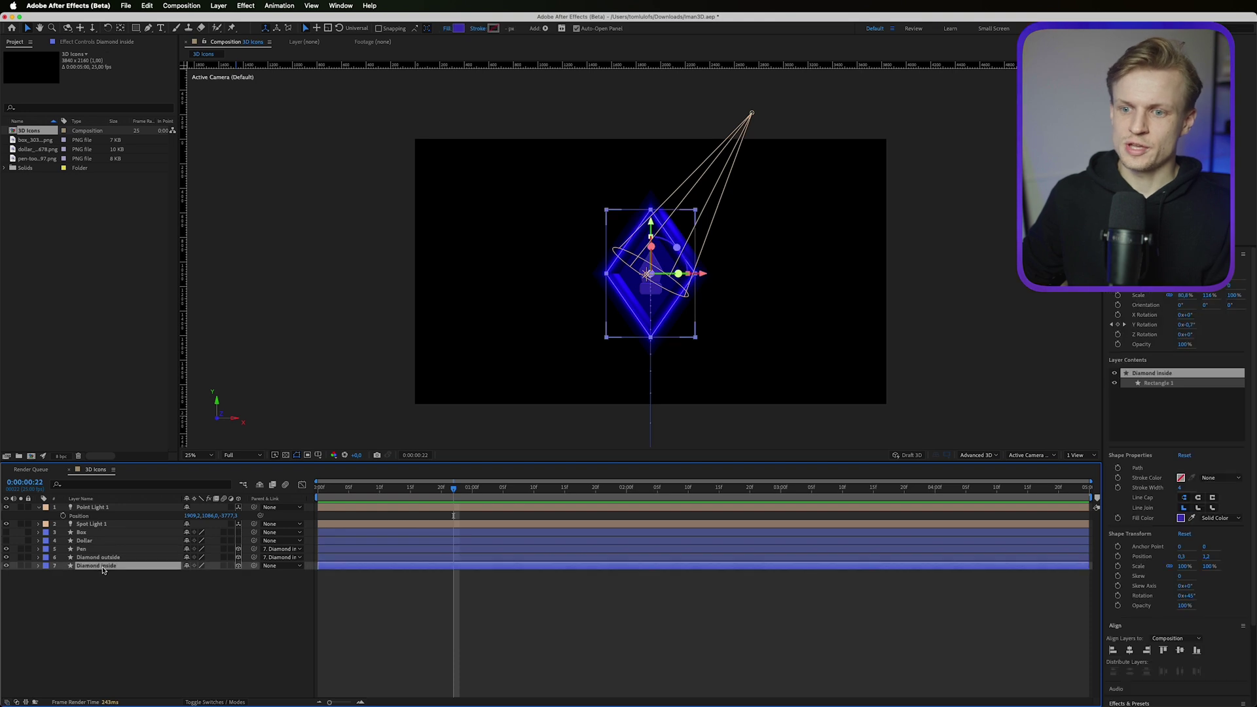
pyautogui.keyDown('shift'); pyautogui.click(104, 558); pyautogui.keyUp('shift')
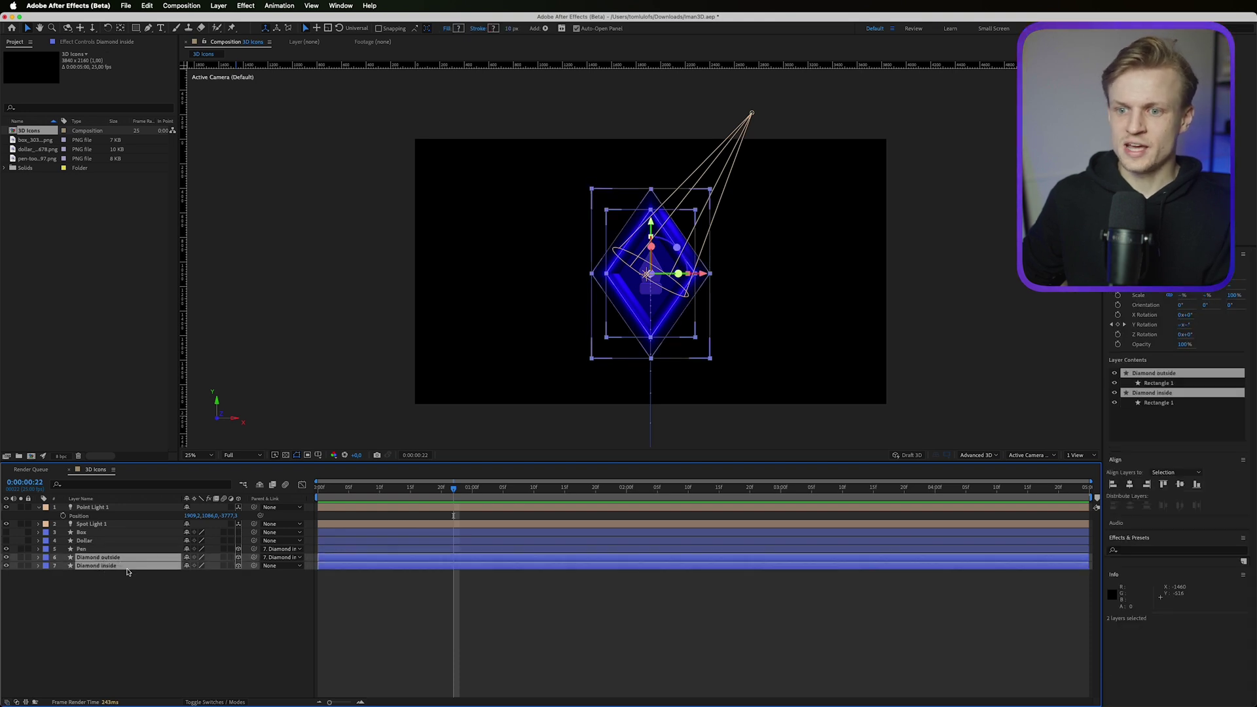
pyautogui.press('super+d')
pyautogui.moveTo(126, 574); pyautogui.dragTo(119, 566)
pyautogui.click(129, 598)
# Create a null object and parent the Diamond inside 2 layer to it.
pyautogui.click(218, 5)
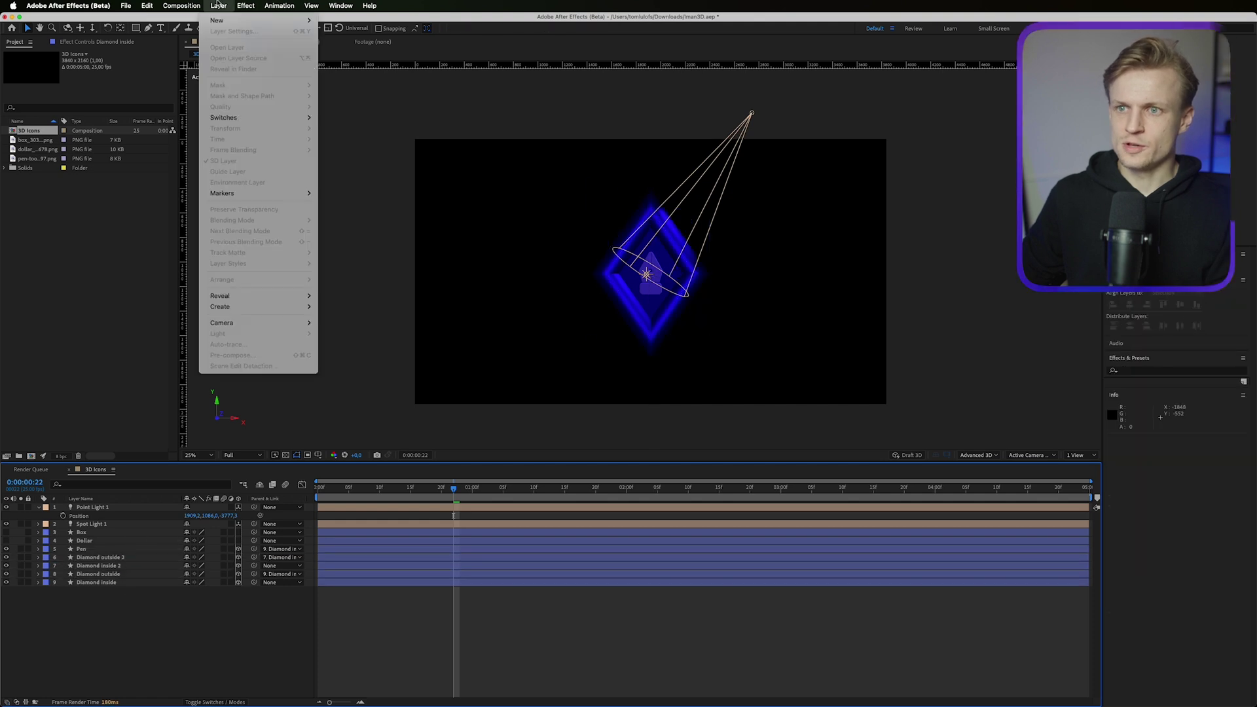
pyautogui.moveTo(275, 20)
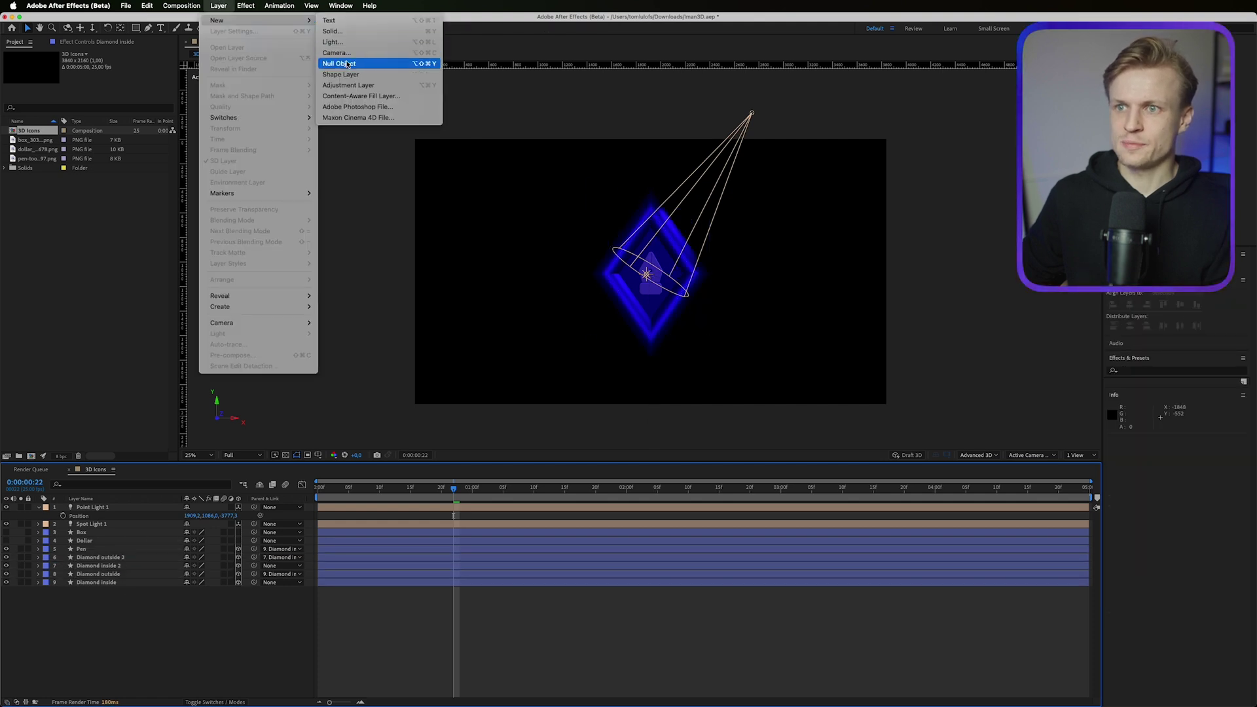
pyautogui.click(347, 64)
pyautogui.click(114, 574)
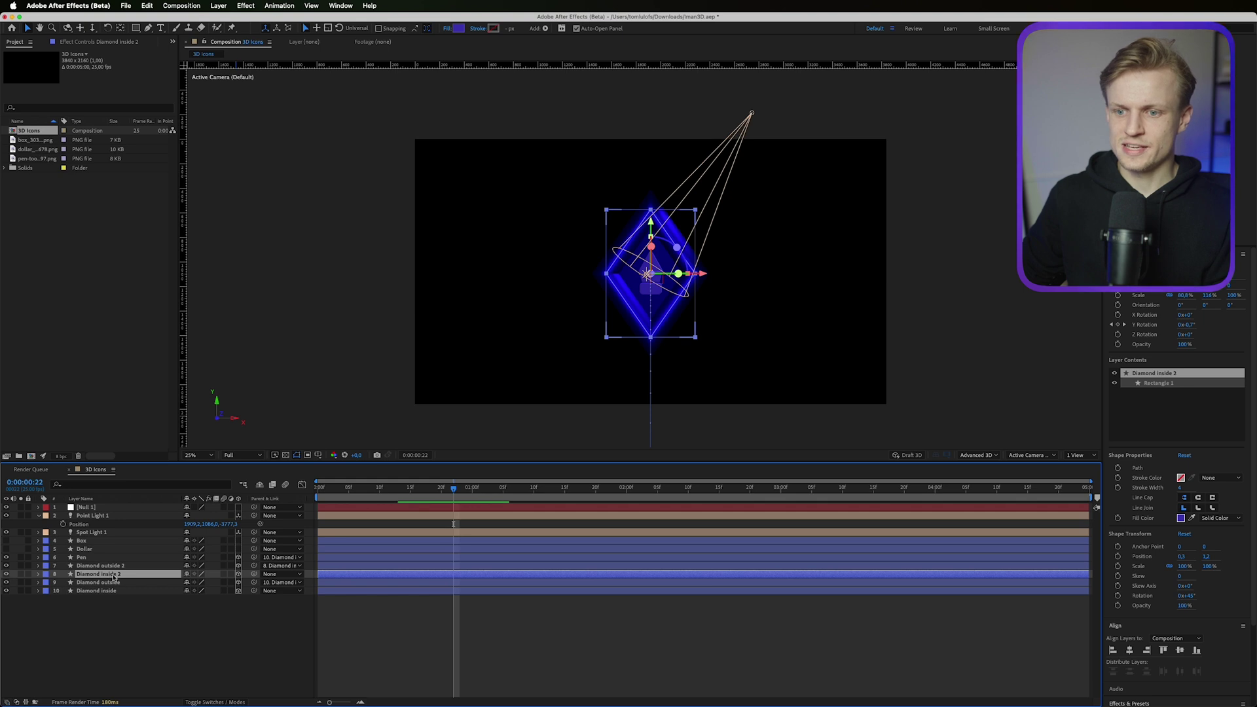
pyautogui.moveTo(255, 574); pyautogui.dragTo(91, 515)
# Make Null 1 a 3D layer and shift its X position so the duplicate diamond sits left of the original.
pyautogui.click(91, 511)
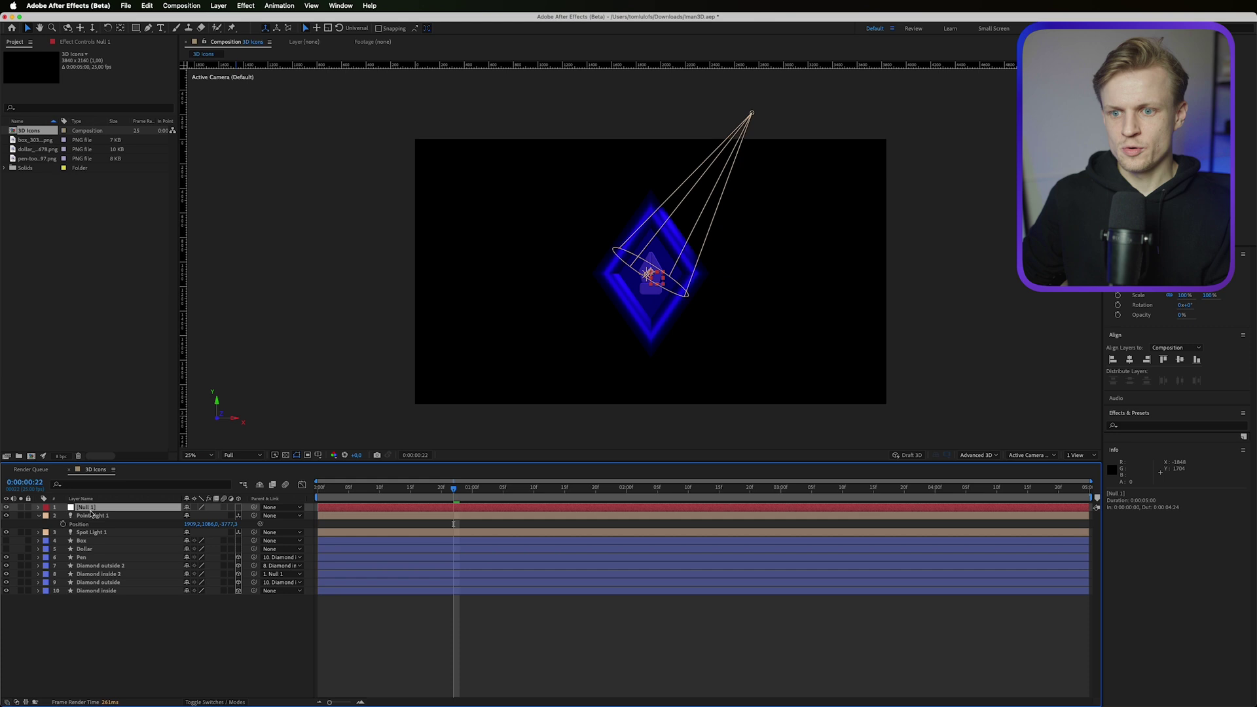
pyautogui.press('p')
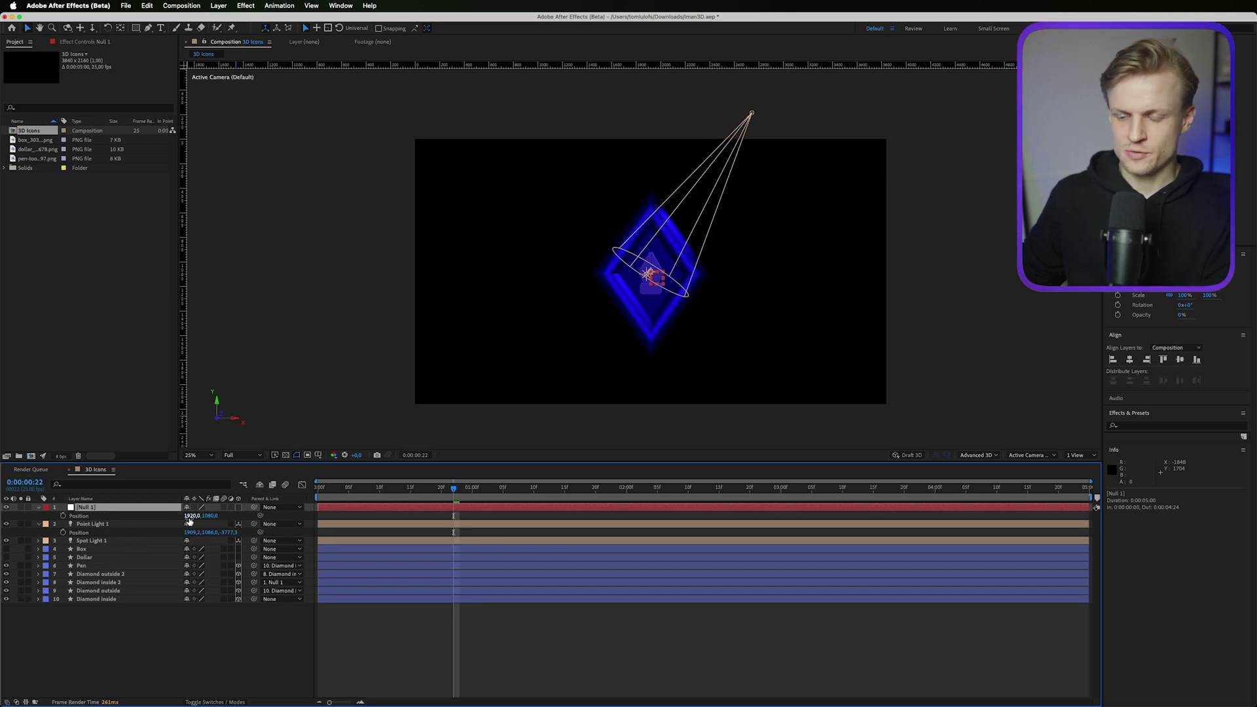
pyautogui.click(236, 509)
pyautogui.moveTo(188, 519); pyautogui.dragTo(29, 520)
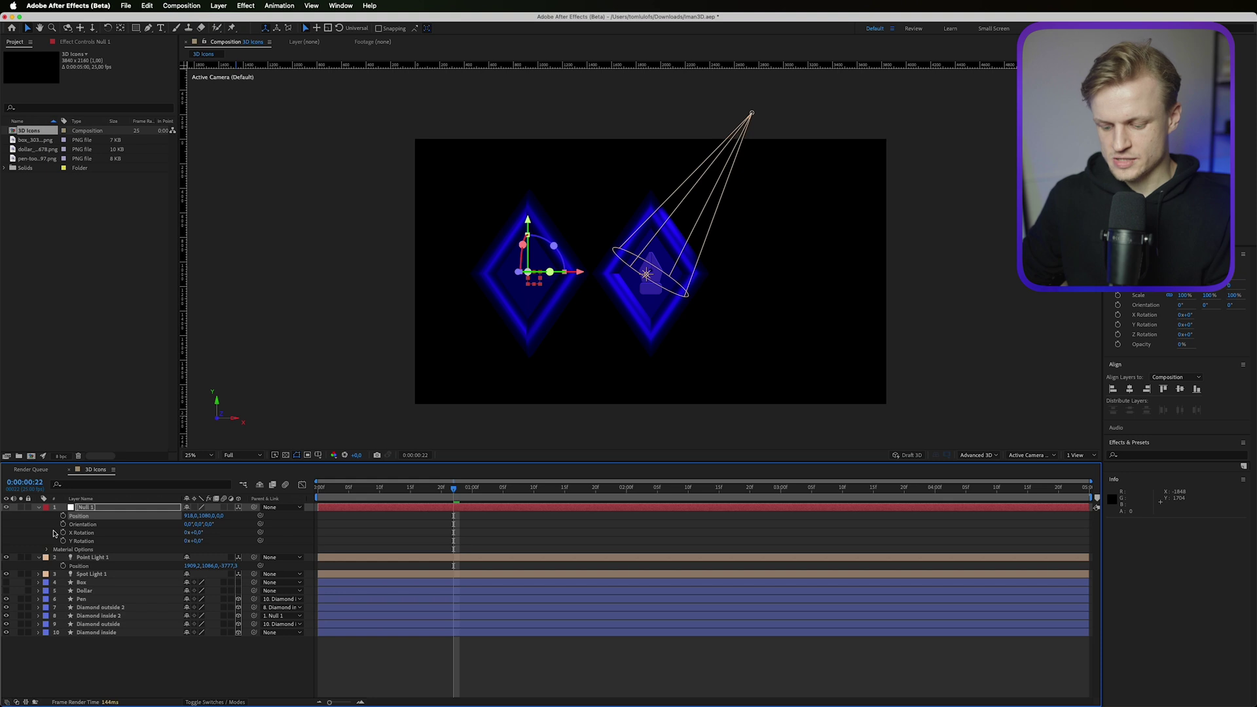
# Try scaling Null 1, then undo the scale and position changes.
pyautogui.press('s')
pyautogui.moveTo(213, 519); pyautogui.dragTo(192, 519)
pyautogui.press('.')
pyautogui.press('super+z')
pyautogui.press('super+z')
# Show the Dollar layer, make it 3D and parent it to the Diamond inside 2 layer.
pyautogui.click(57, 559)
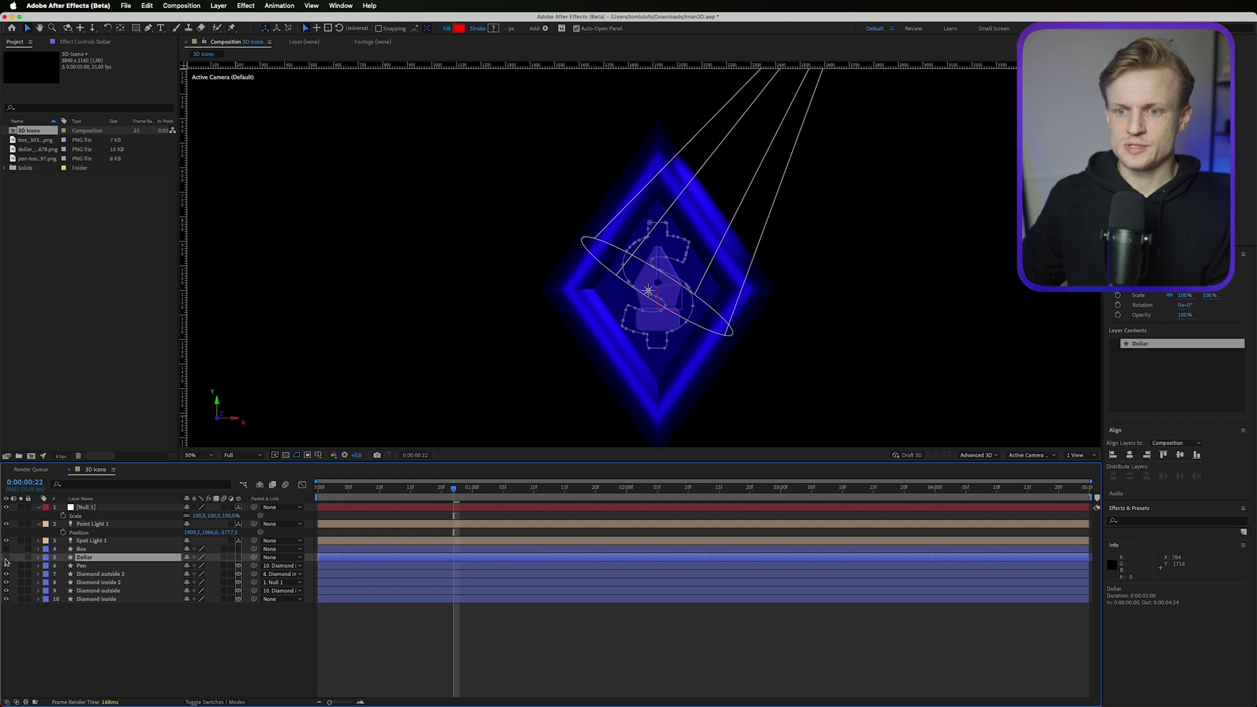
pyautogui.click(6, 558)
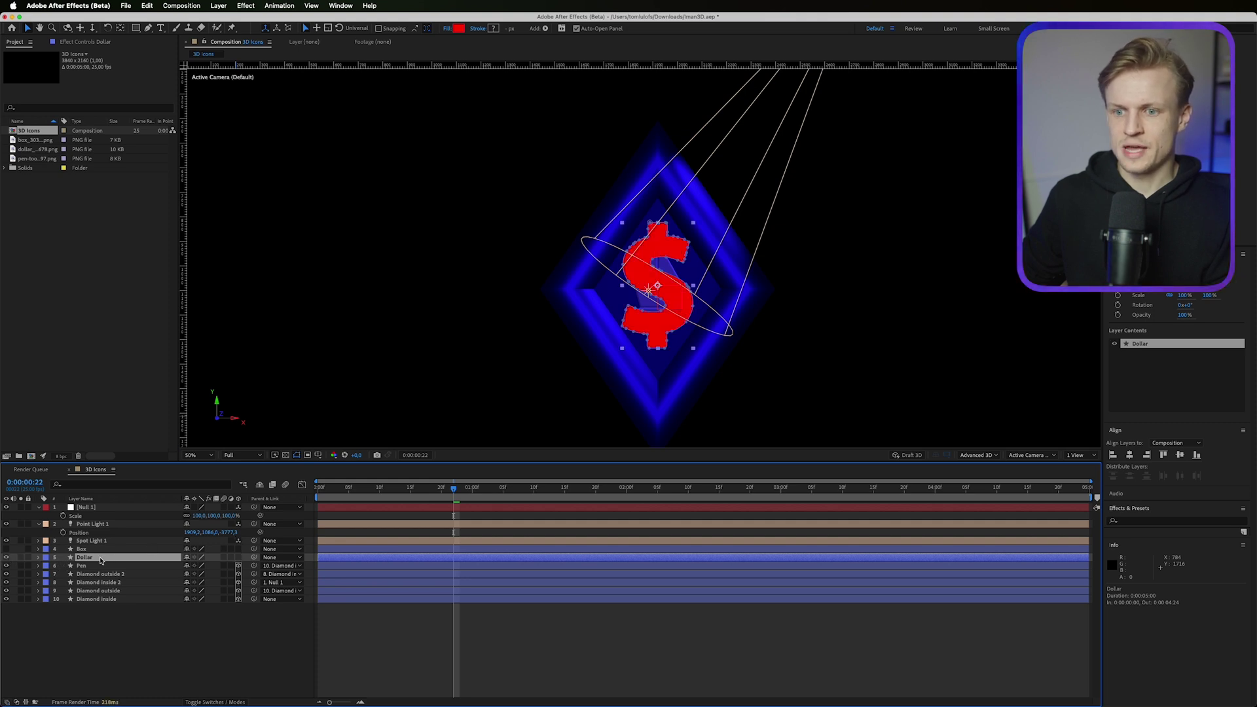
pyautogui.click(239, 559)
pyautogui.moveTo(256, 559); pyautogui.dragTo(95, 582)
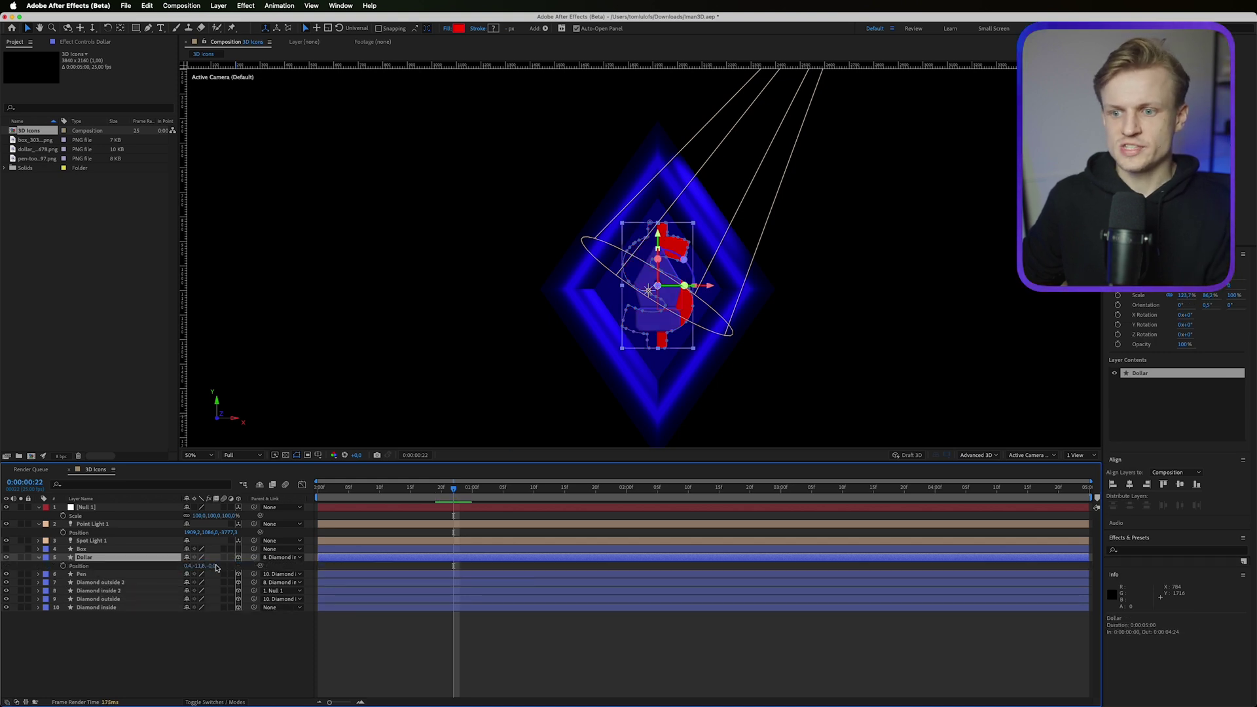
# Bring the Dollar in front of the diamond at a Z position of about -48 and match its fill to the pen's light purple.
pyautogui.moveTo(213, 567); pyautogui.dragTo(183, 567)
pyautogui.click(458, 29)
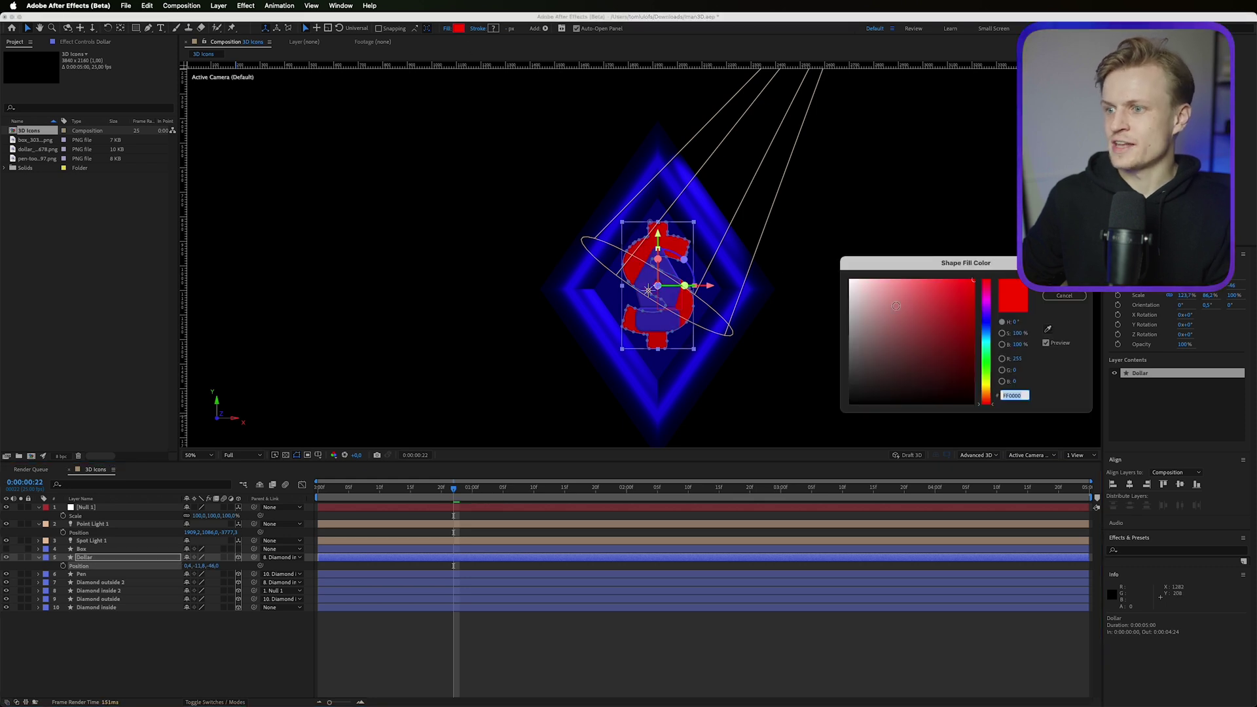
pyautogui.press('Escape')
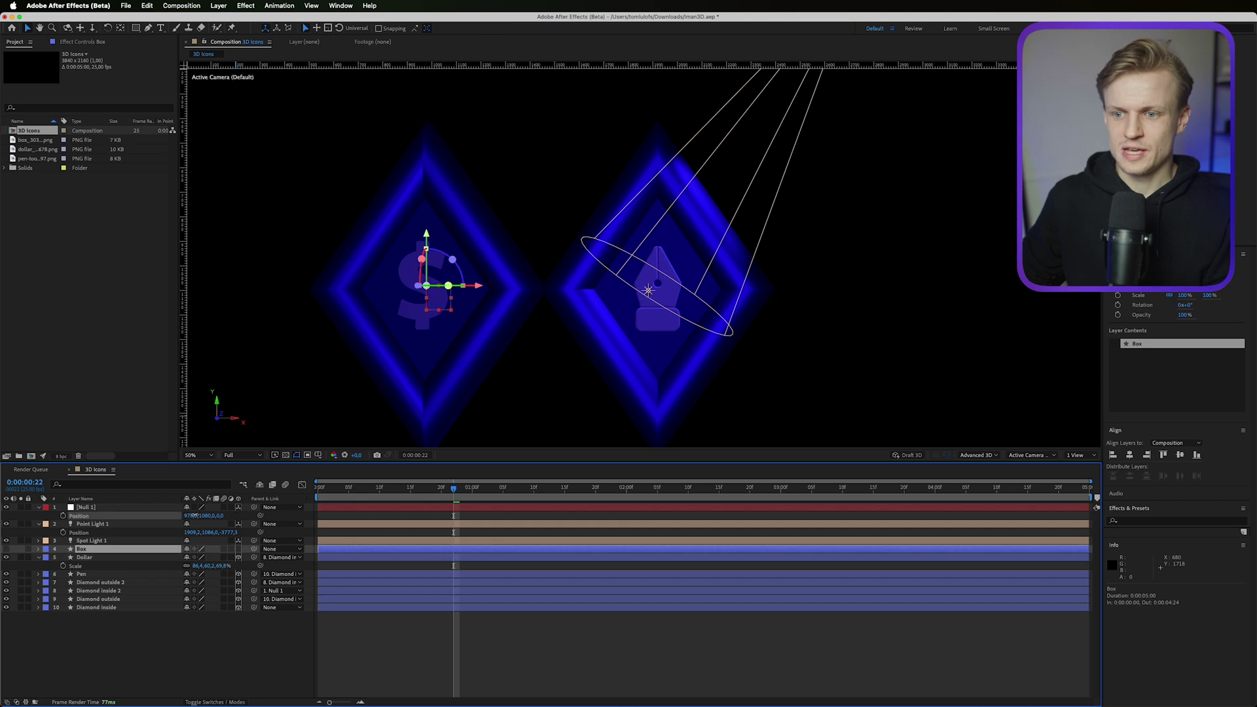
# Set the X position of Null 1 to about 943 and open the Dollar layer's Geometry Options.
pyautogui.moveTo(195, 515); pyautogui.dragTo(99, 582)
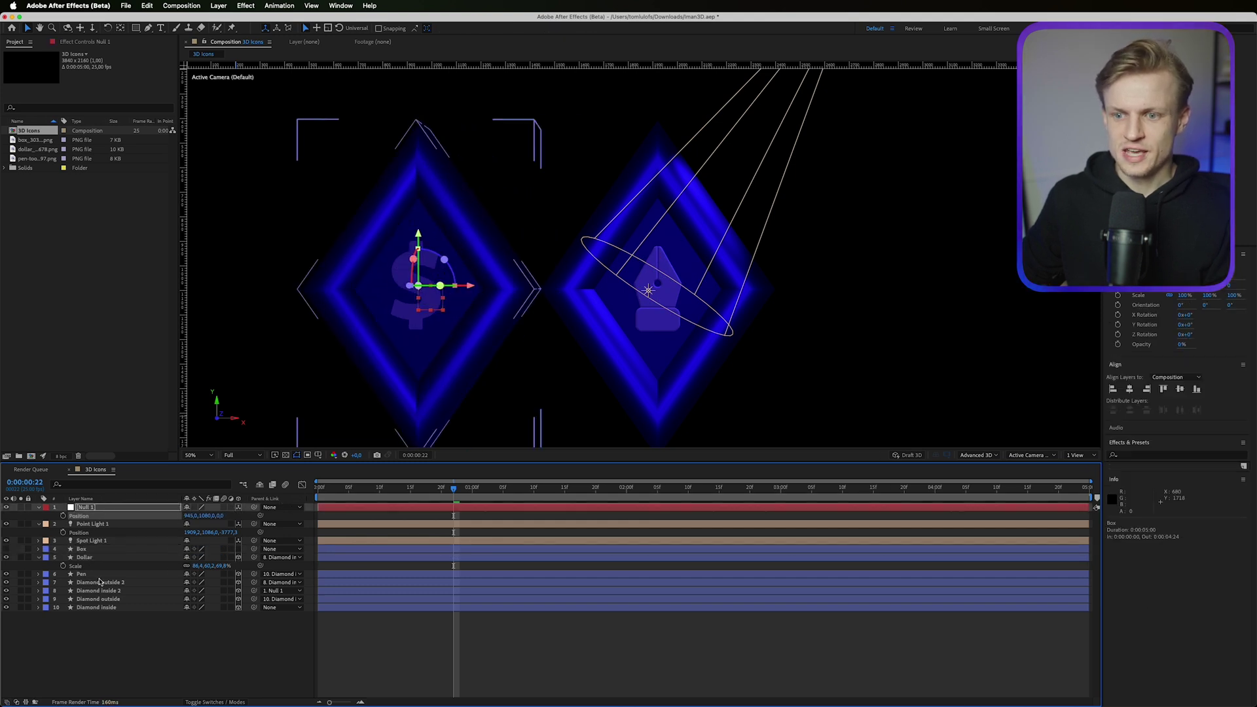
pyautogui.click(84, 557)
pyautogui.click(39, 558)
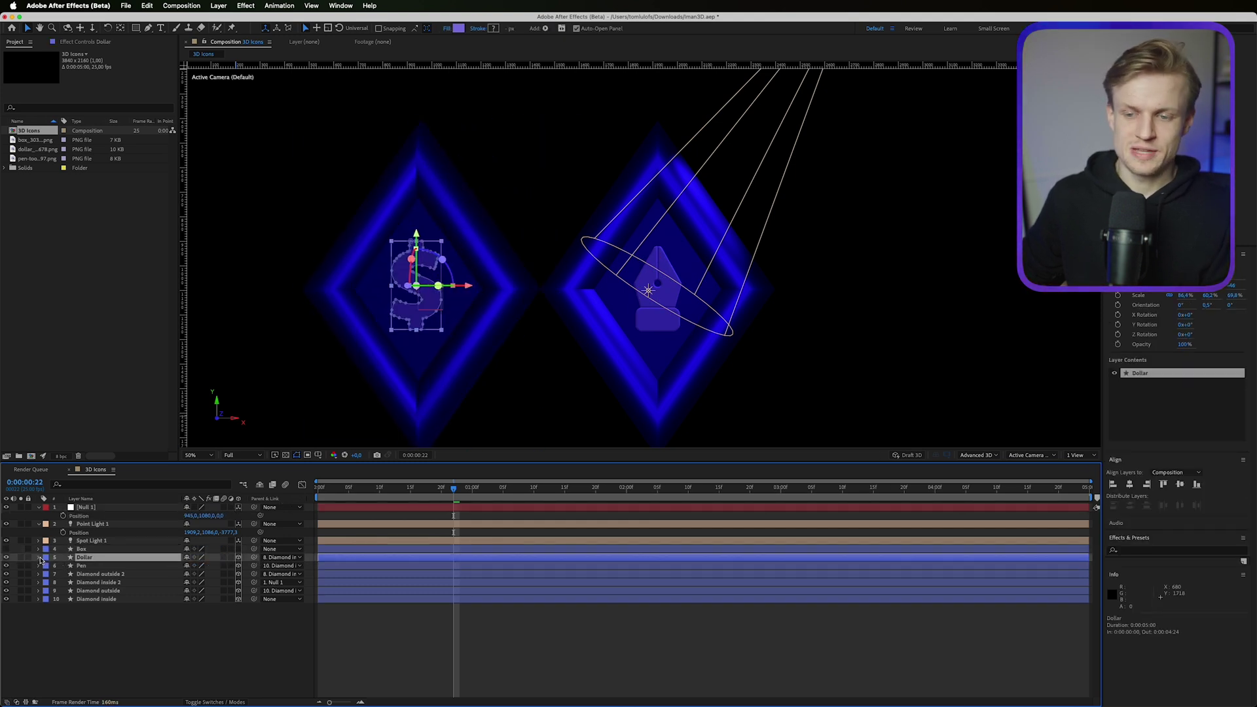
pyautogui.click(39, 557)
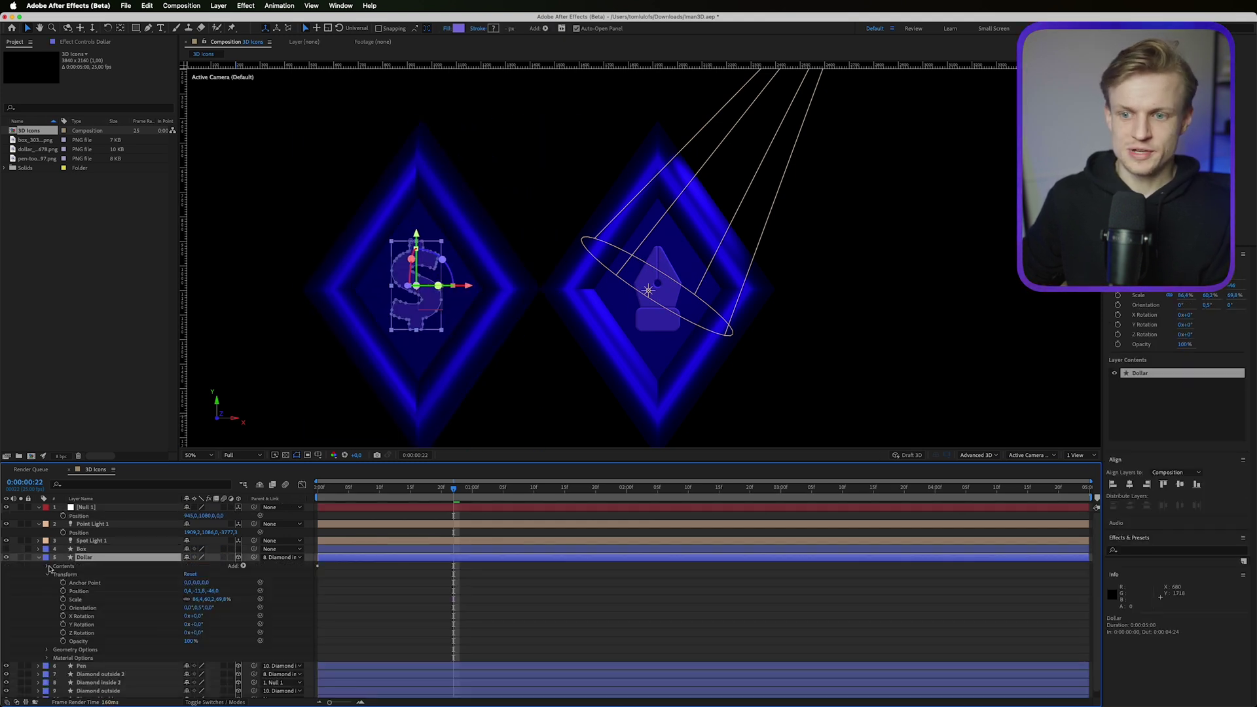
pyautogui.click(47, 650)
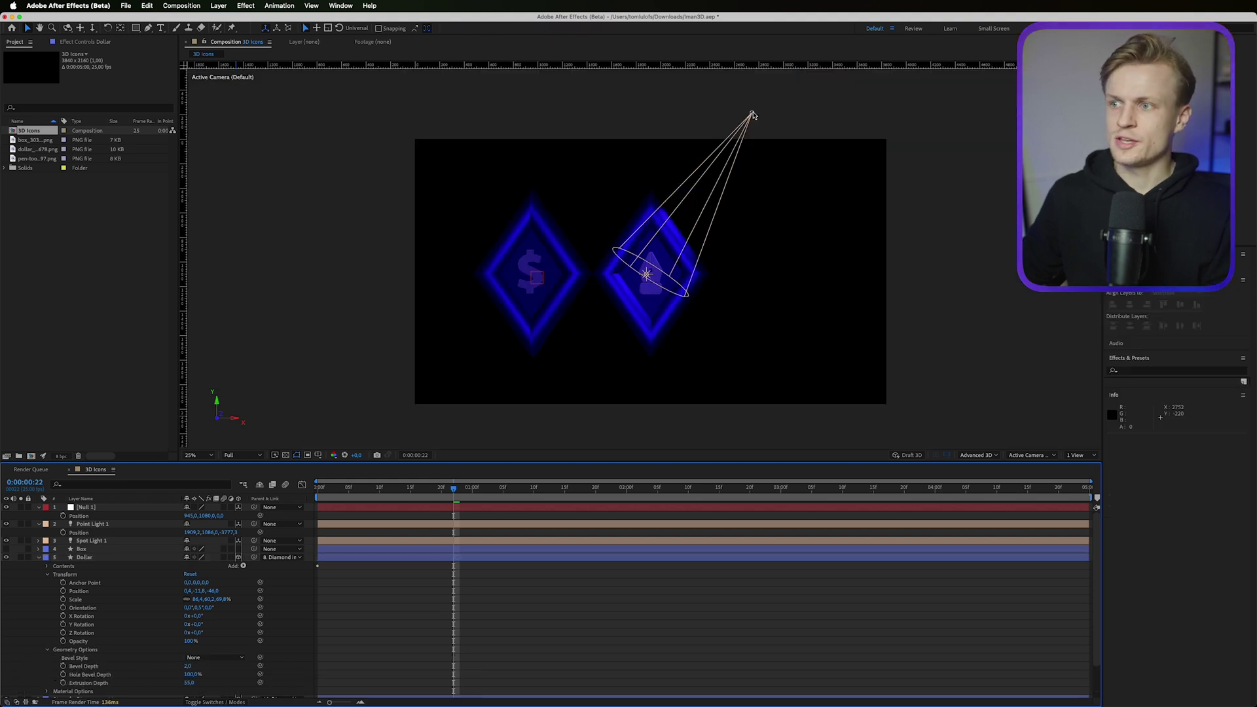
# Preview the rising animation of the dollar and pen diamonds side by side.
pyautogui.click(753, 114)
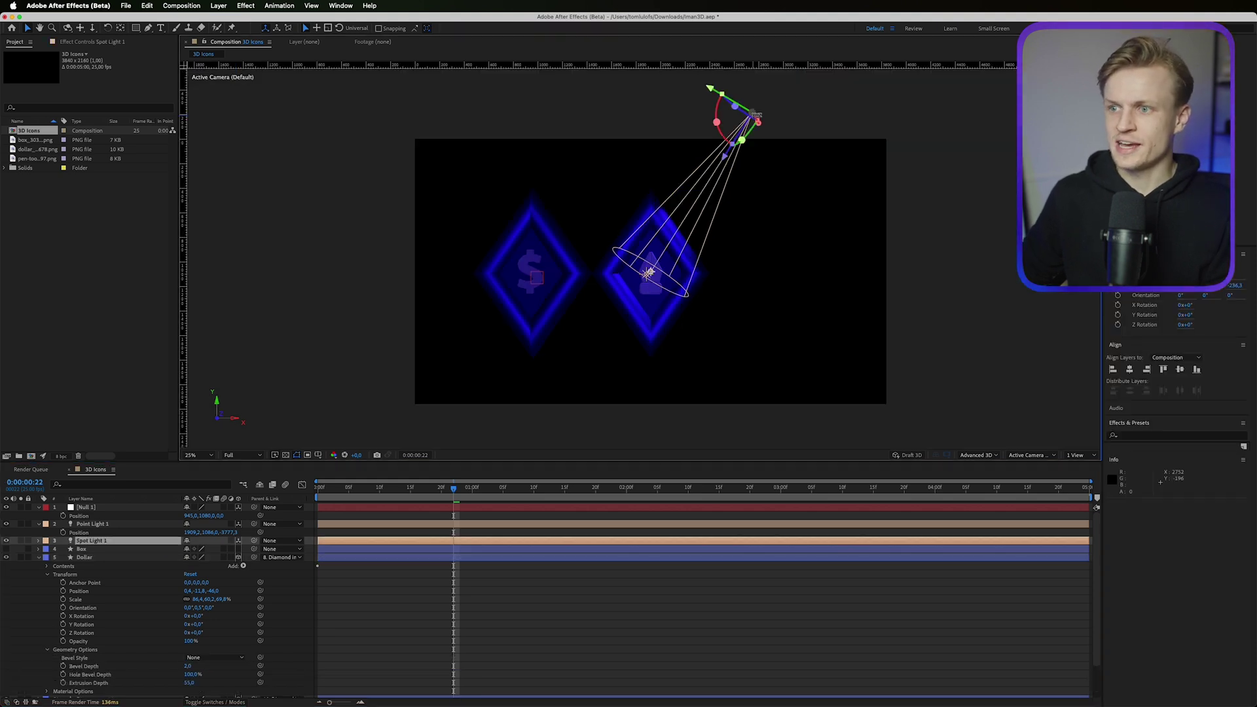
pyautogui.click(469, 617)
pyautogui.press('space')
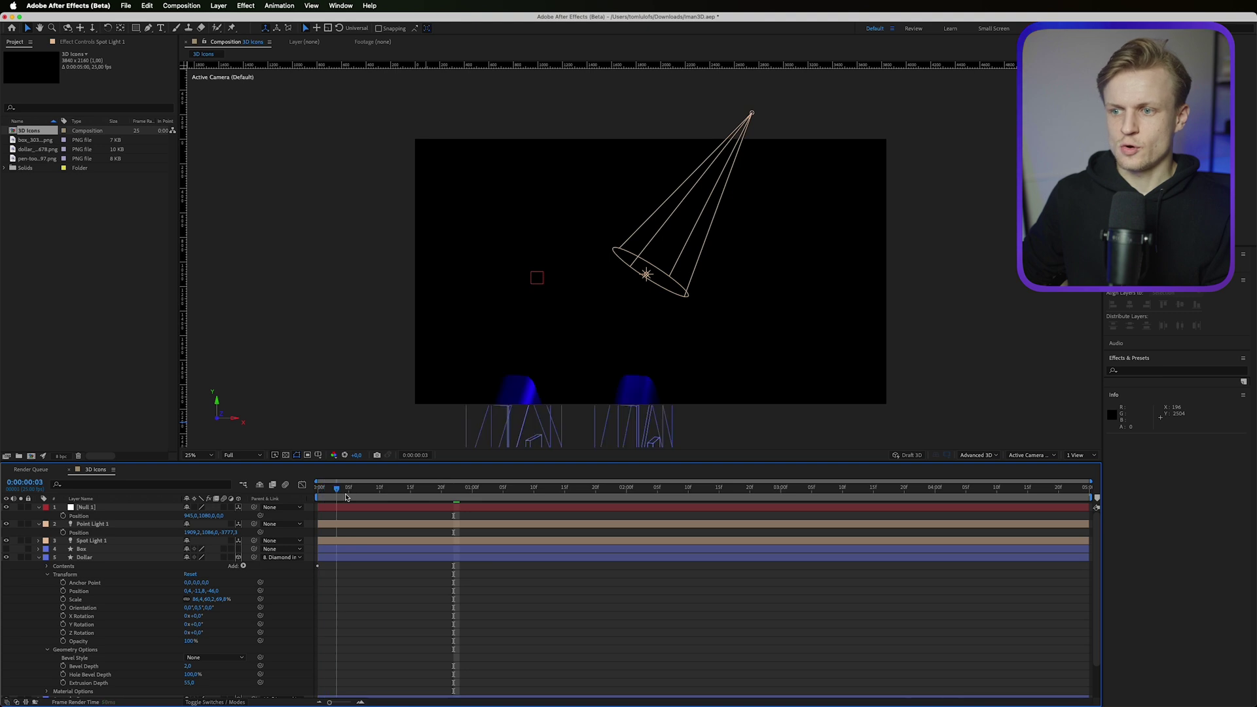
pyautogui.click(380, 551)
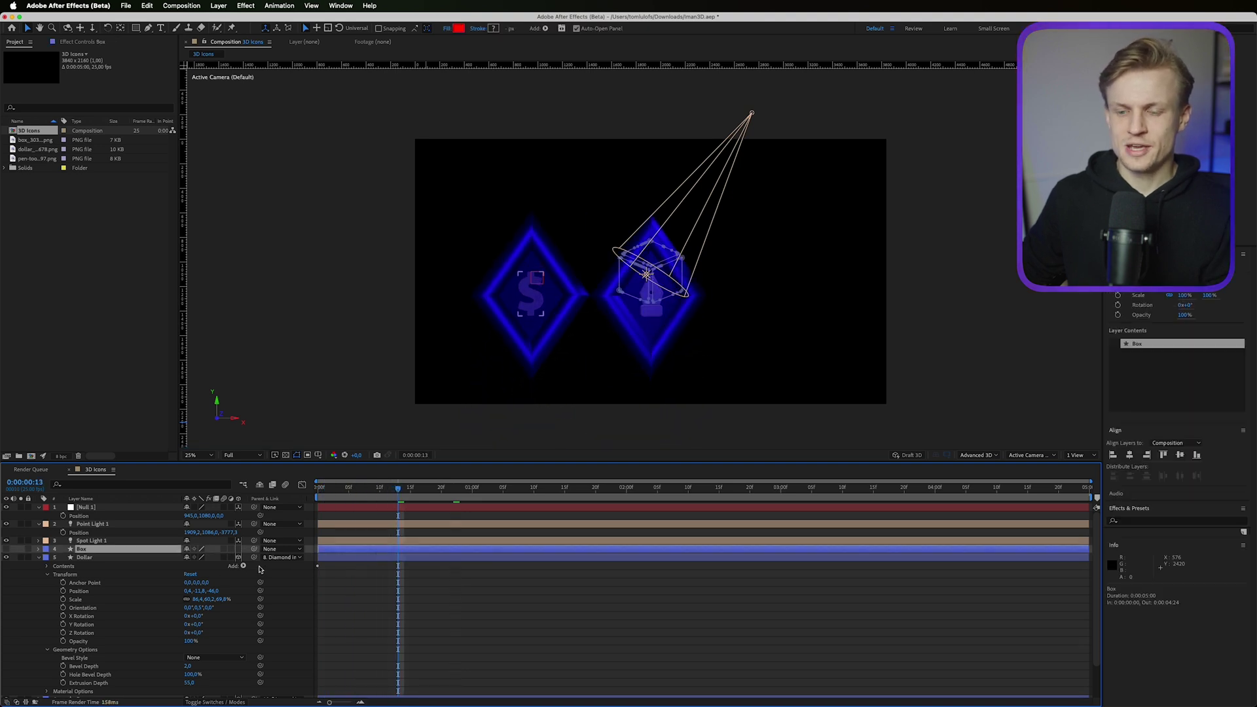
pyautogui.press('space')
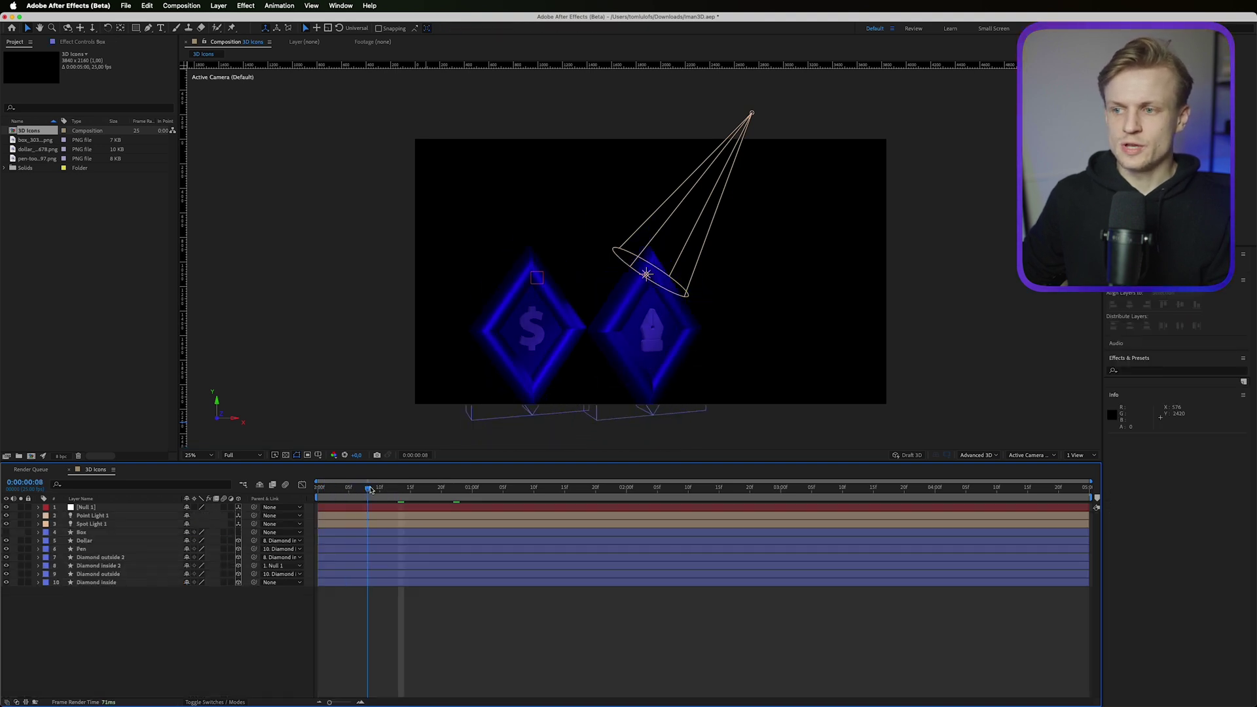
pyautogui.press('space')
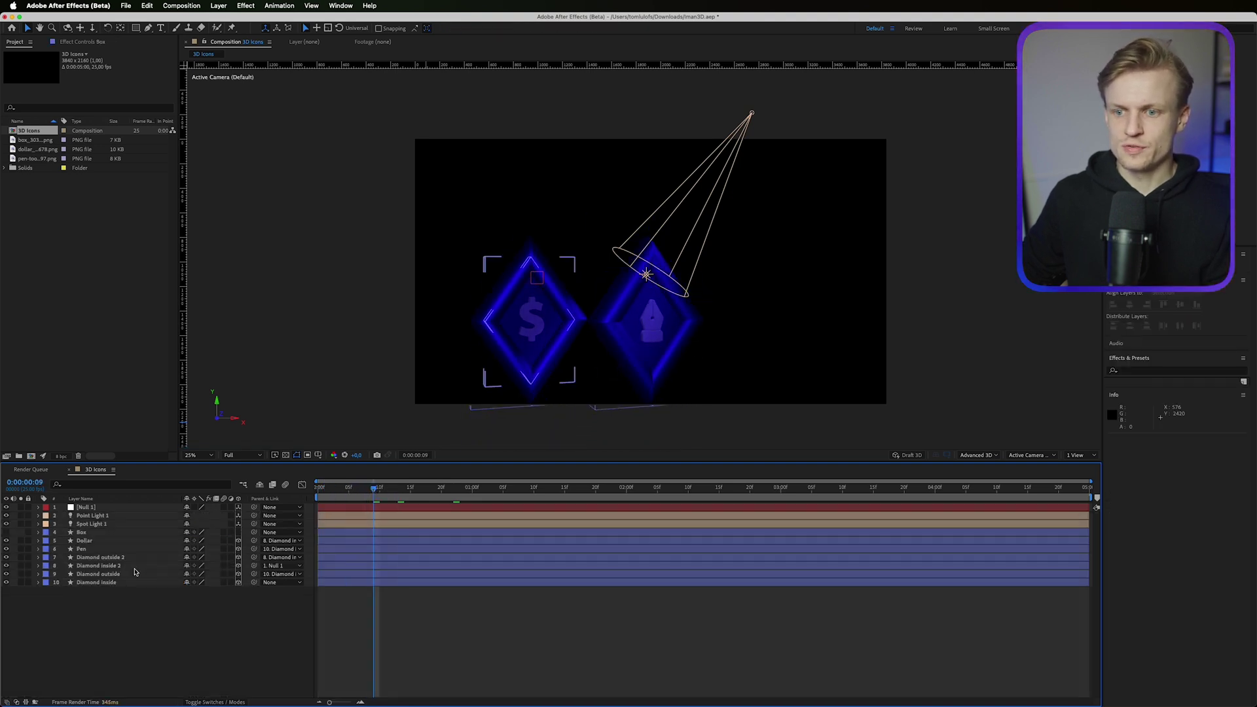
# Shift the Diamond inside 2 layer to start at frame 5 and preview the staggered entrance from the beginning.
pyautogui.click(116, 567)
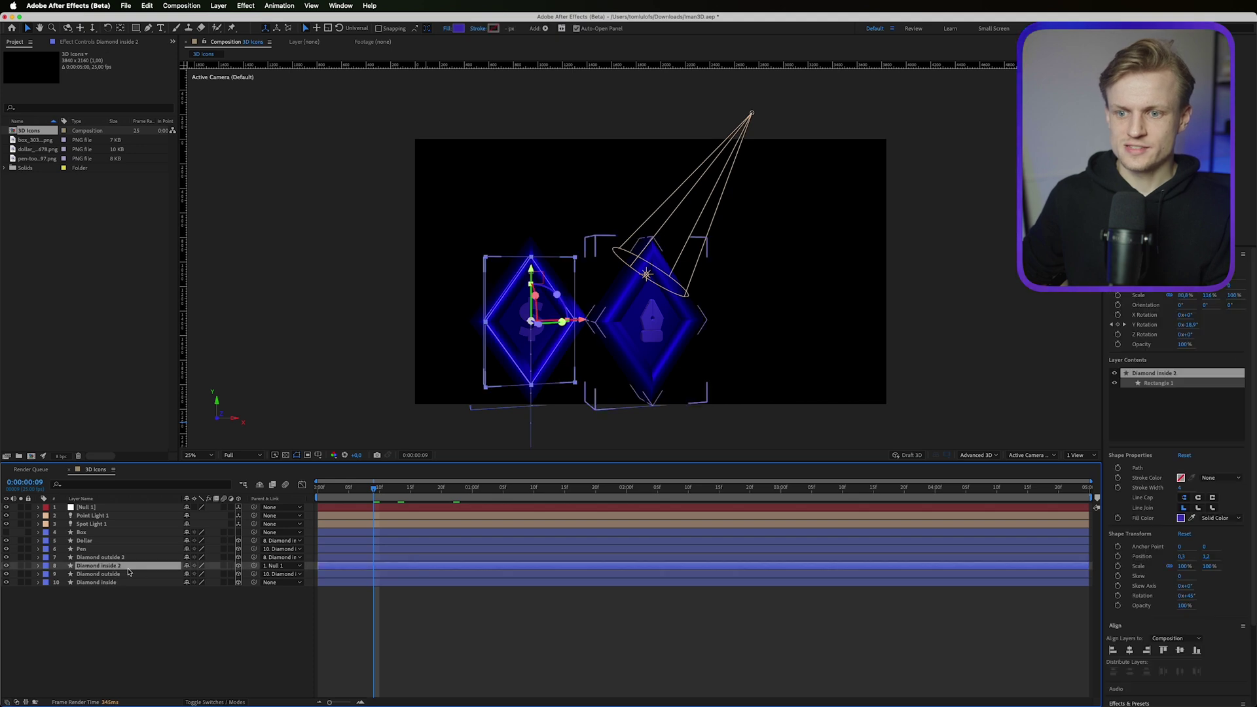
pyautogui.moveTo(401, 569); pyautogui.dragTo(432, 569)
pyautogui.press('Home')
pyautogui.press('space')
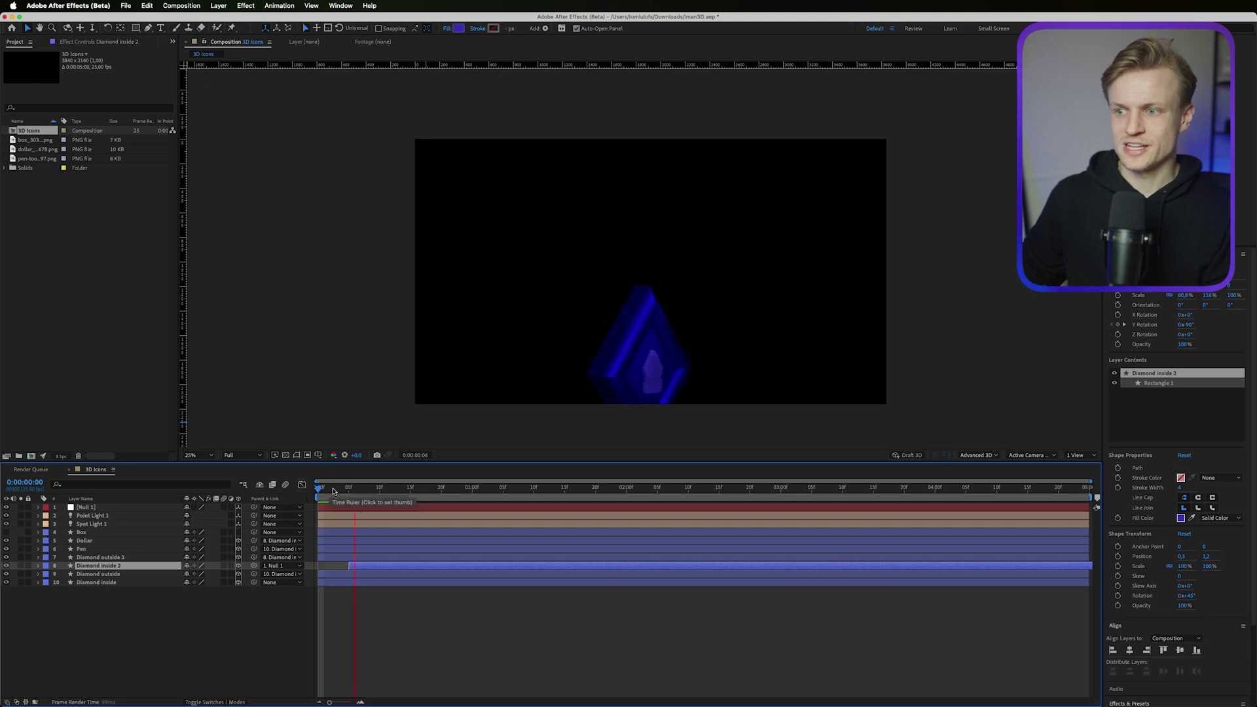